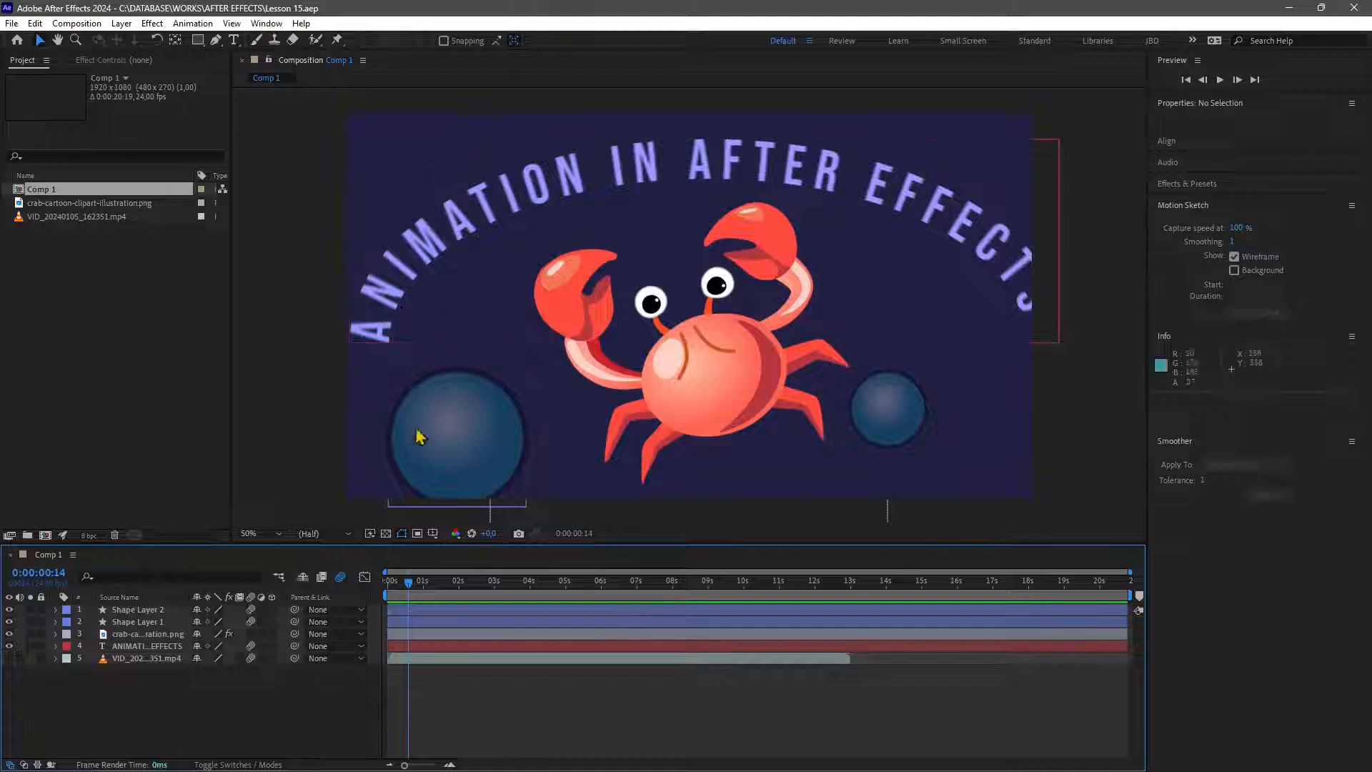
Step: Review the crab layer's puppet pins and scrub the animation from the start to frame 20
drag(409, 583, 377, 636)
click(736, 368)
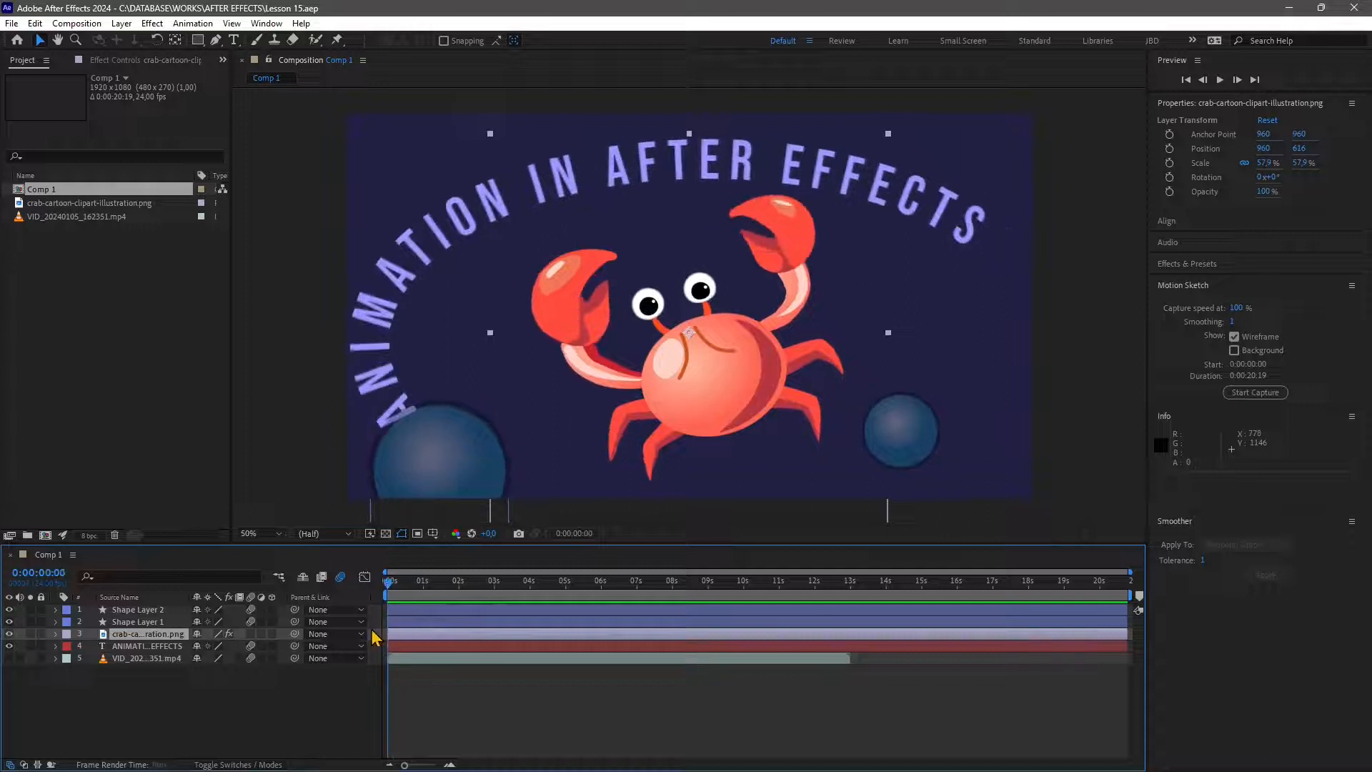
click(337, 40)
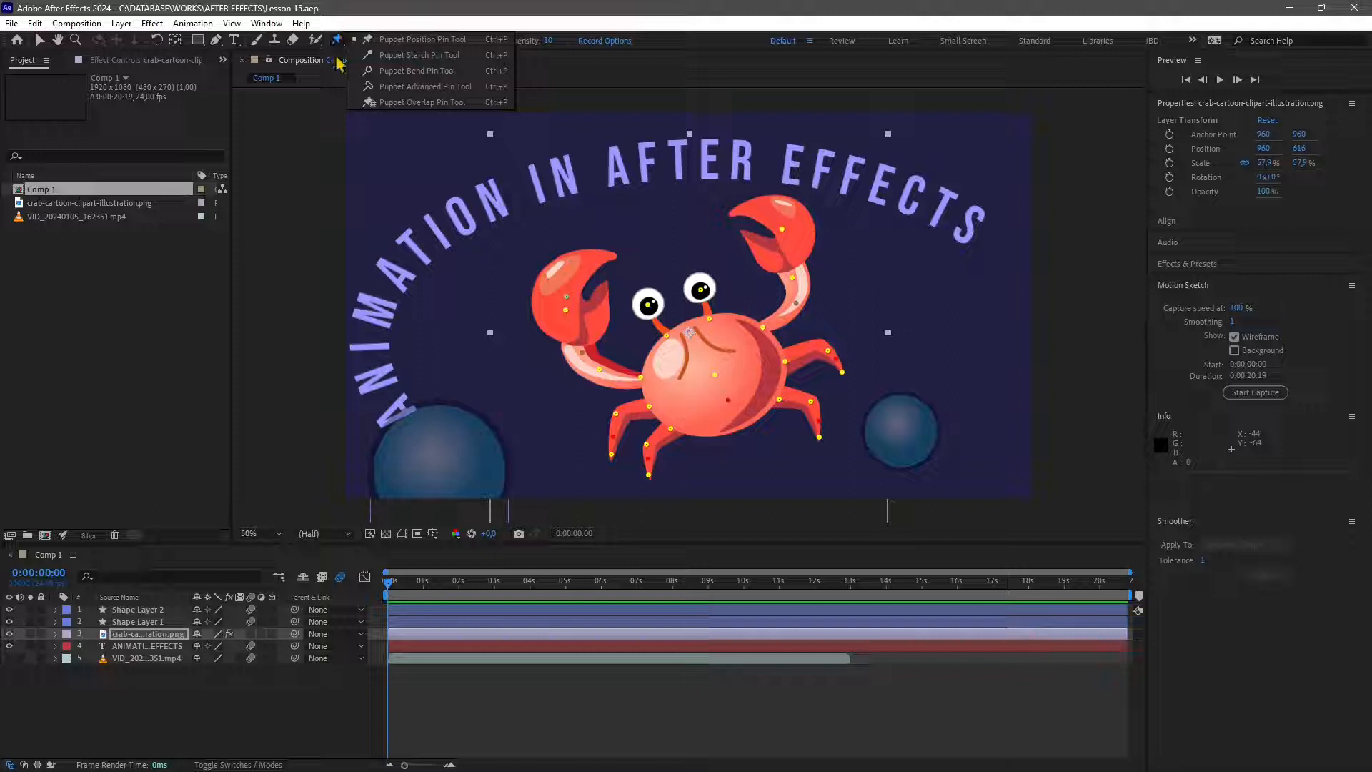
drag(388, 585, 418, 584)
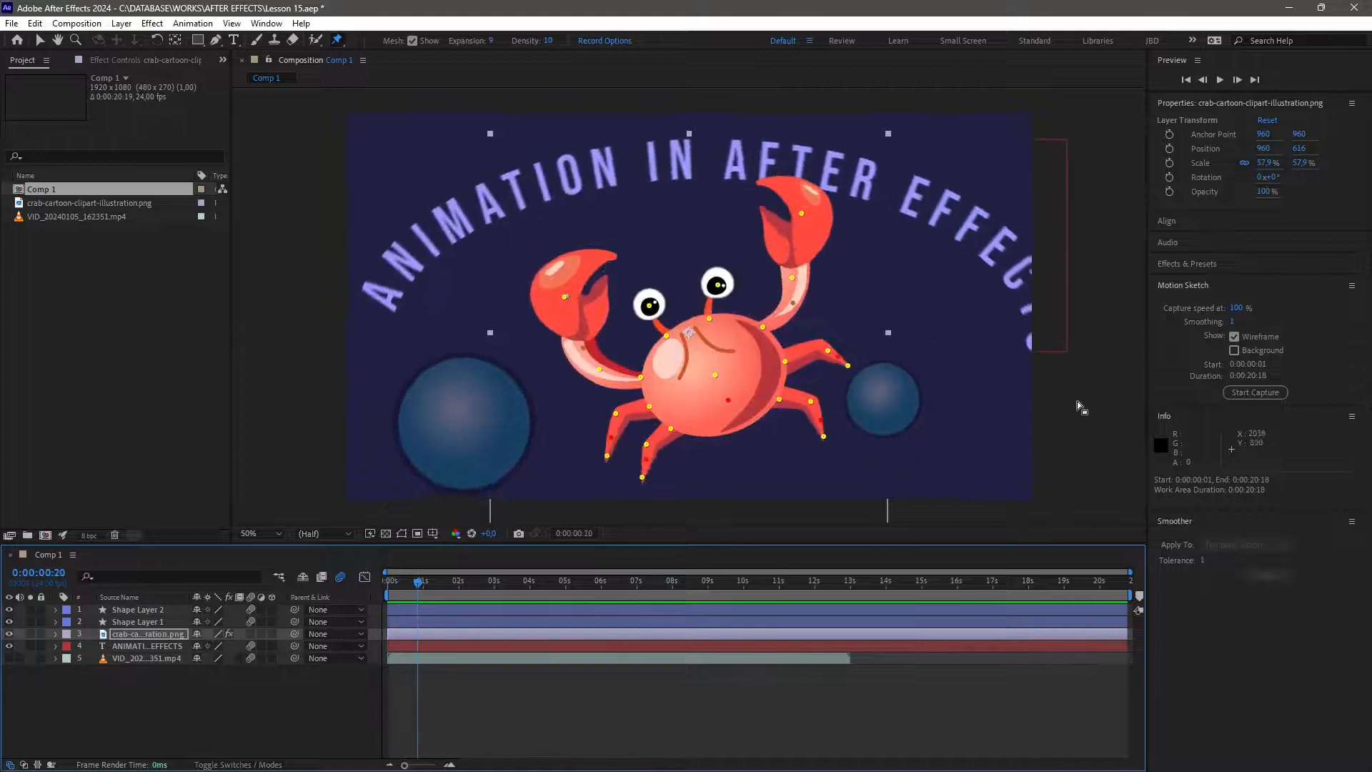
Step: Deselect the crab layer and scrub through the first 20 frames to review the animation without pins
click(40, 40)
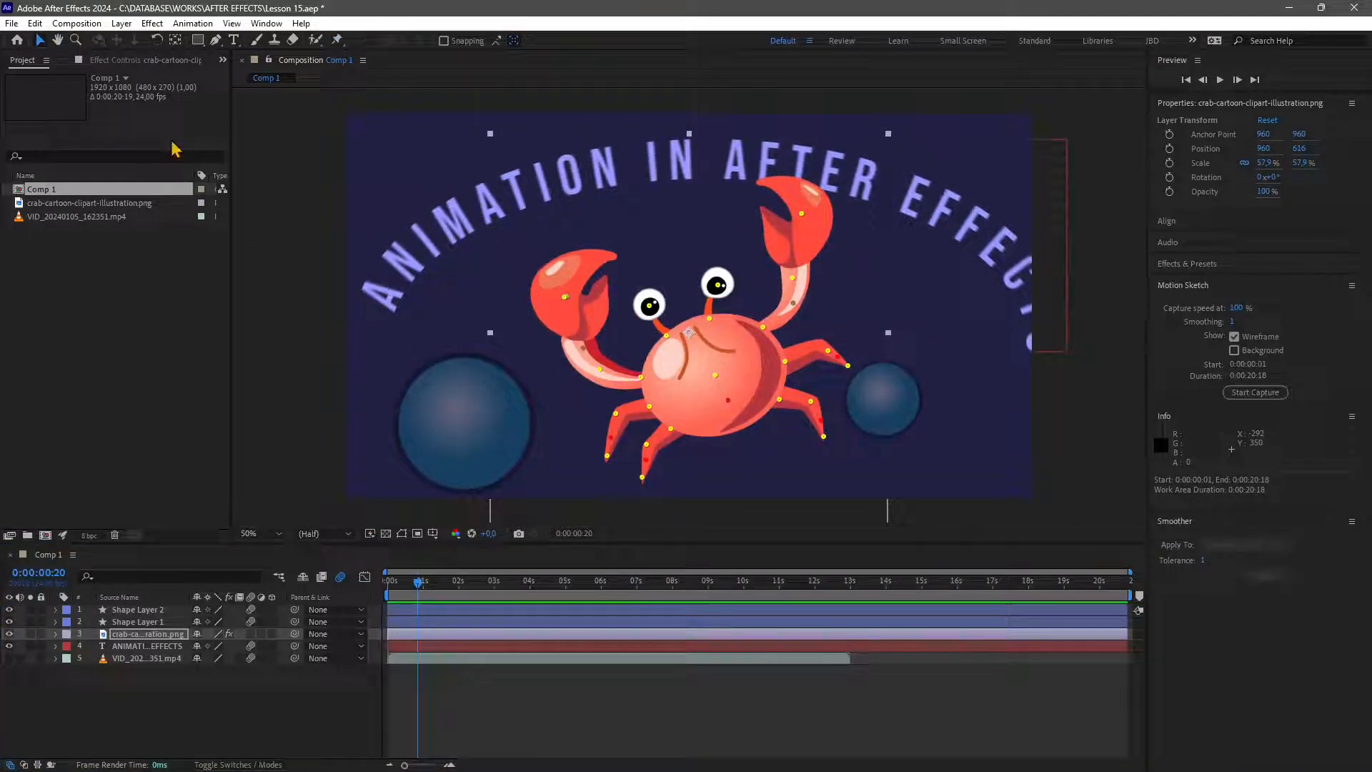
click(253, 214)
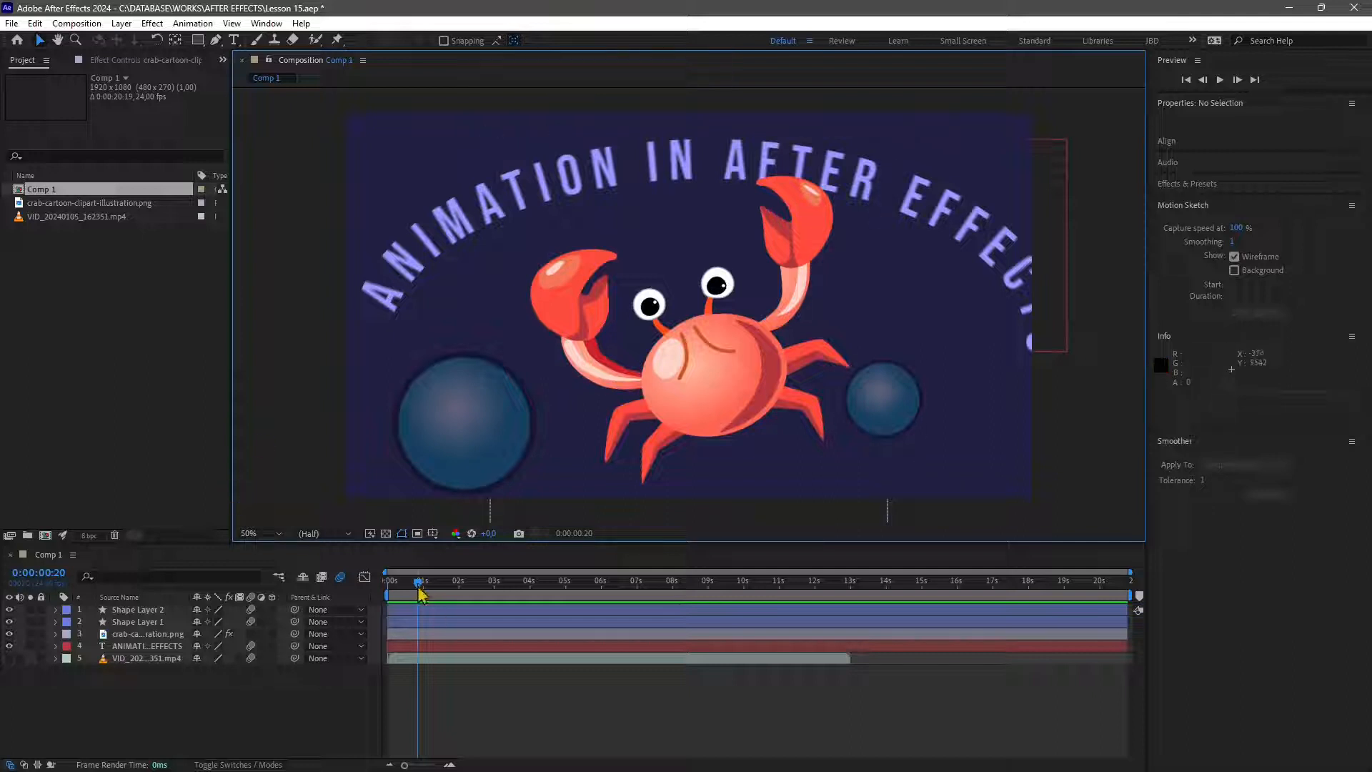
drag(418, 584, 387, 599)
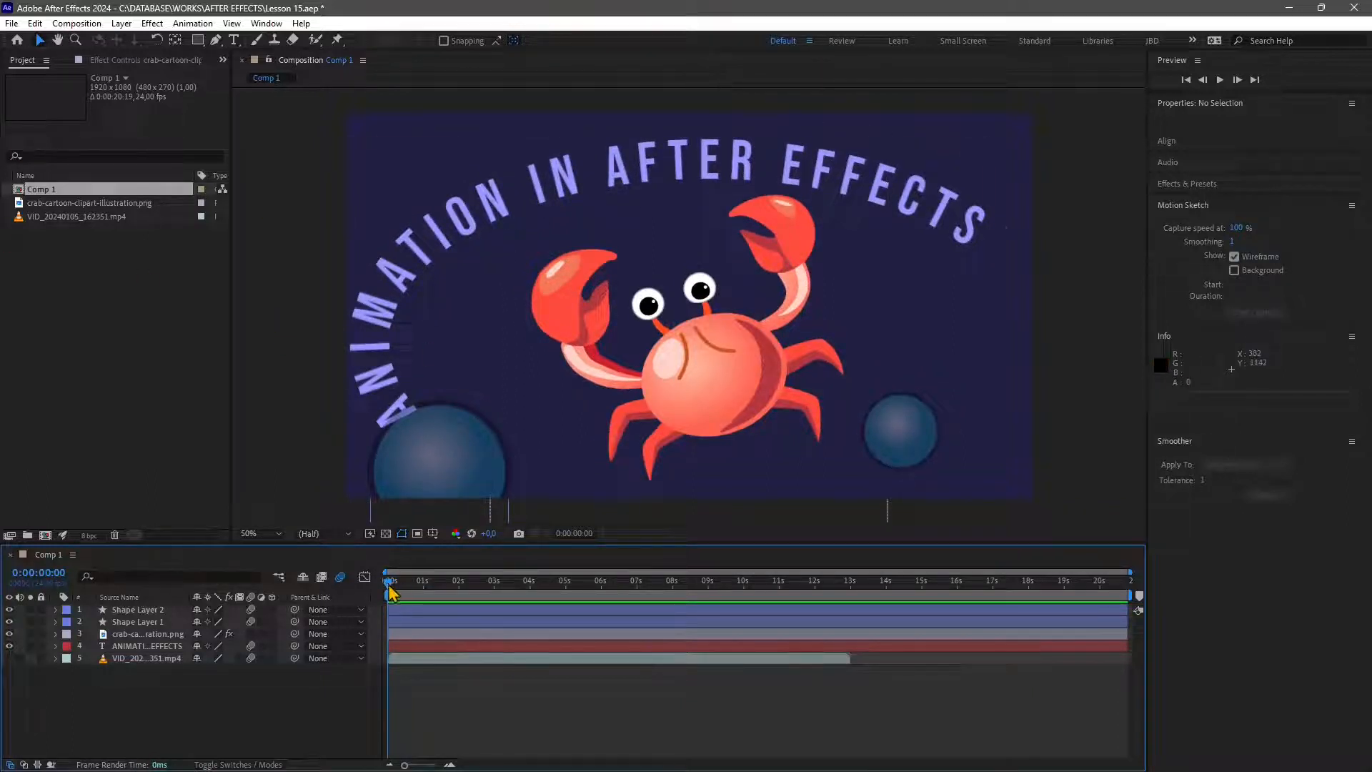
drag(391, 592, 396, 592)
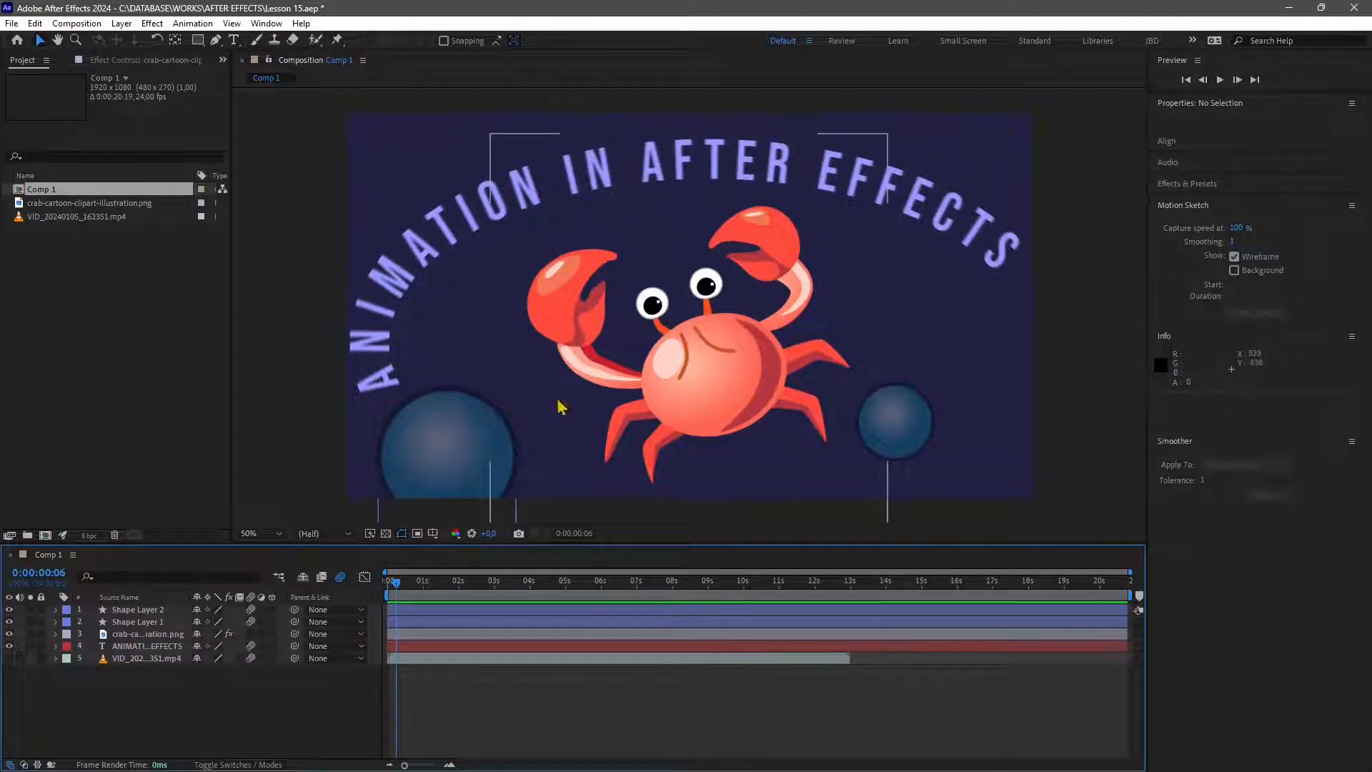
drag(397, 583, 394, 600)
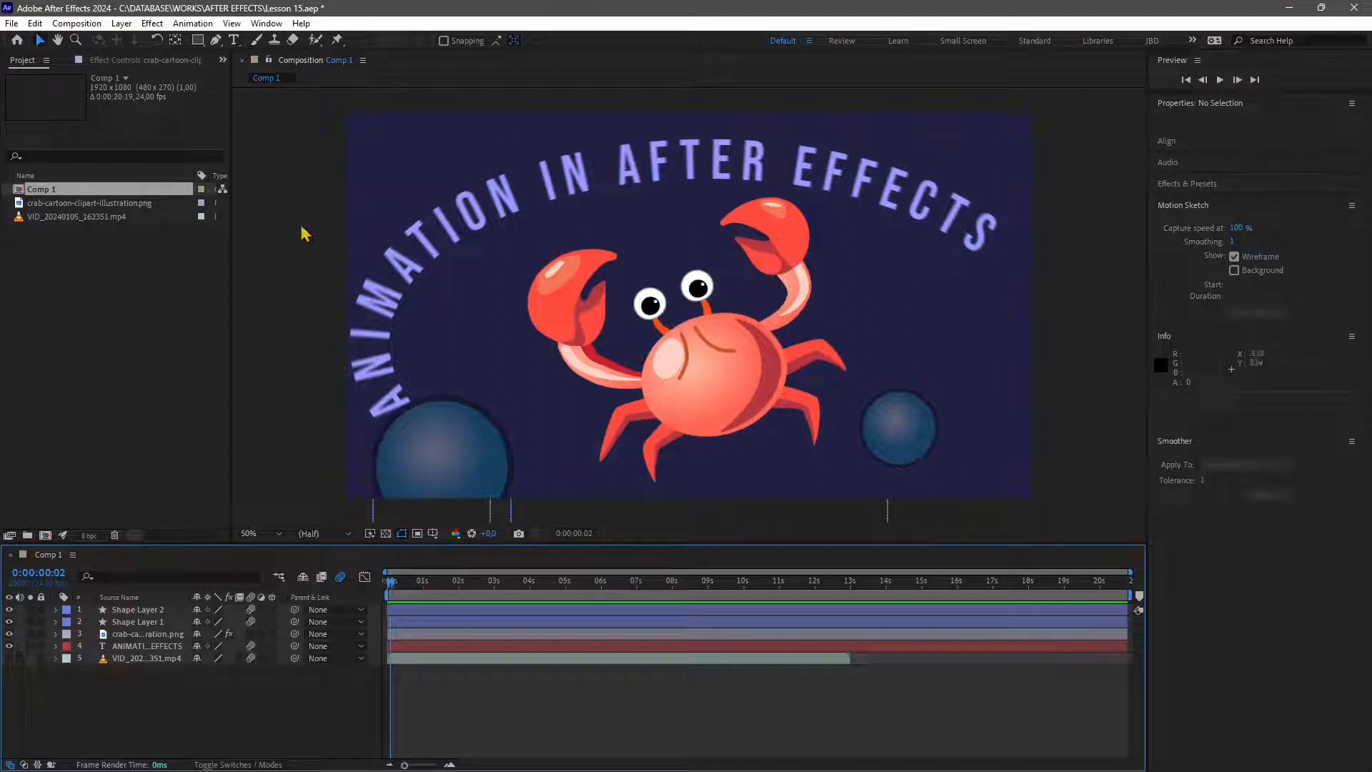
Step: Examine the crab layer's pins and deformation mesh with the Puppet Pin tool
click(781, 347)
click(337, 39)
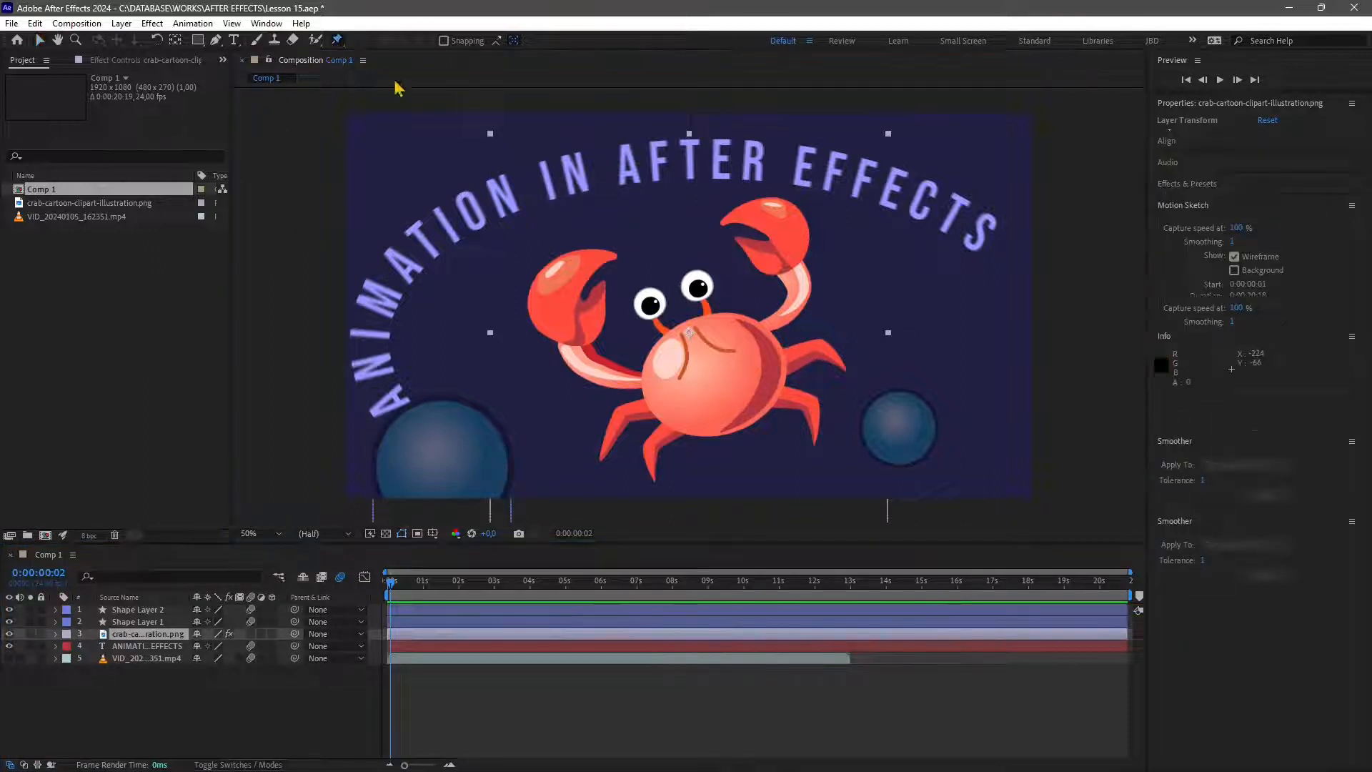
click(716, 345)
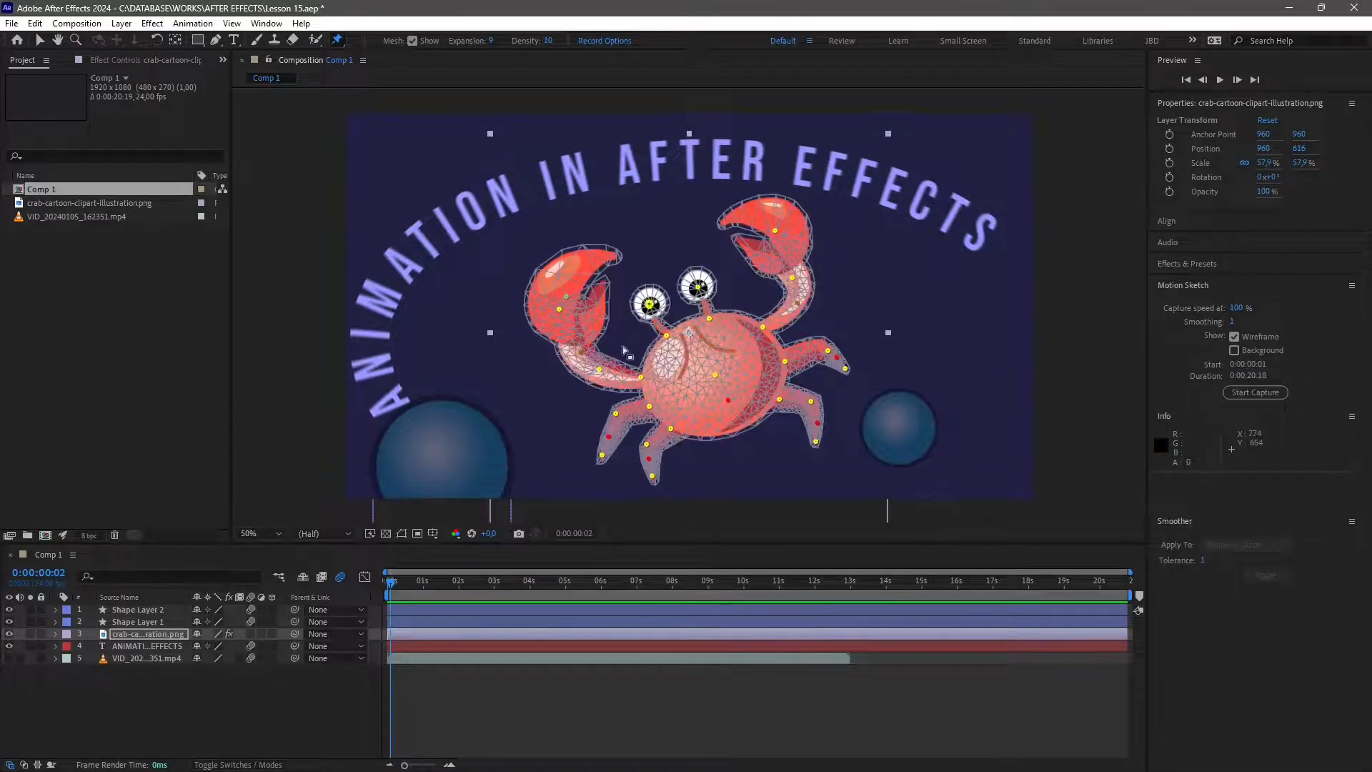
Step: Start a new project without saving the changes to Lesson 15.aep
click(13, 24)
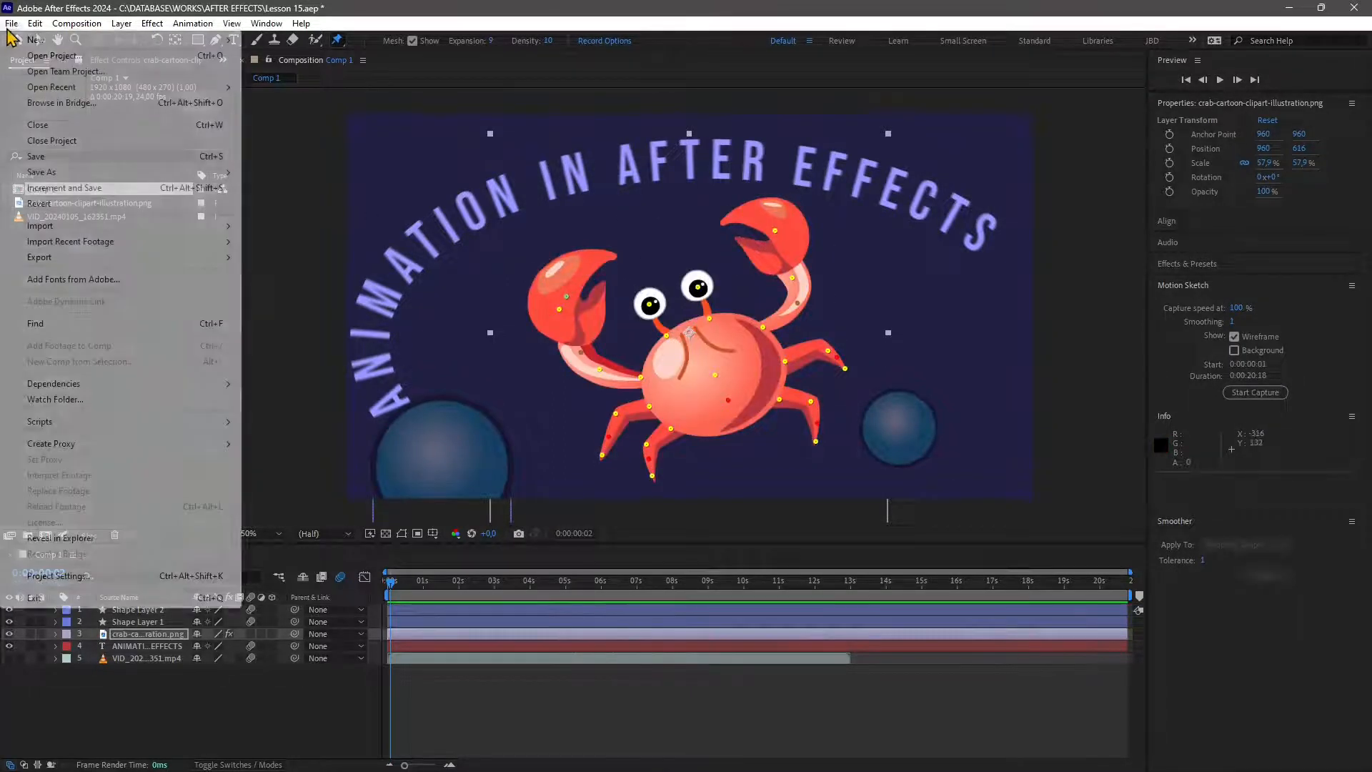
mouse_move(32, 43)
click(297, 40)
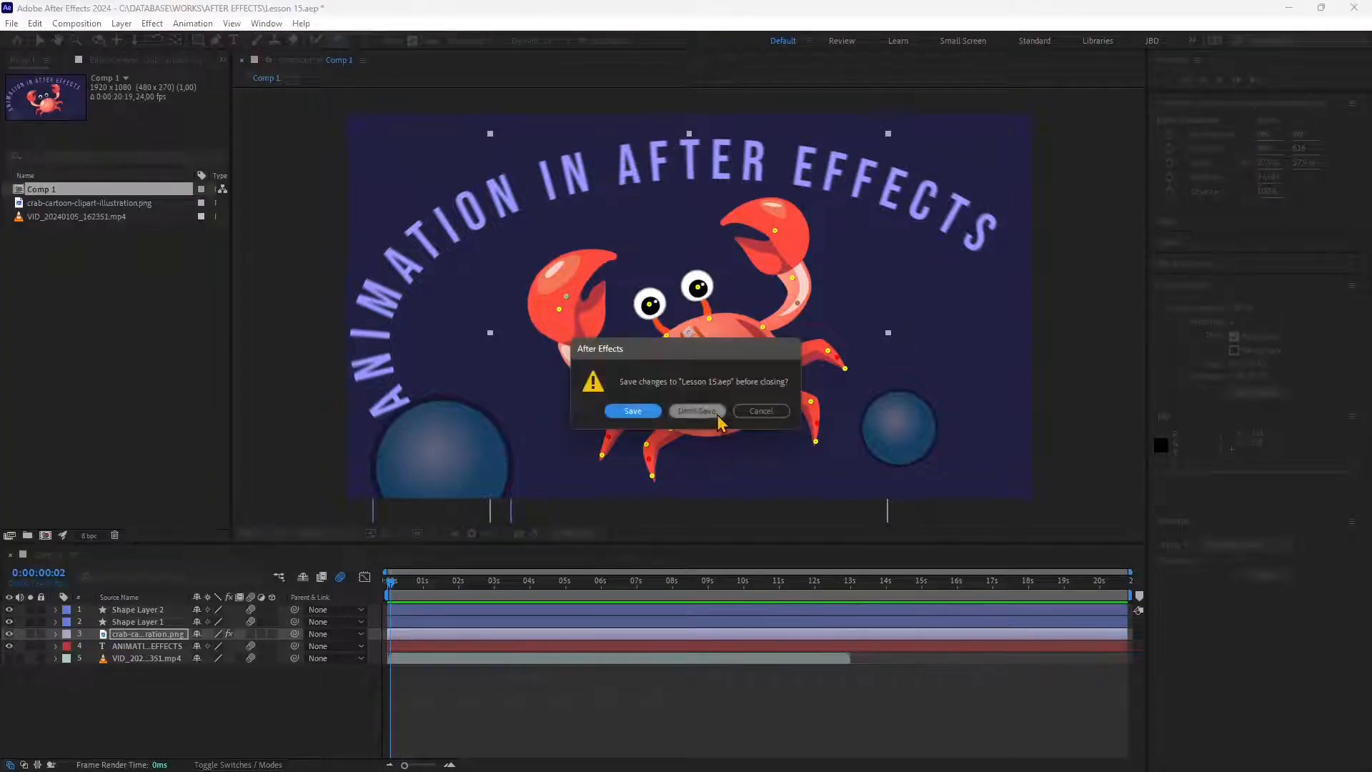
click(697, 411)
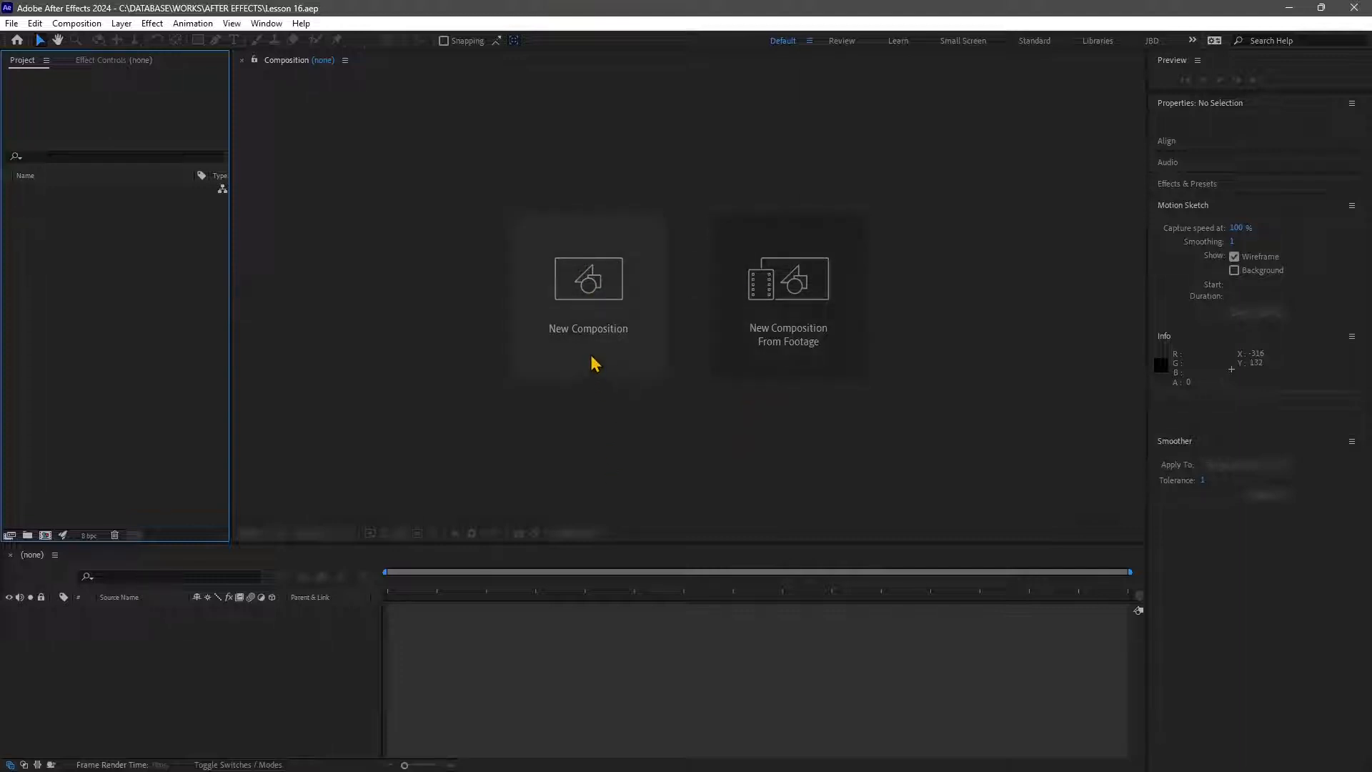
Step: Create a 1920x1080, 24 fps composition named Comp 1 with a muted dark blue background
click(572, 294)
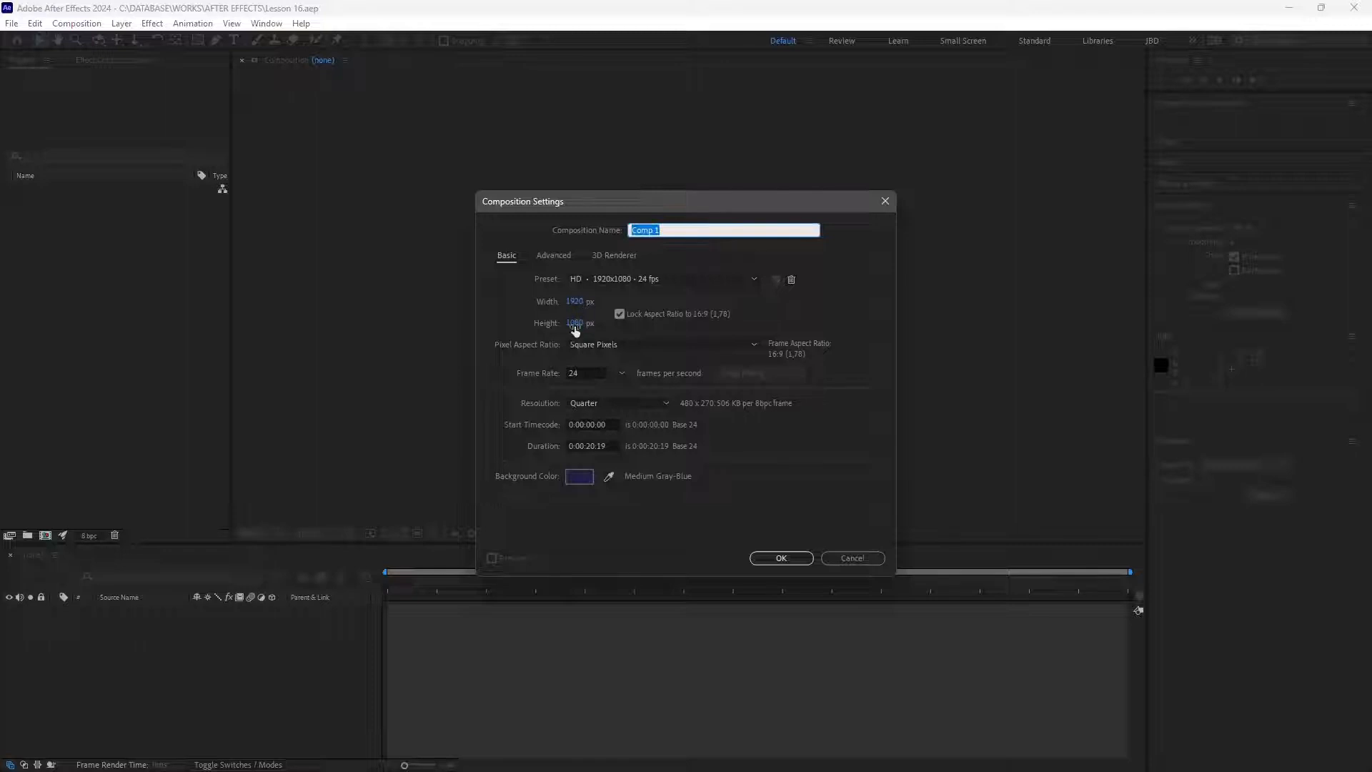
click(579, 476)
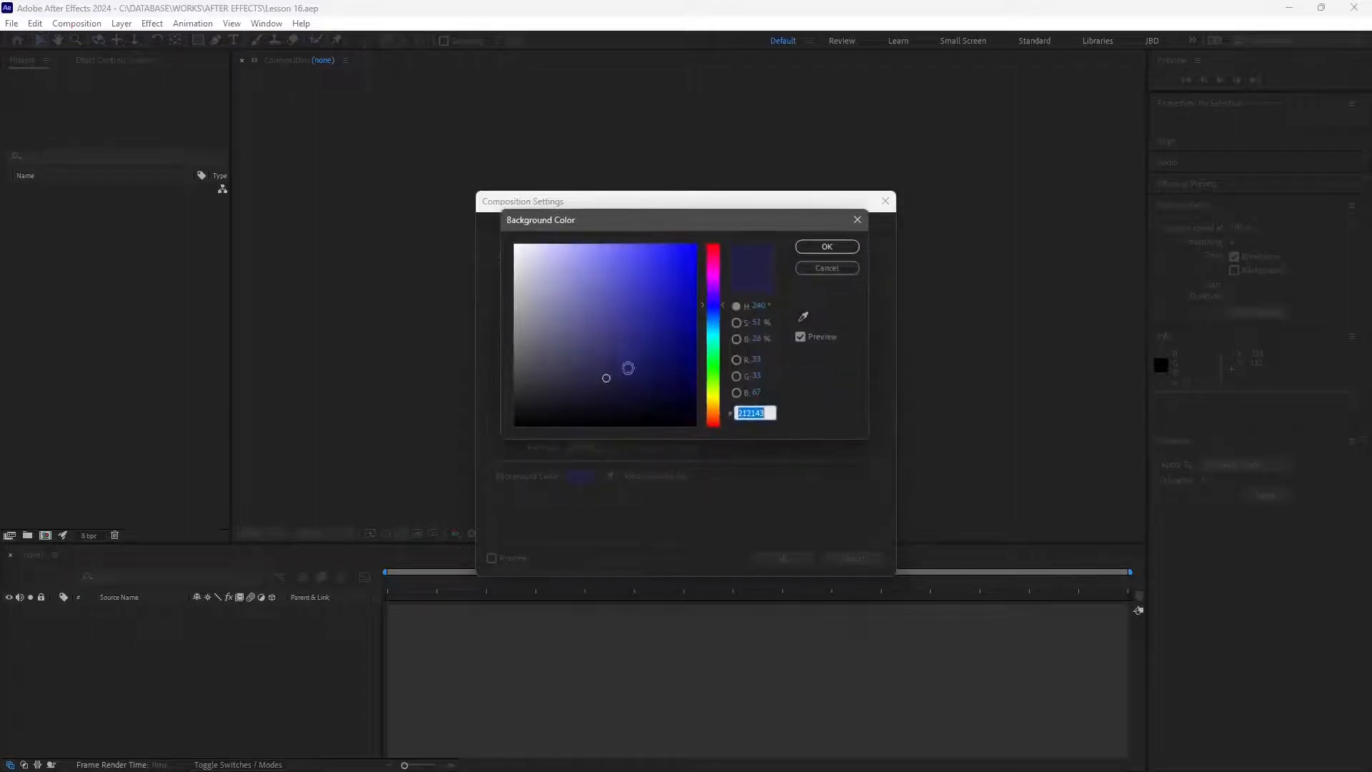
drag(628, 367, 563, 382)
click(847, 247)
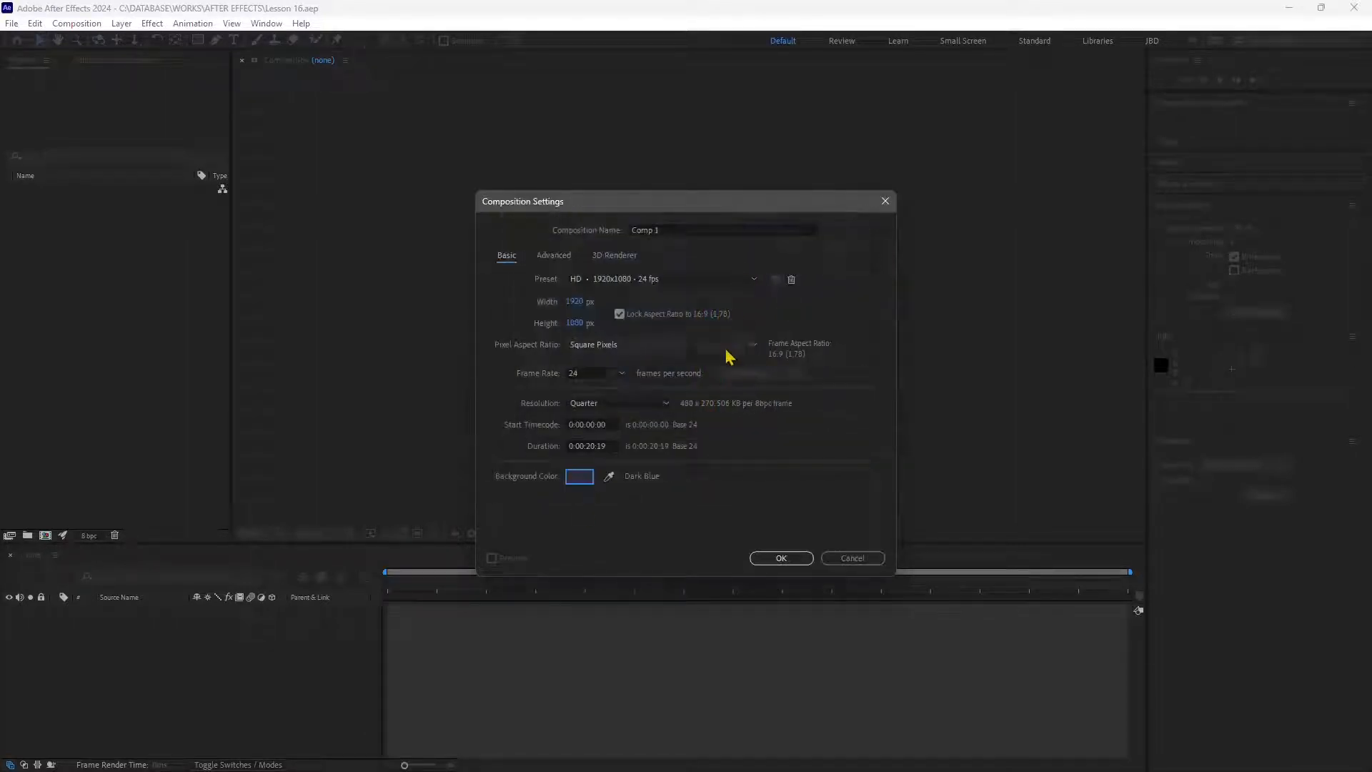
click(779, 555)
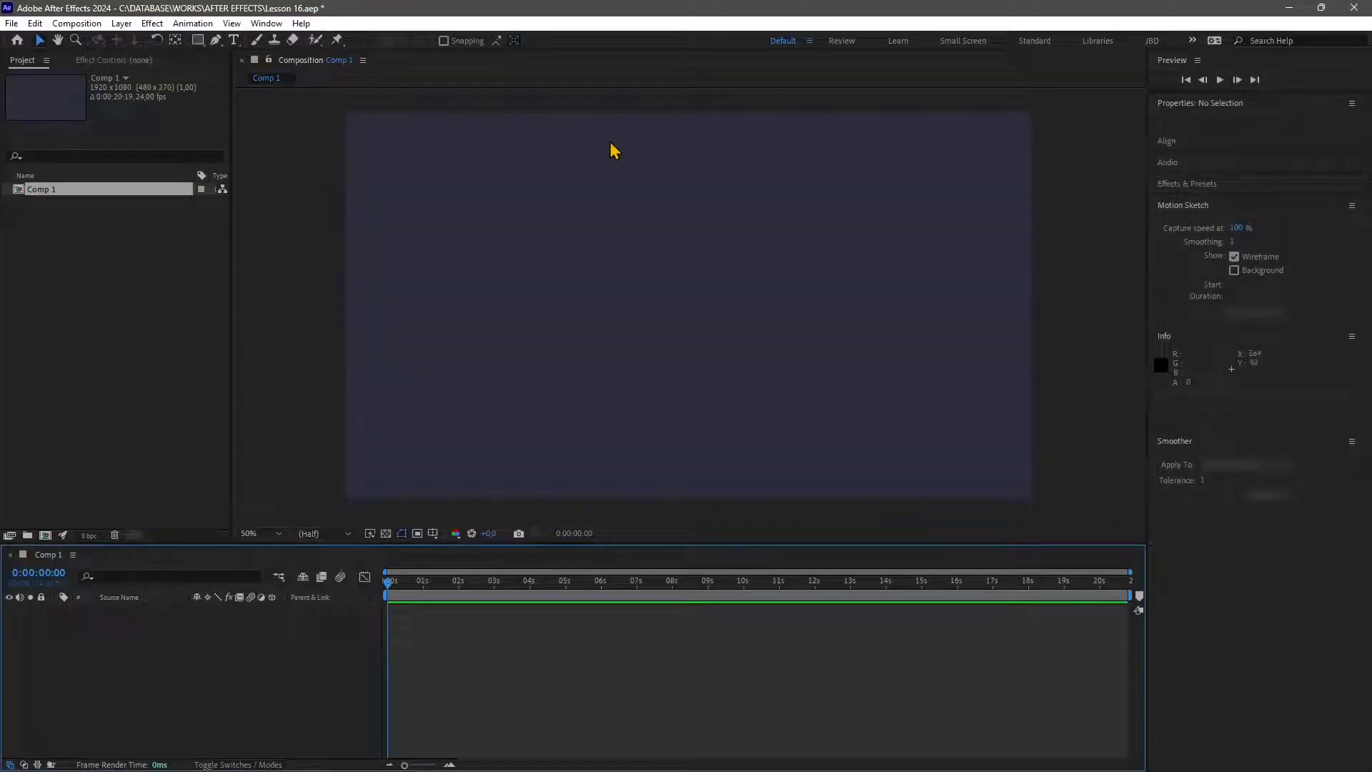
Step: Draw a tilted five-pointed star with an outer radius of about 236 px in the left half of the composition
click(205, 44)
click(251, 106)
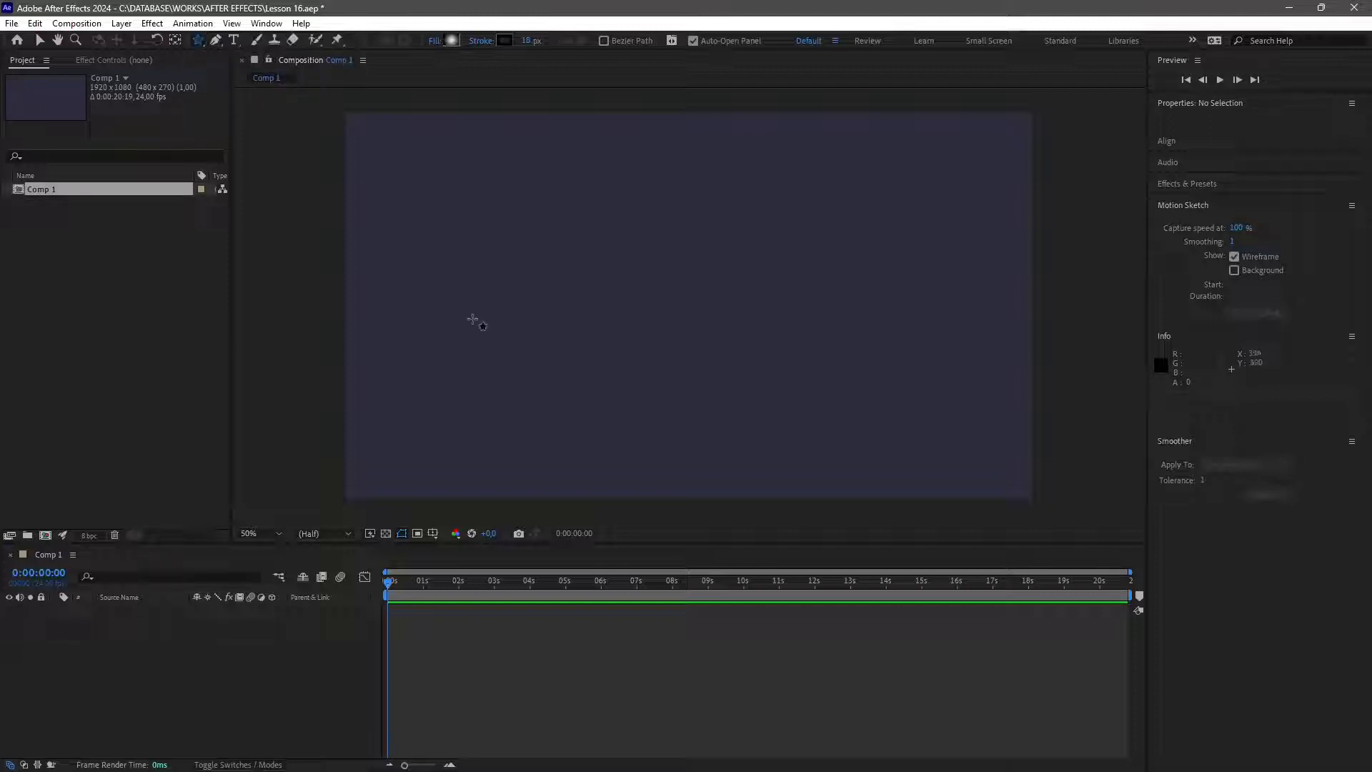
mouse_move(468, 289)
mouse_down()
mouse_move(478, 352)
mouse_move(505, 339)
mouse_move(505, 365)
mouse_up()
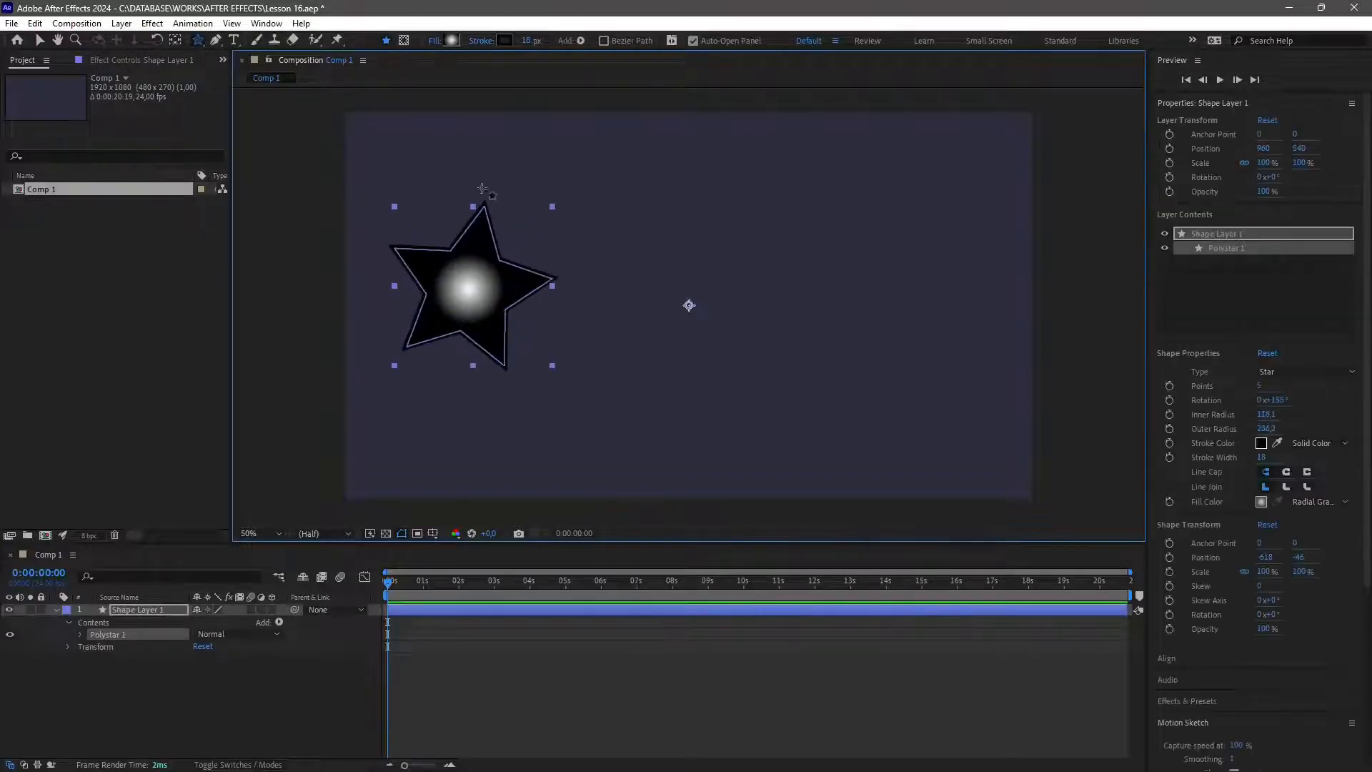
Step: Set the star's stroke to a solid blue
click(505, 40)
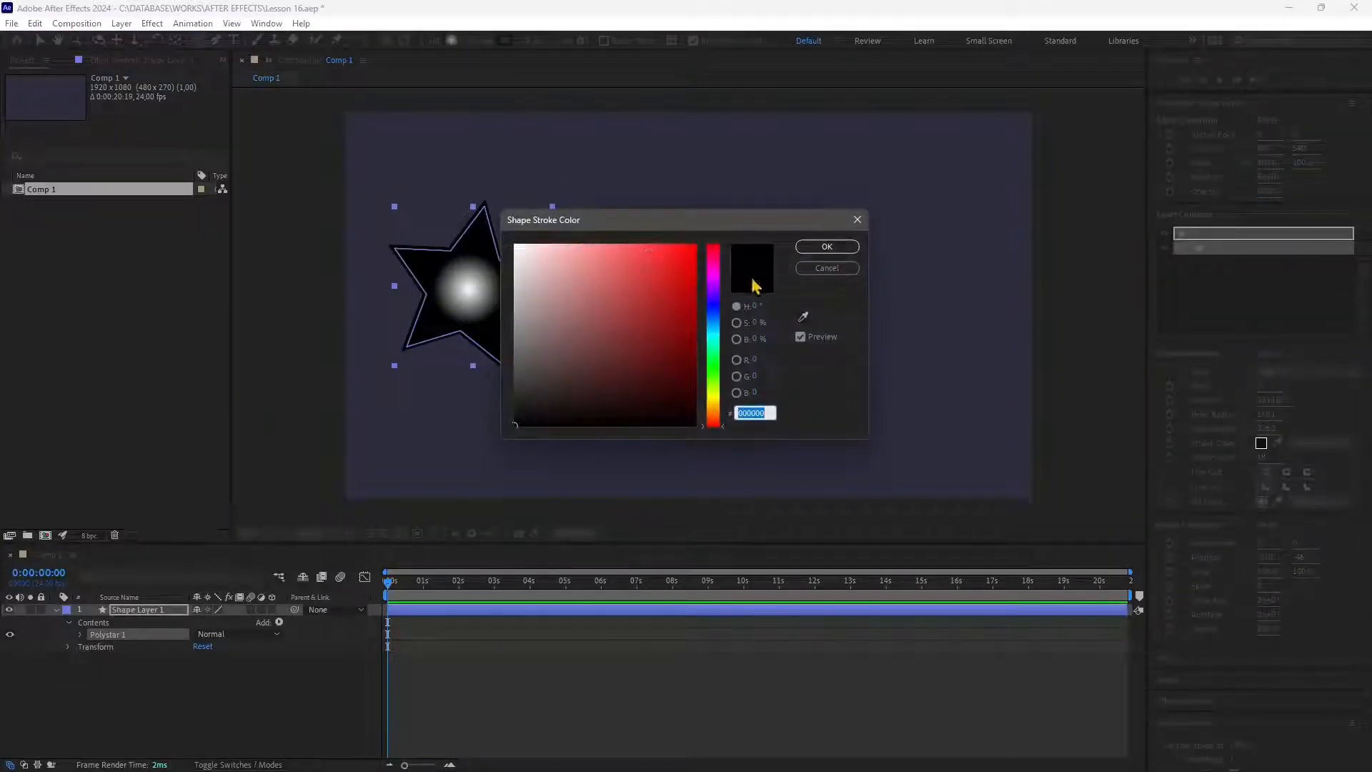
click(715, 311)
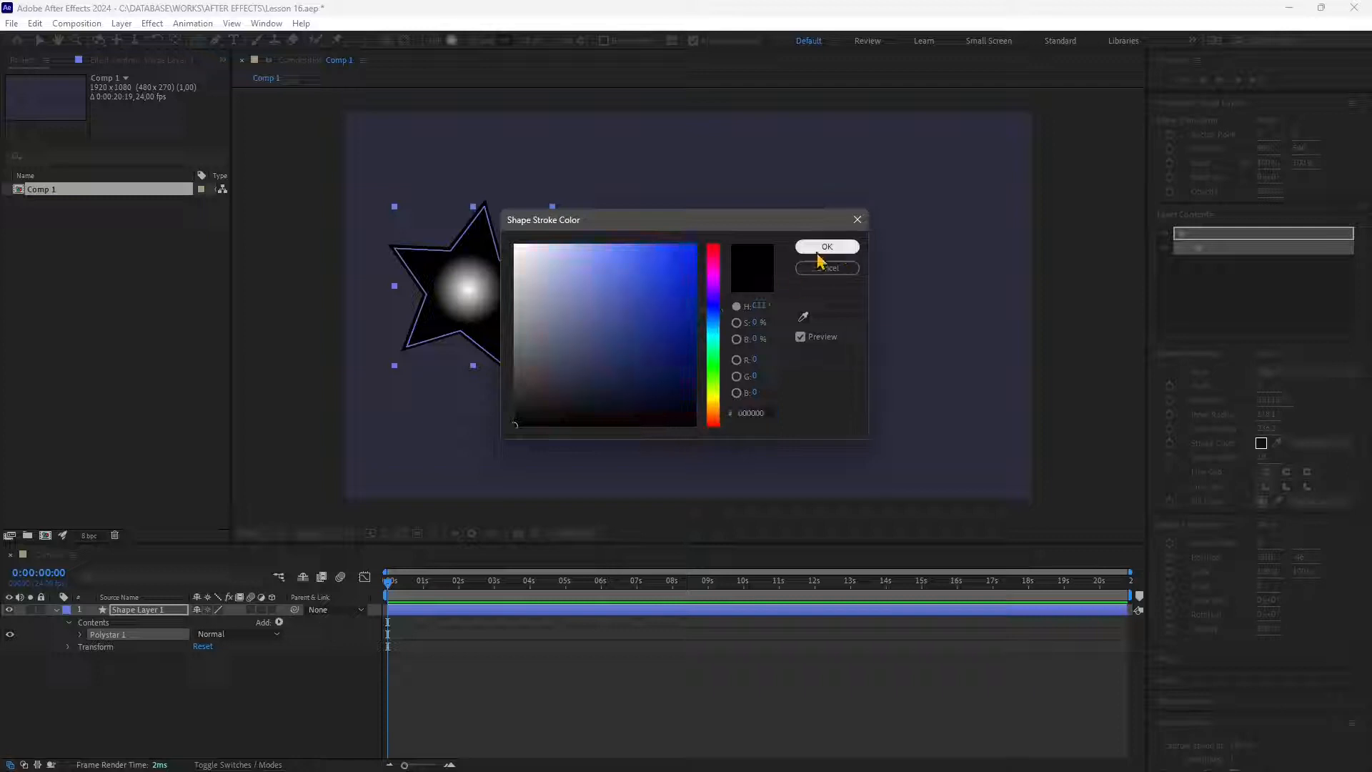
click(821, 249)
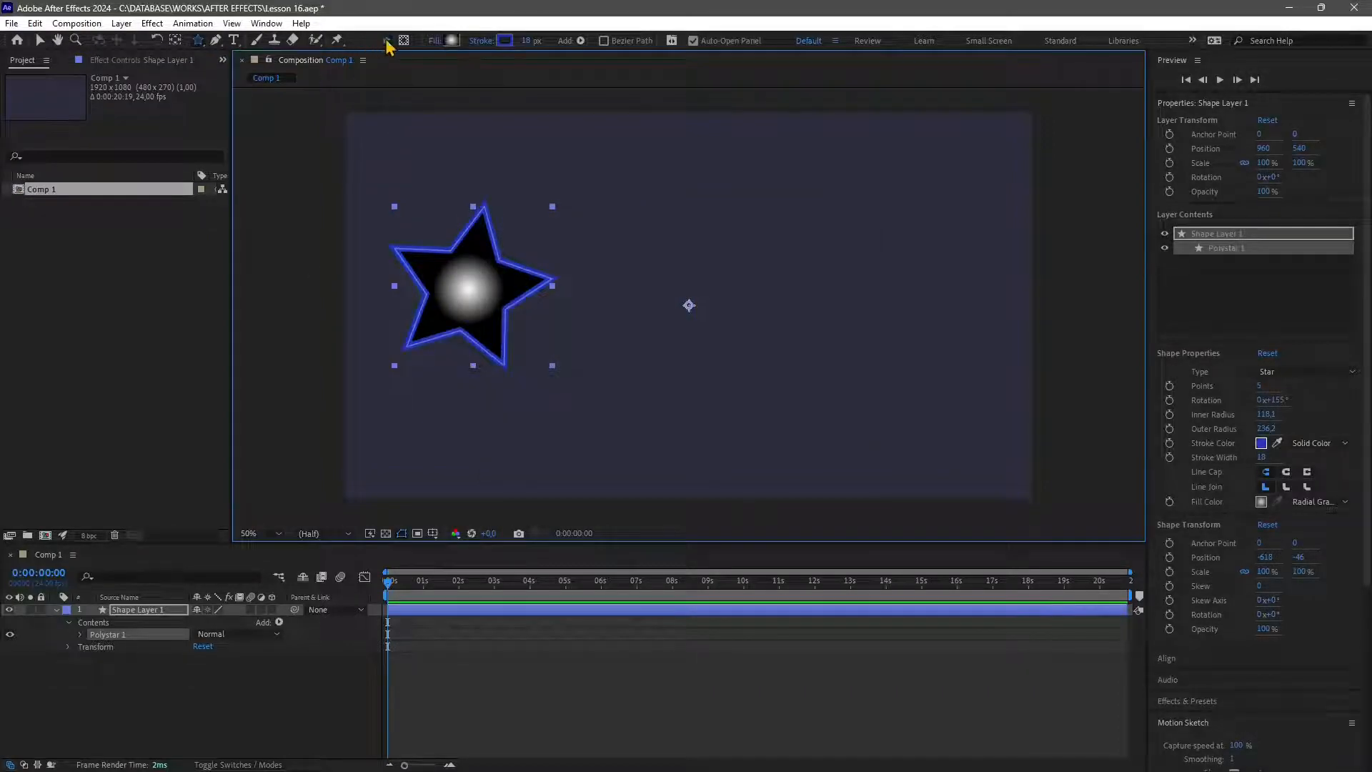
Step: Remove the star's radial gradient fill by setting the fill type to None
click(452, 40)
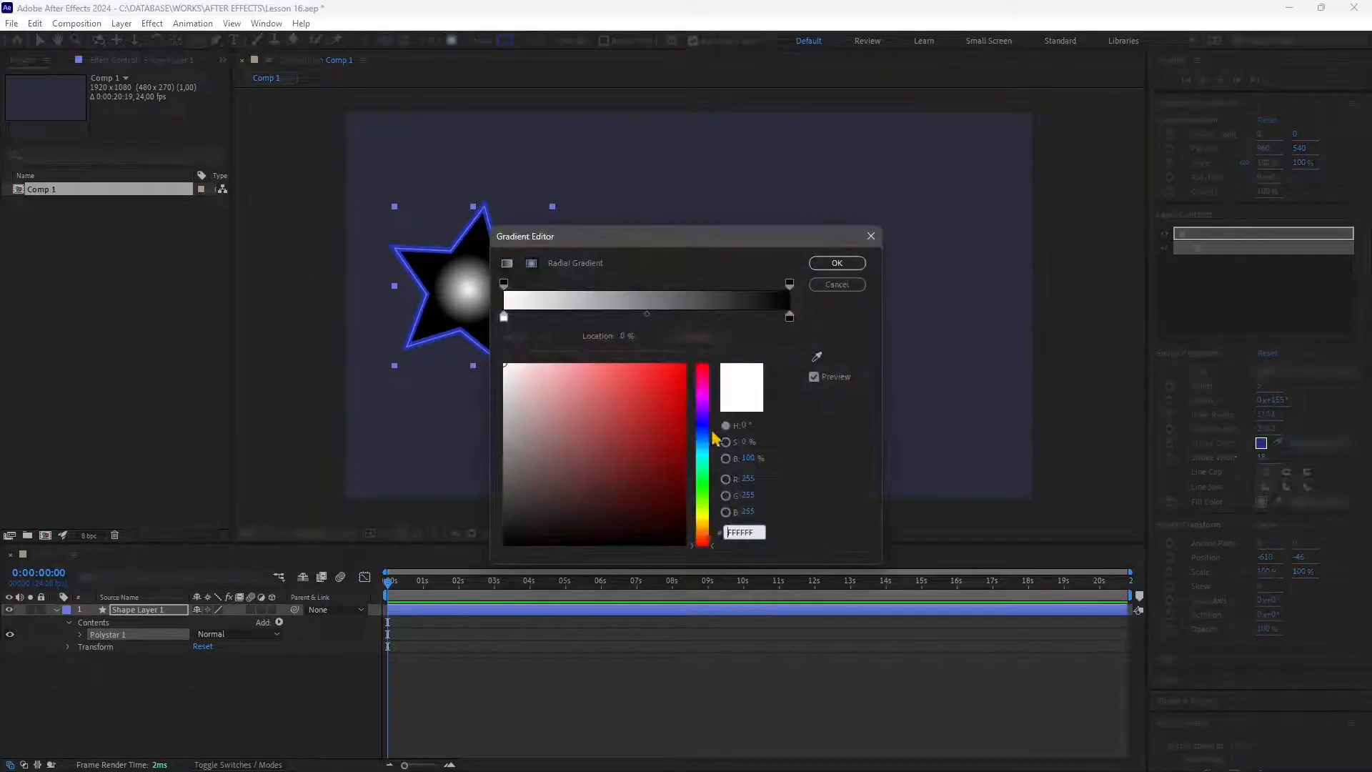
click(870, 236)
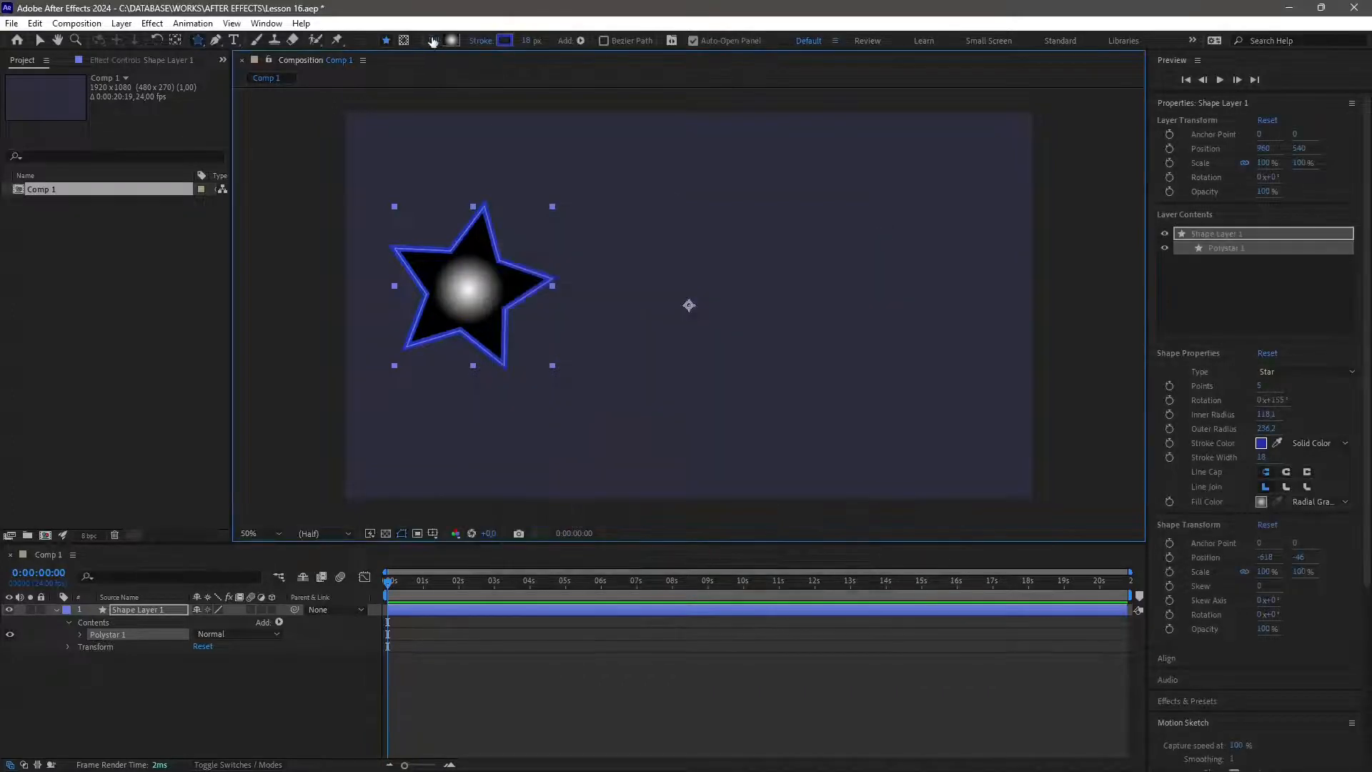
click(437, 42)
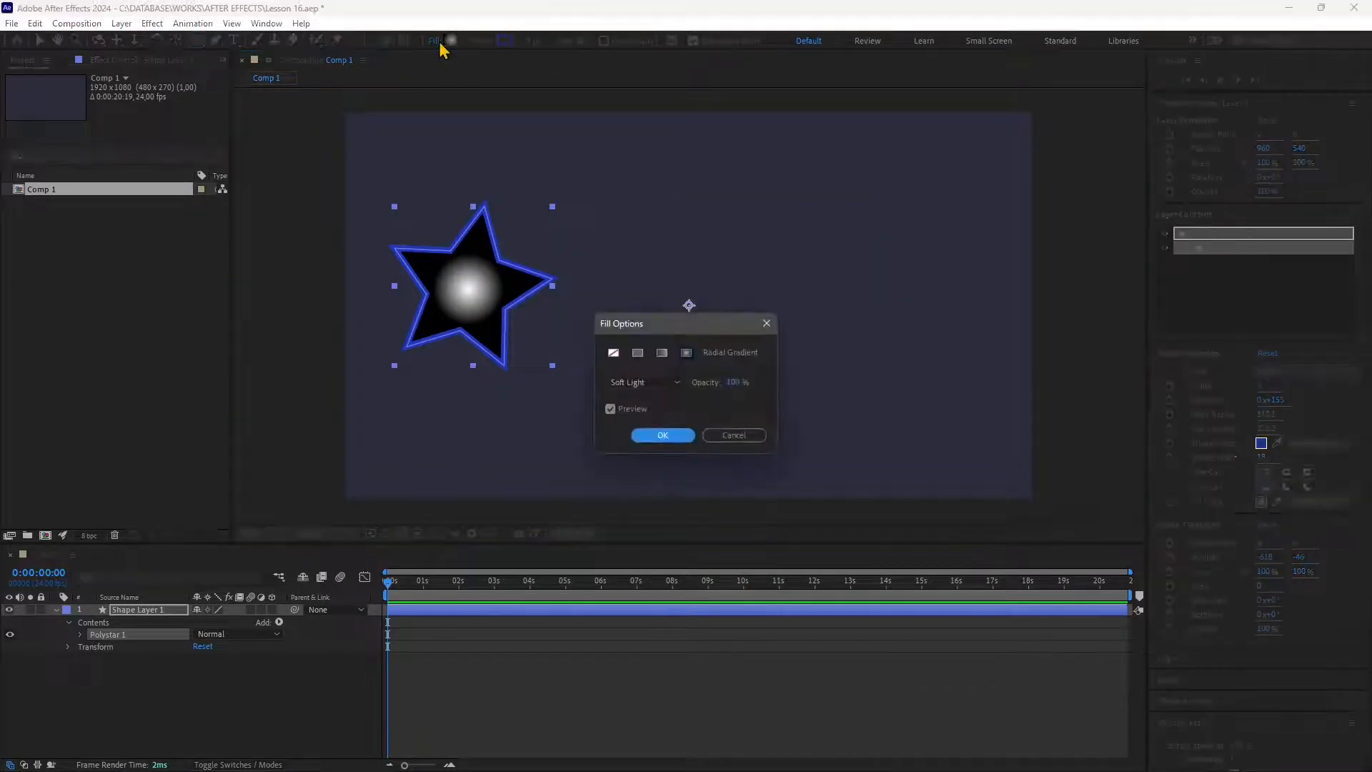
click(615, 353)
click(658, 434)
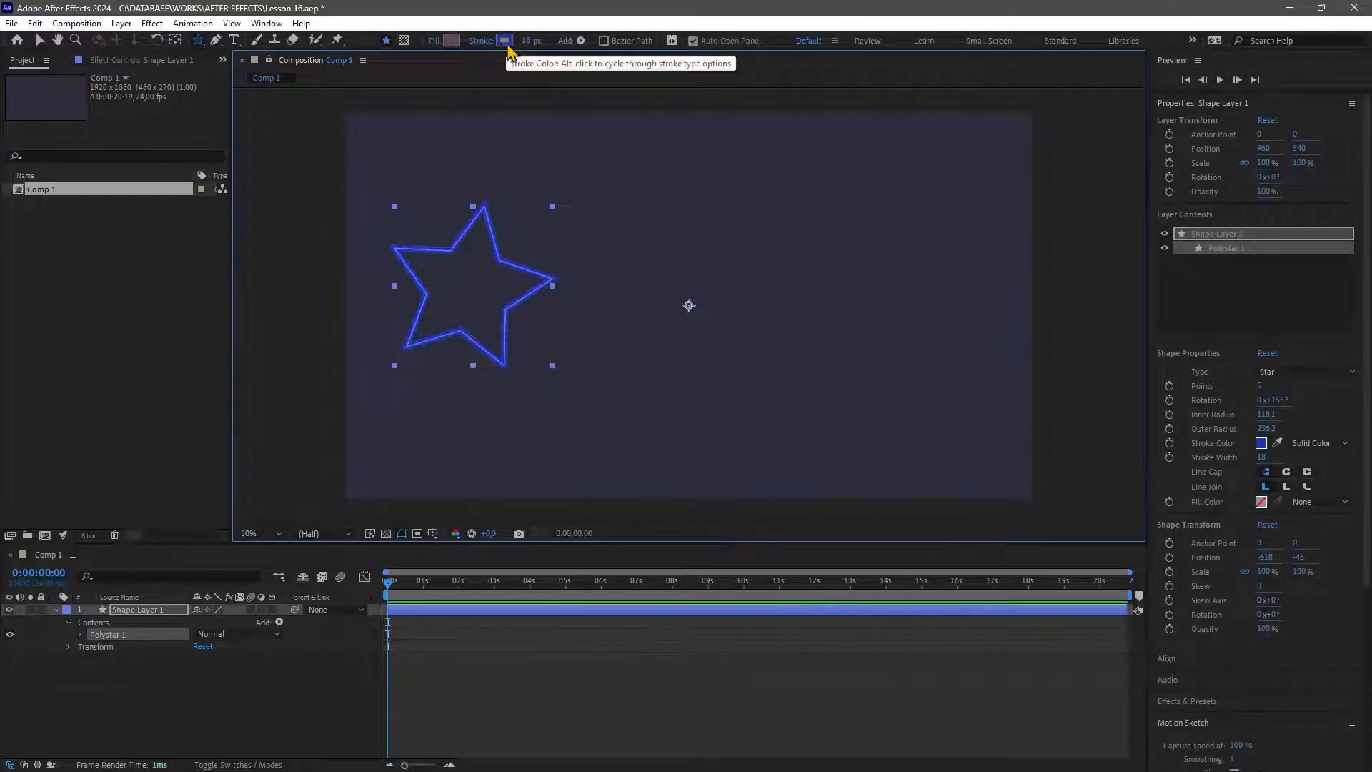
Step: Change the star's stroke type to Linear Gradient
click(482, 40)
click(662, 353)
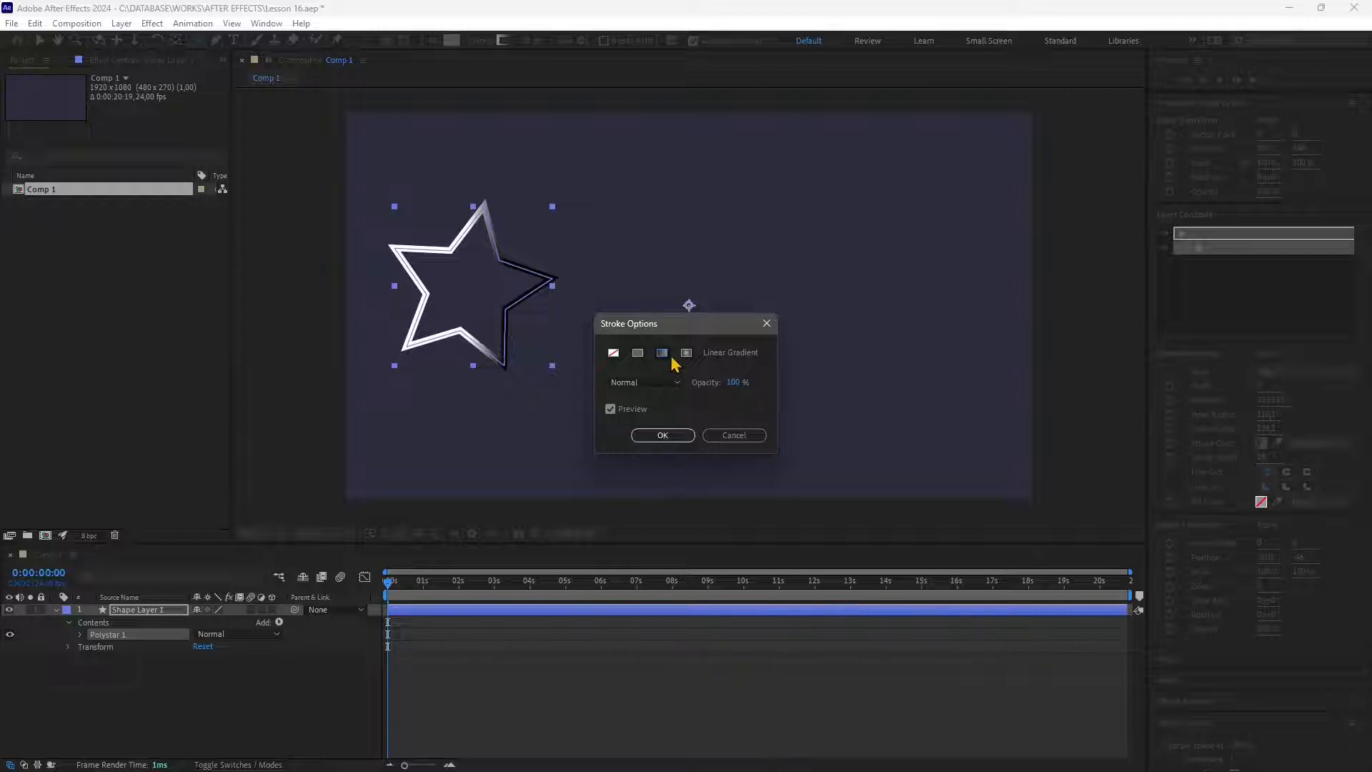
click(662, 435)
Step: Edit the Gradient Stroke 1 colors of Polystar 1 and make the starting color stop magenta
click(80, 635)
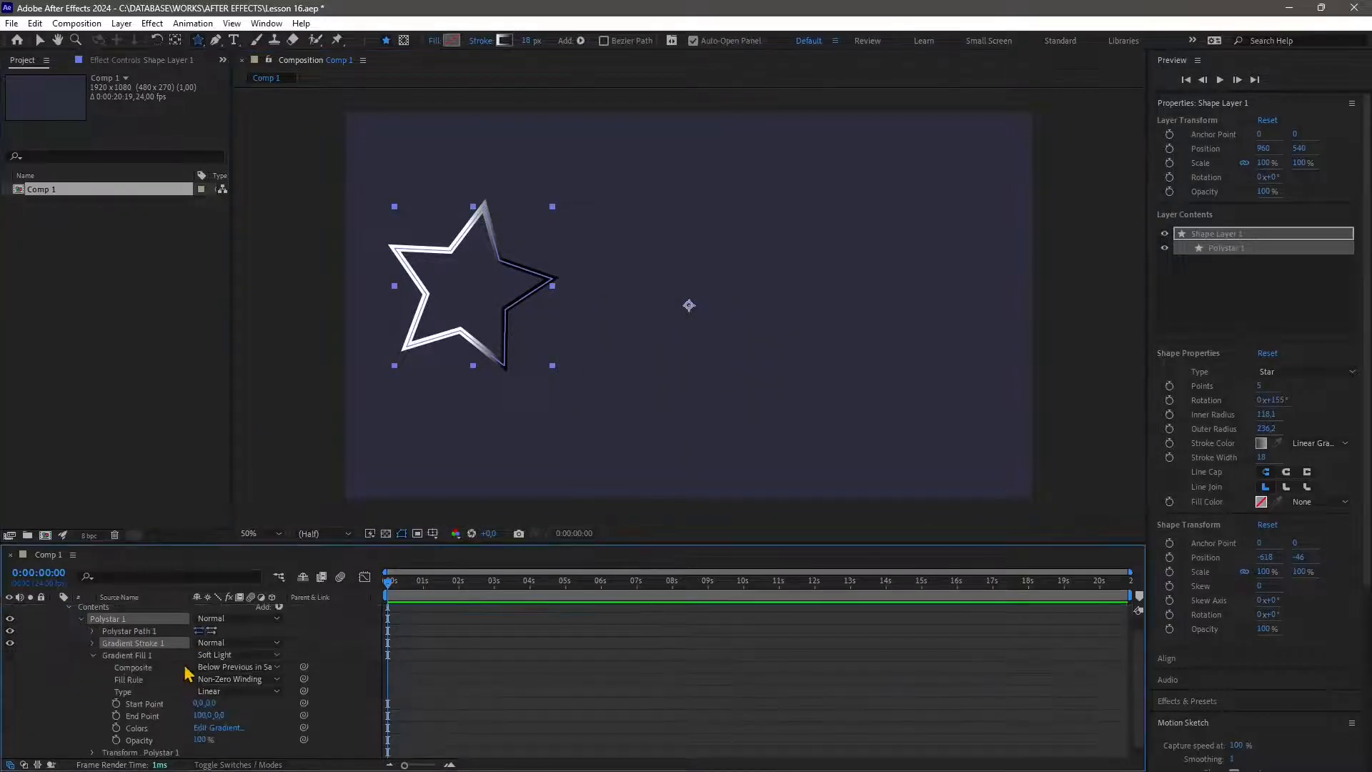
scroll(172, 674, down, 1)
click(92, 631)
scroll(115, 634, down, 1)
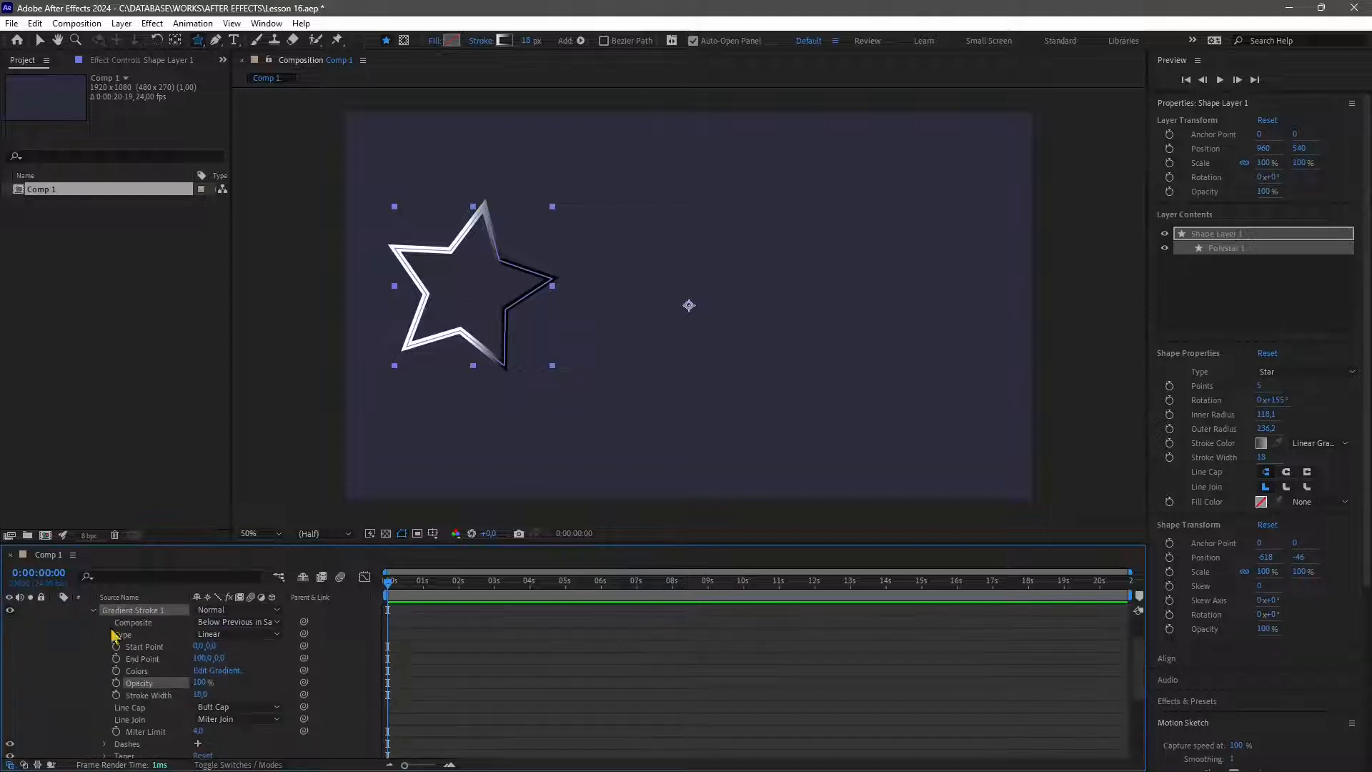
click(218, 671)
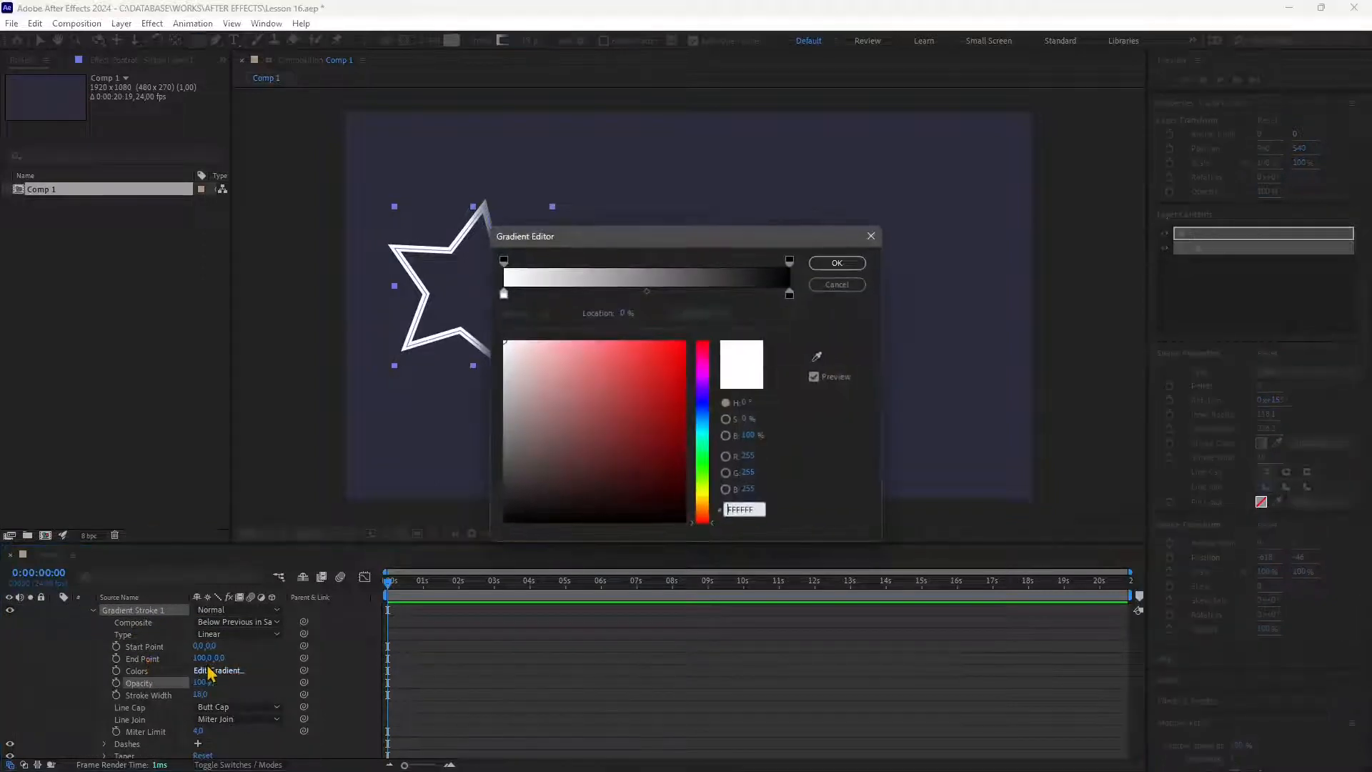
click(505, 294)
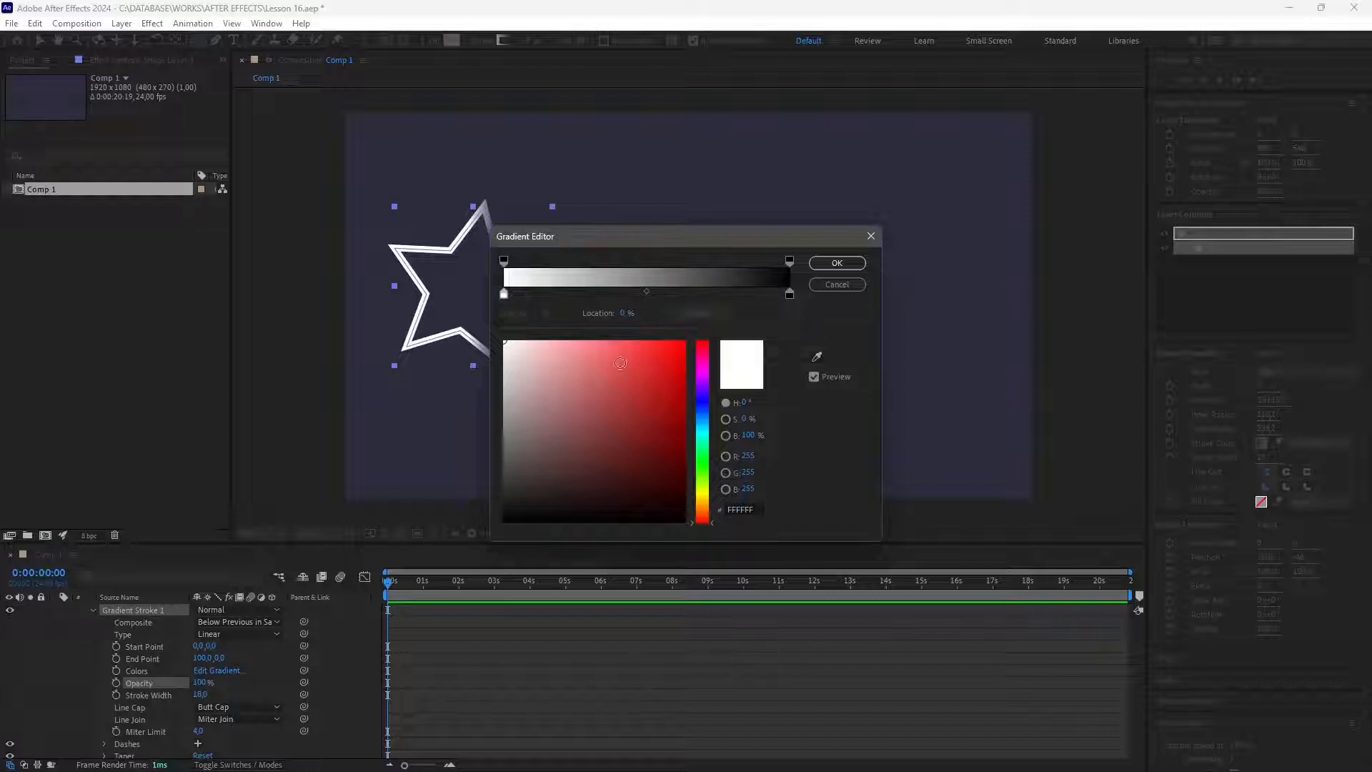
click(643, 370)
drag(699, 390, 711, 366)
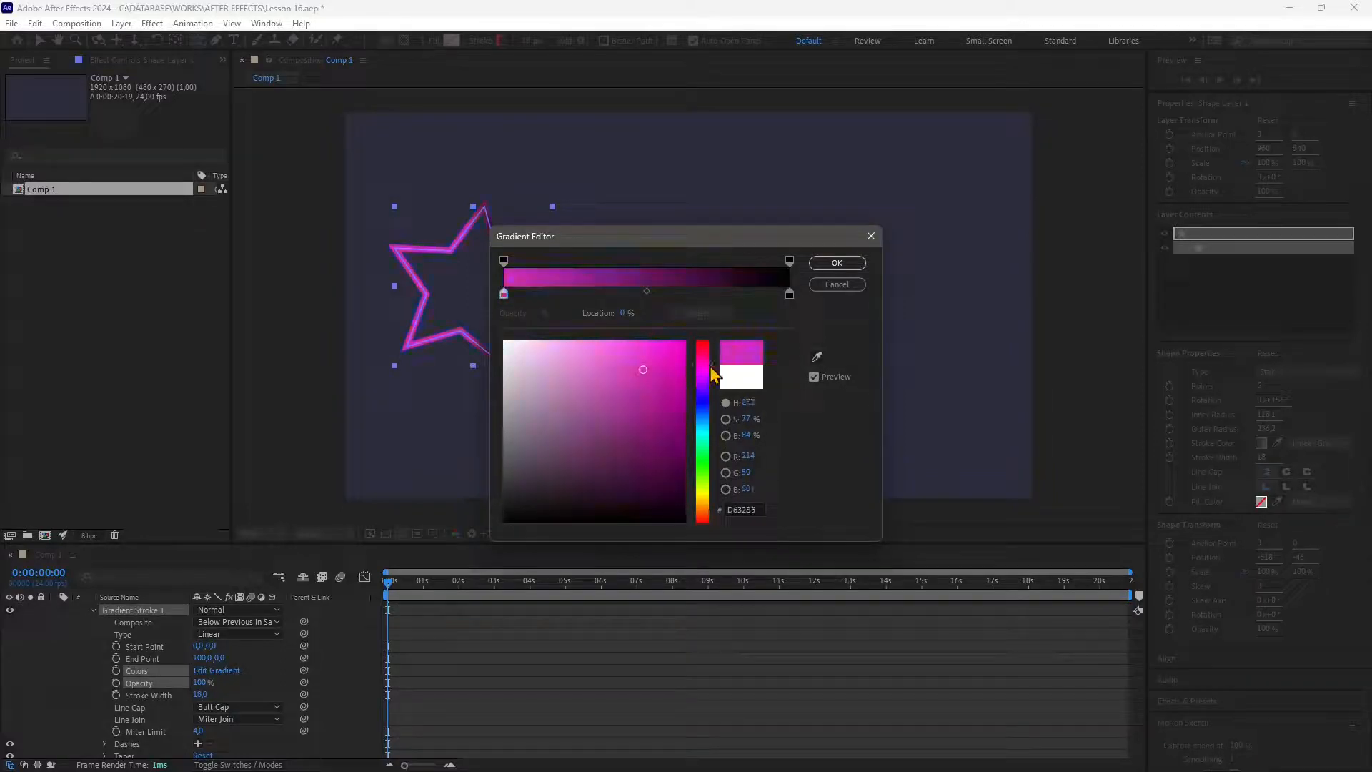
Step: Make the end color stop of the stroke gradient a saturated blue-violet and apply the gradient
click(790, 295)
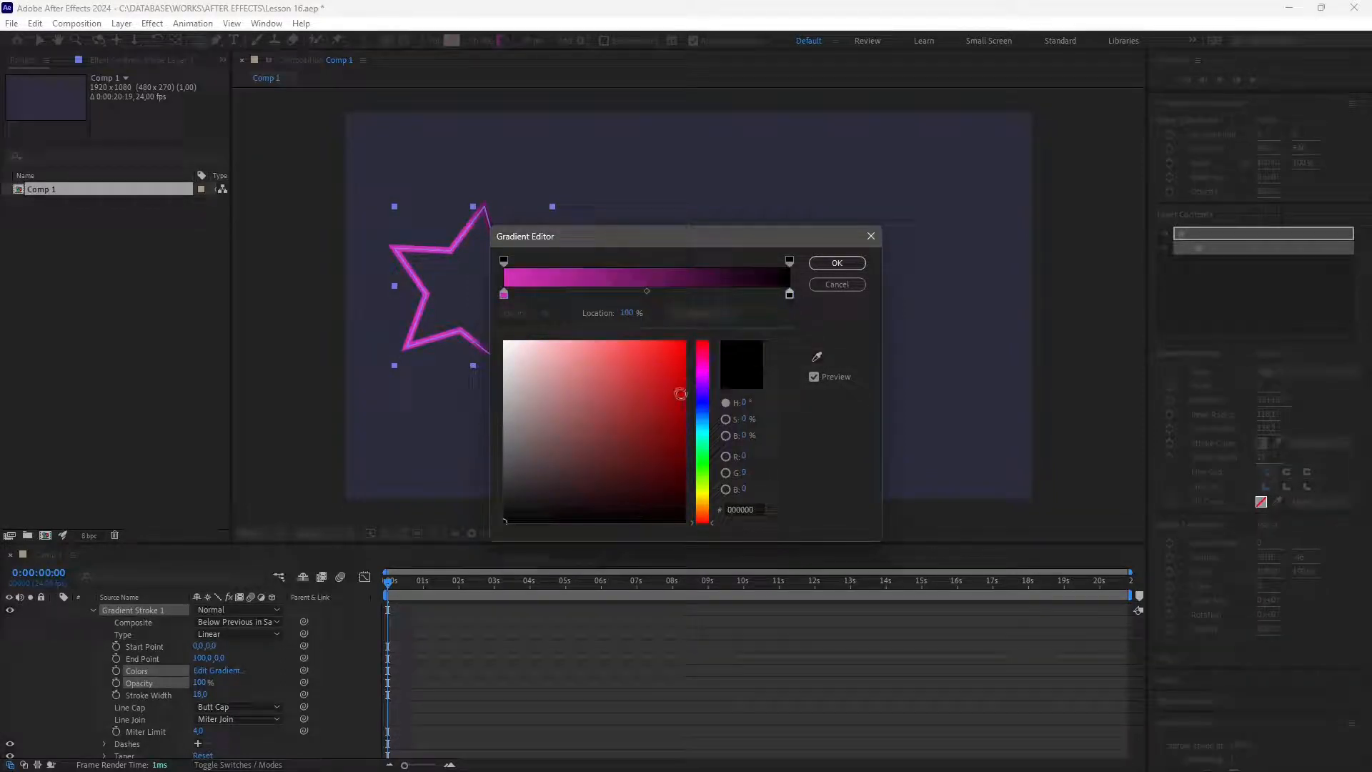
click(703, 394)
click(677, 381)
click(833, 263)
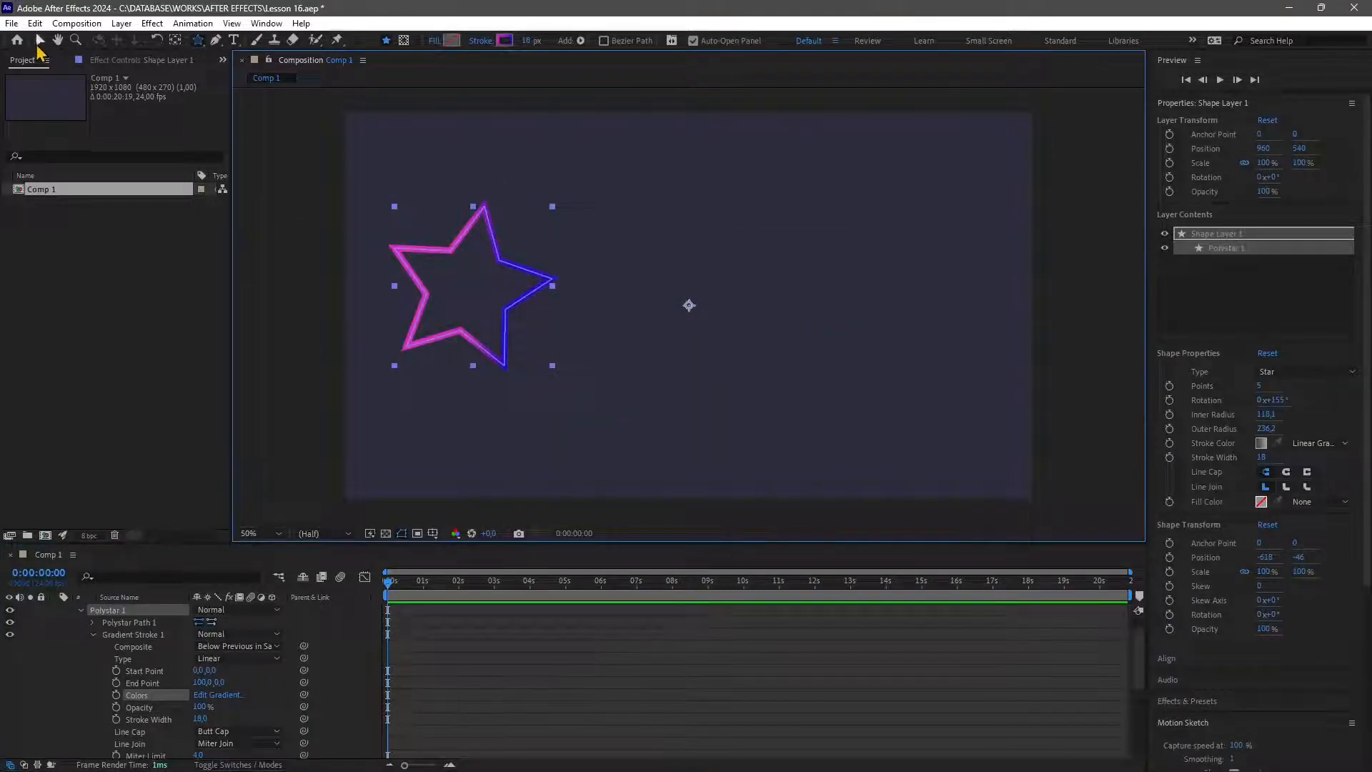
Step: Select the star layer and move it slightly left and down, to a position of about 888, 590
click(40, 40)
click(291, 233)
click(485, 312)
drag(490, 296, 466, 313)
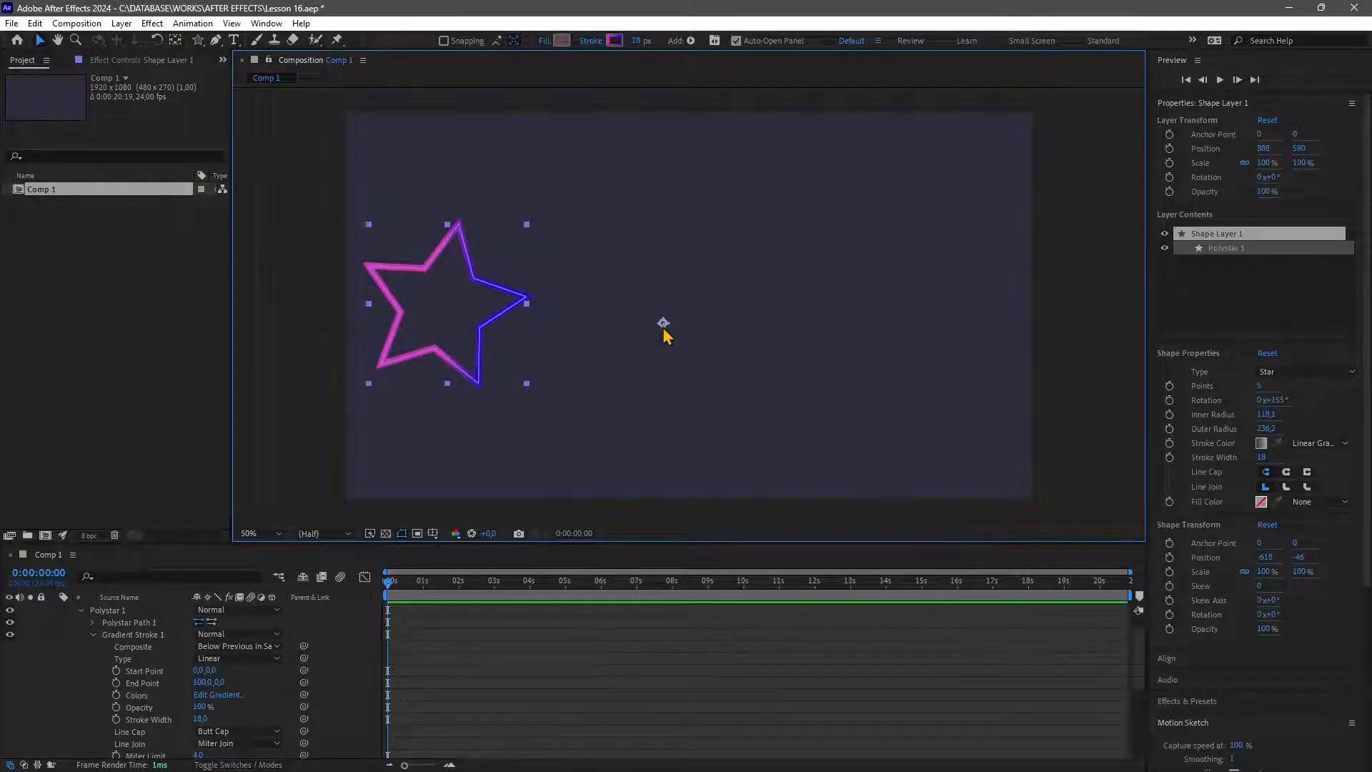
Step: Move the star layer's anchor point to the centre of the star, at about -612, -62
click(175, 40)
drag(664, 323, 445, 301)
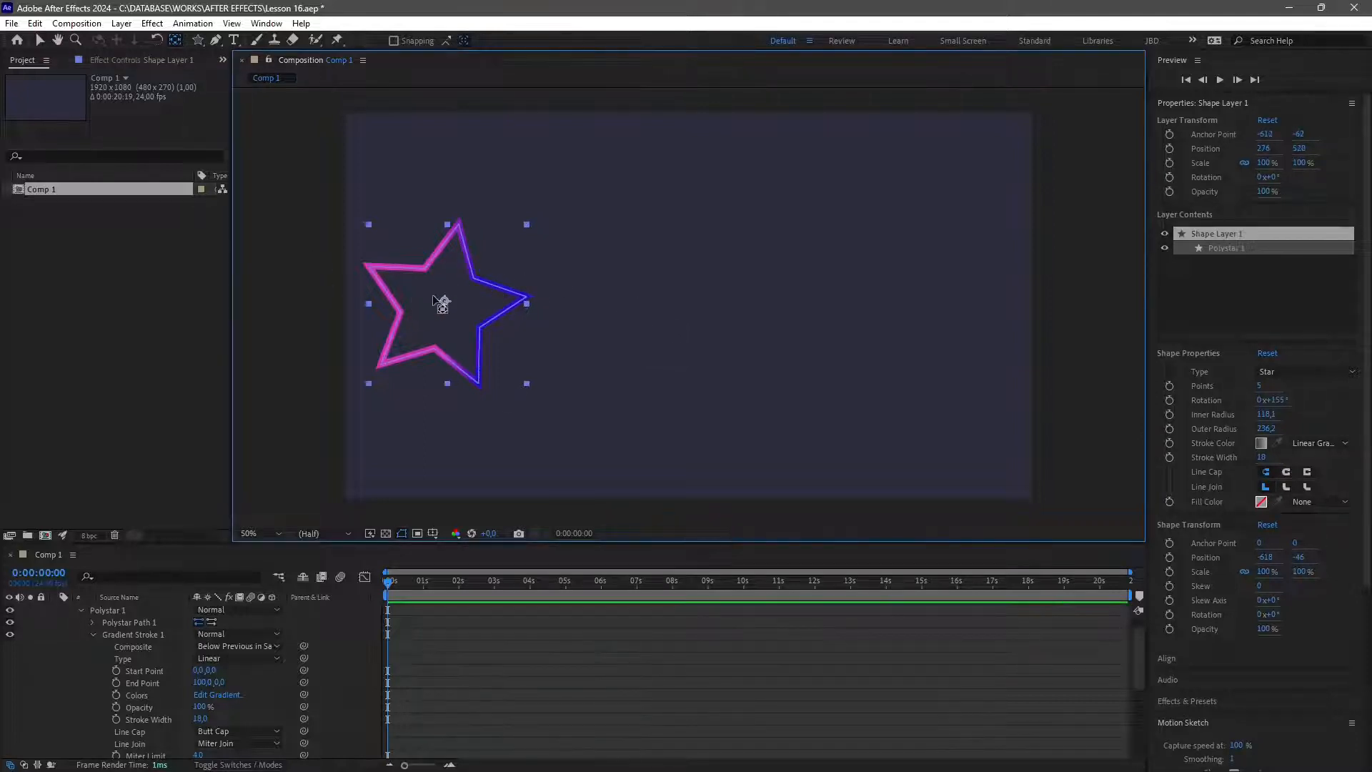
key(v)
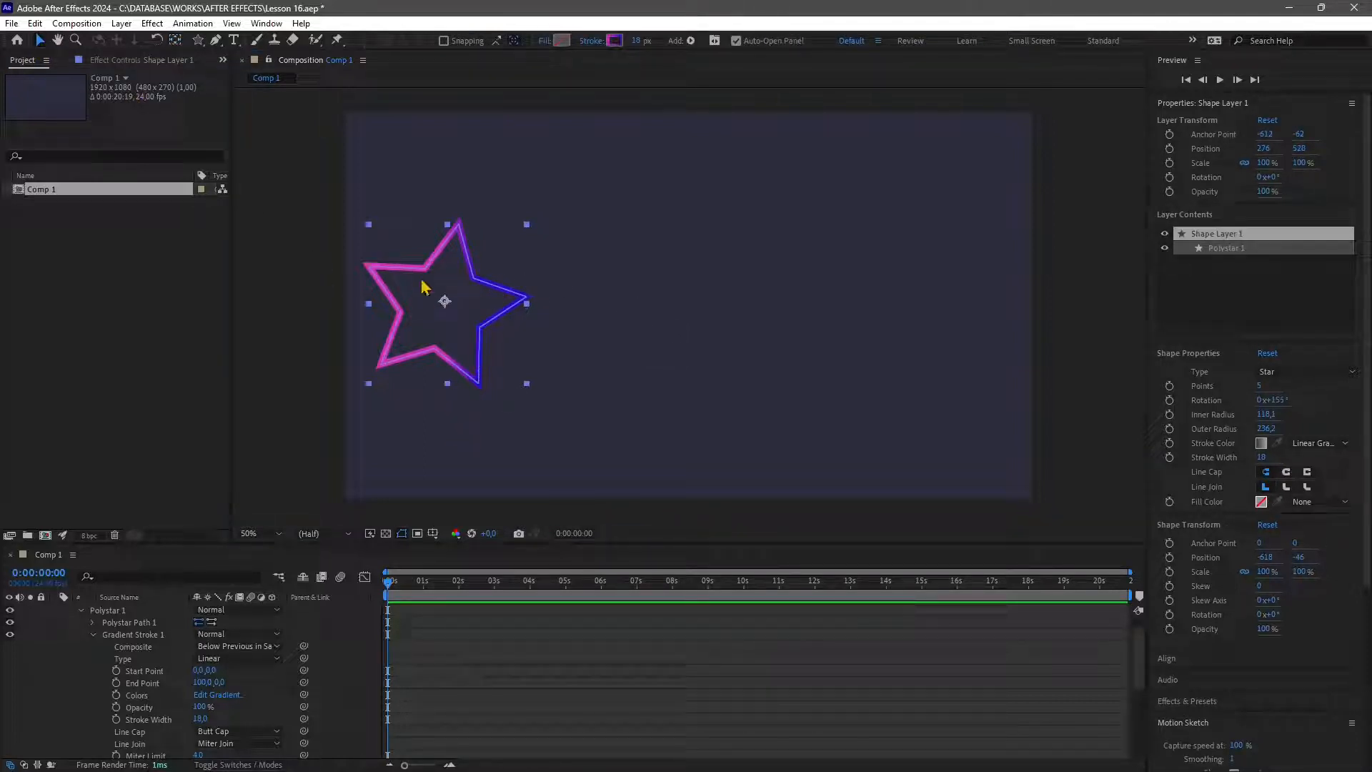
Step: Reveal Shape Layer 1's Transform properties and start keyframing its Anchor Point and Position at the first frame
scroll(77, 632, up, 1)
click(69, 623)
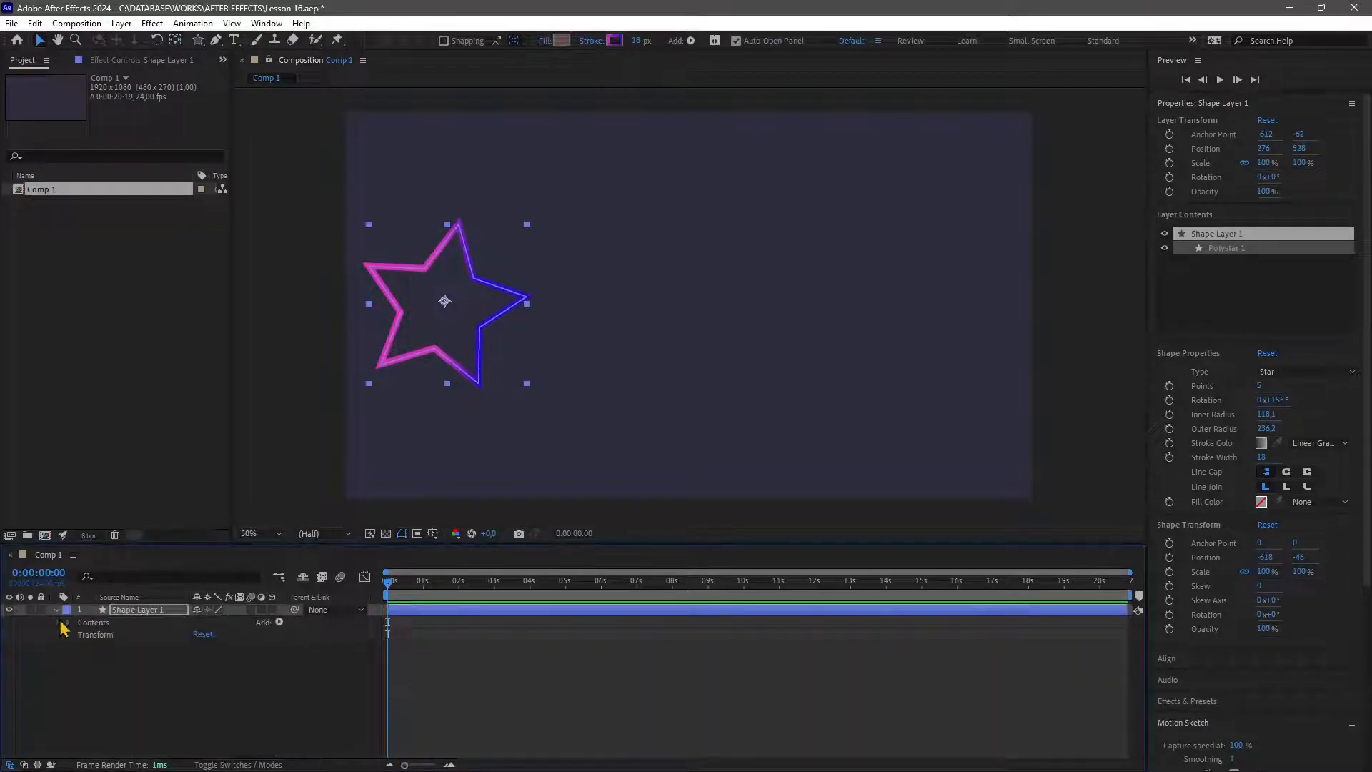
click(57, 610)
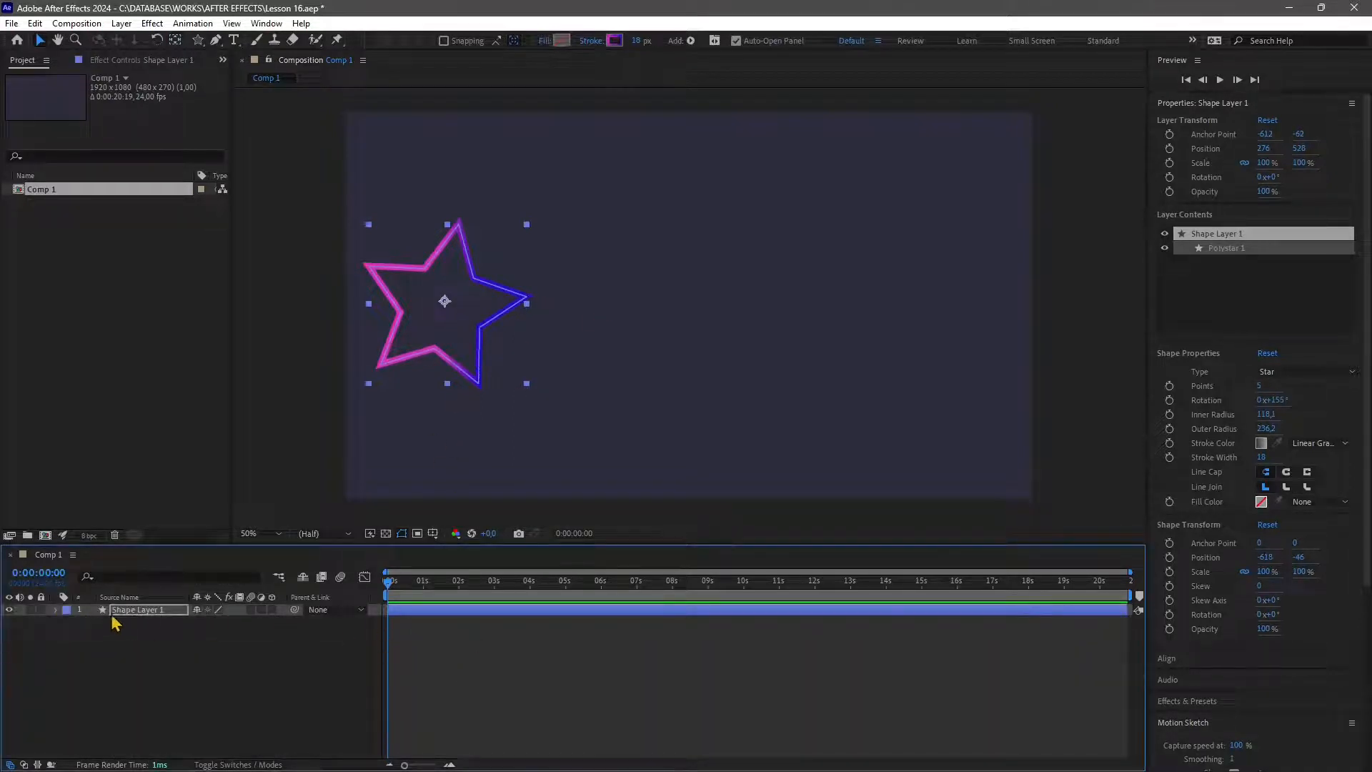
click(56, 611)
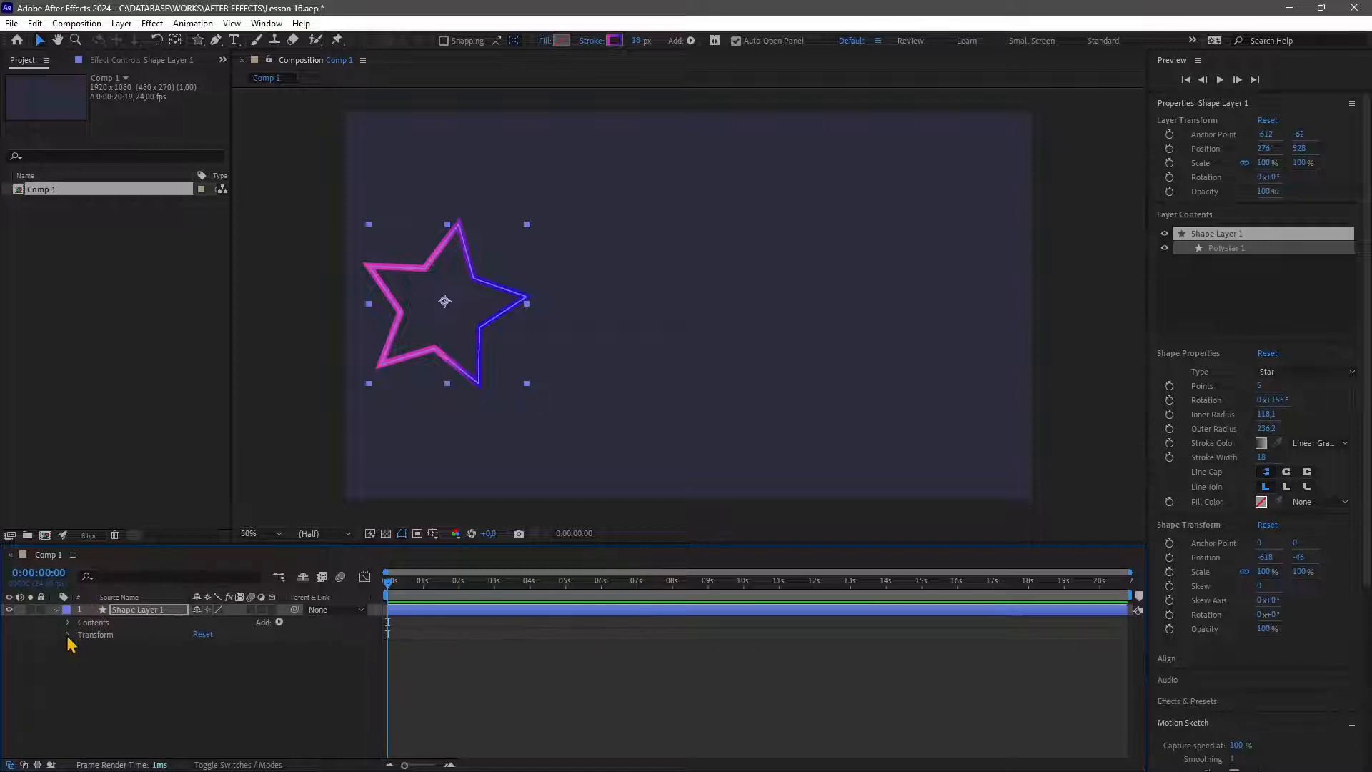
click(68, 635)
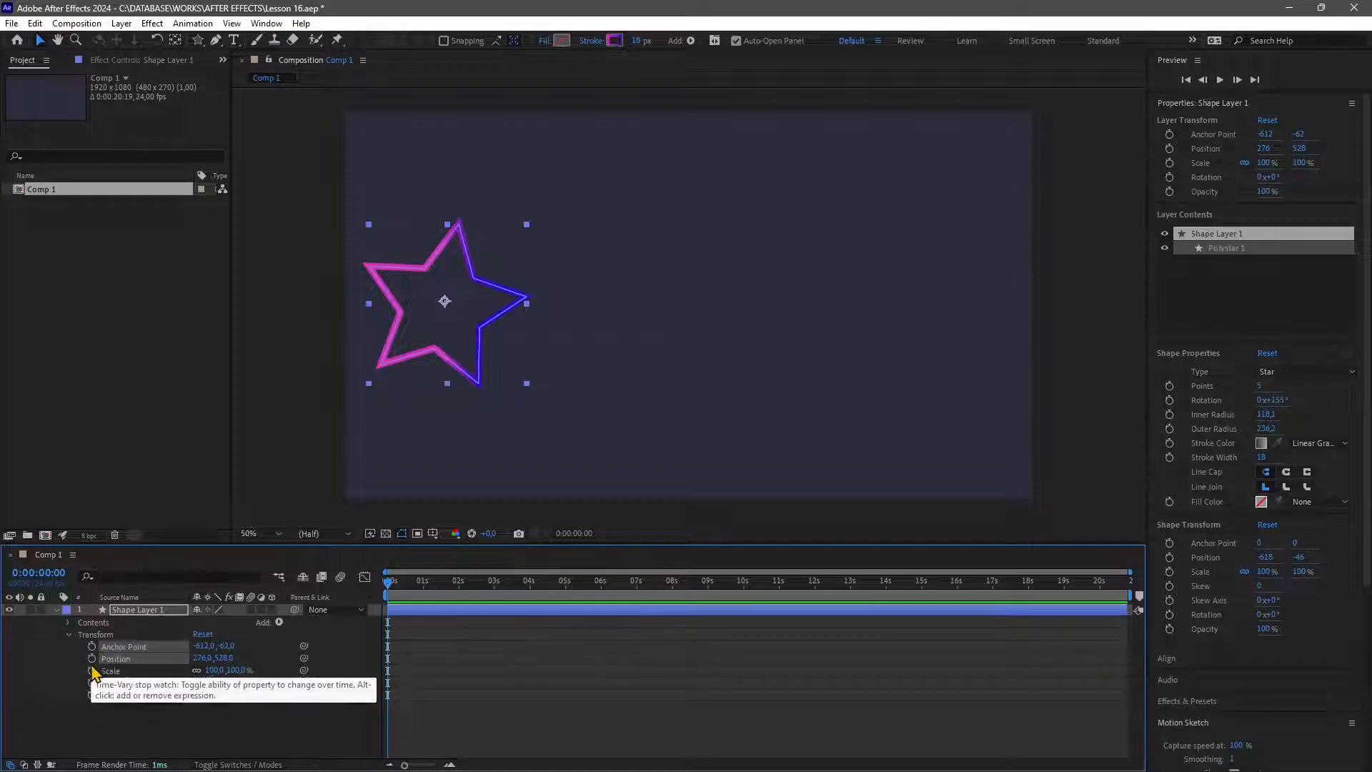
click(92, 659)
Step: Add a second Position keyframe at about 8 seconds by moving the star across to the composition's right side
drag(389, 584, 671, 611)
drag(465, 298, 936, 281)
drag(672, 592, 388, 585)
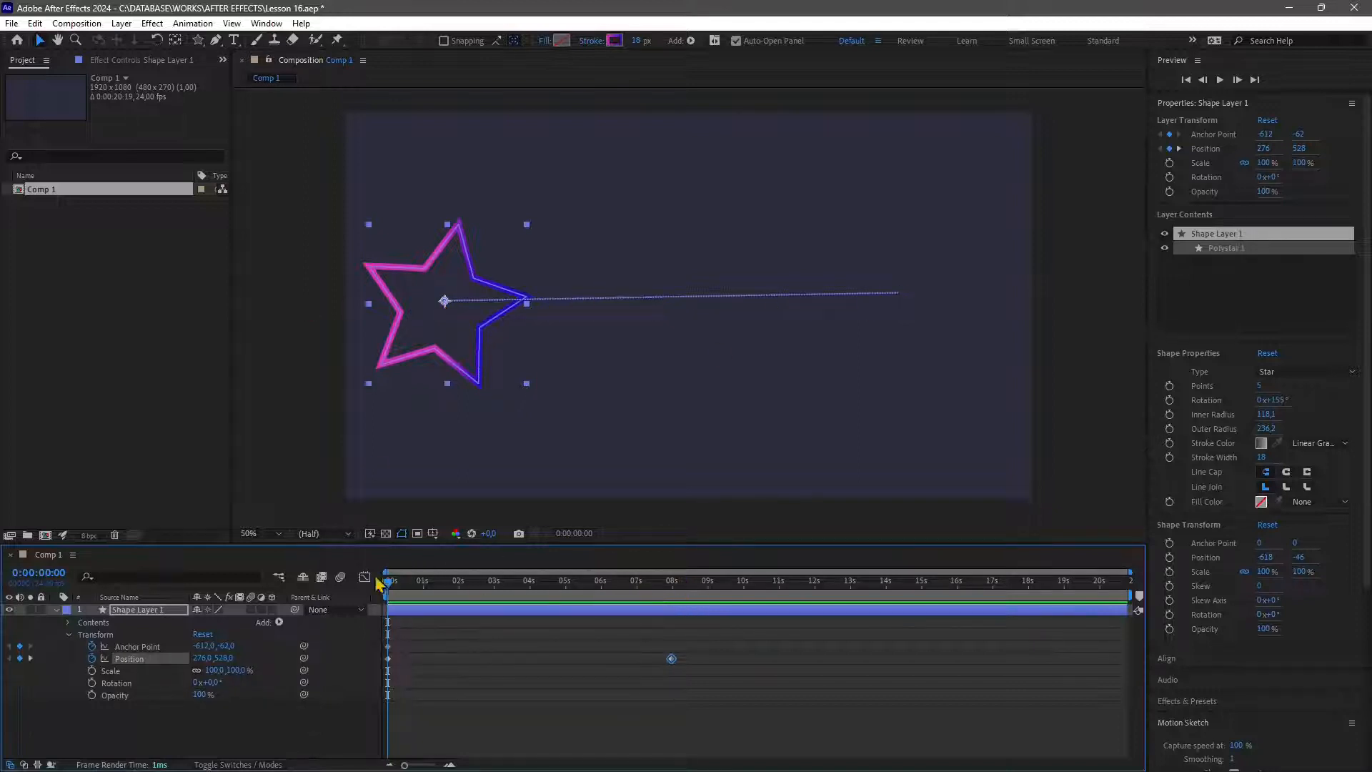
Step: Speed up the star's movement by shifting the second Position keyframe to just before 3 seconds, and preview it
drag(672, 659, 619, 590)
drag(626, 661, 572, 590)
drag(576, 666, 487, 668)
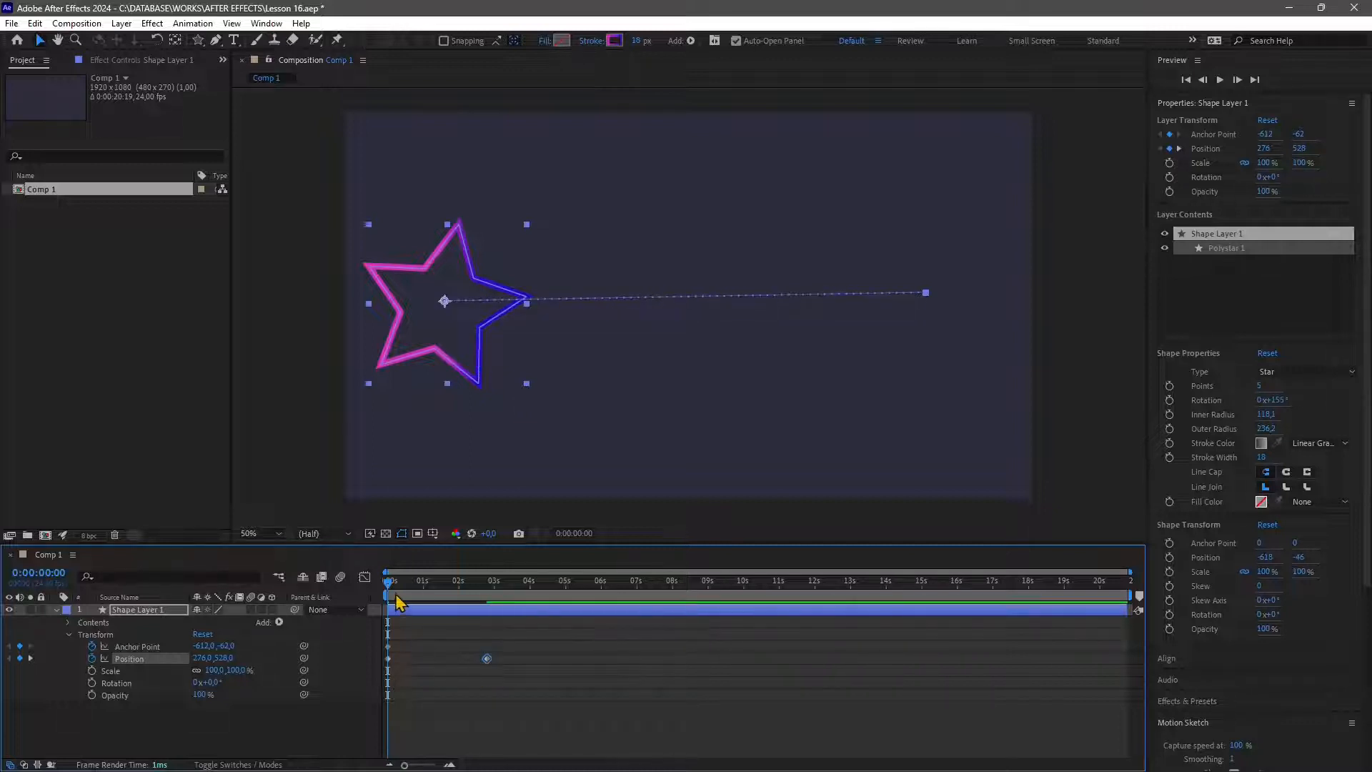
key(space)
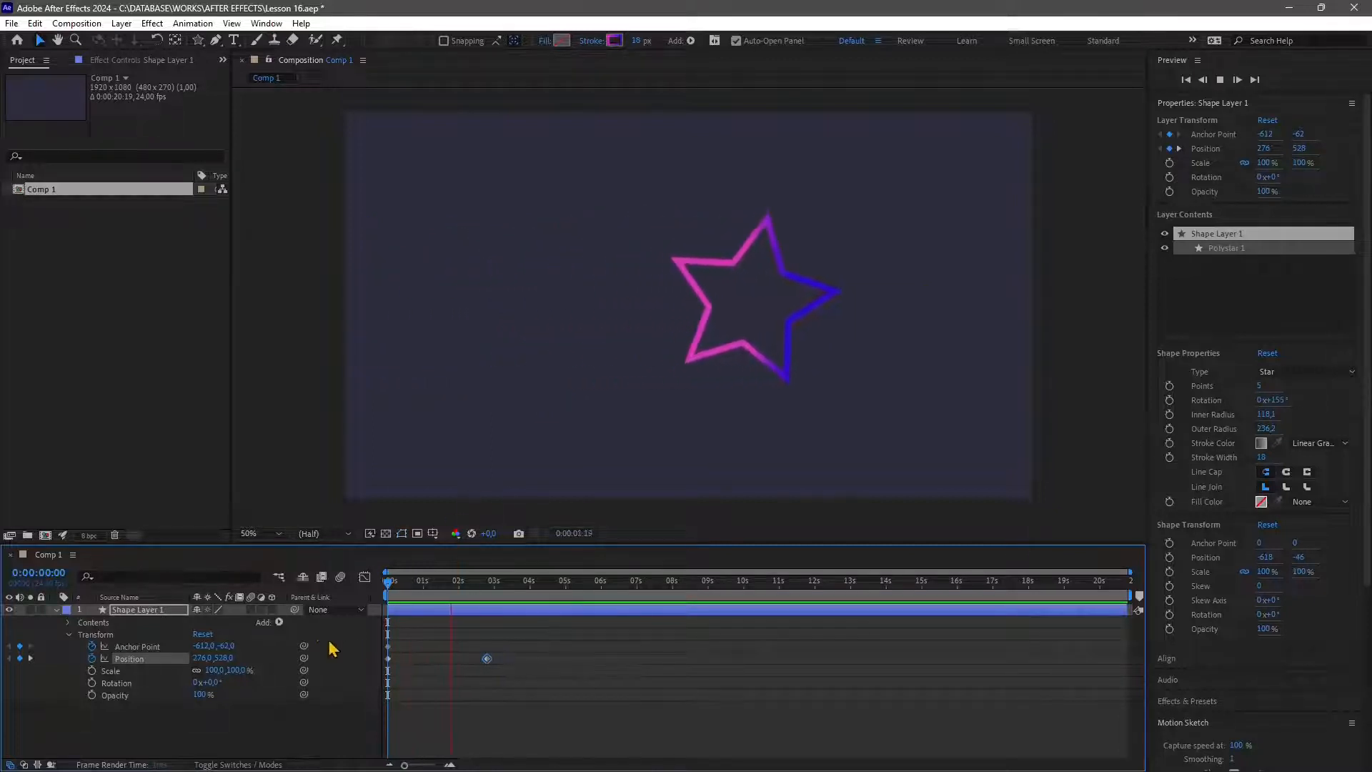
key(space)
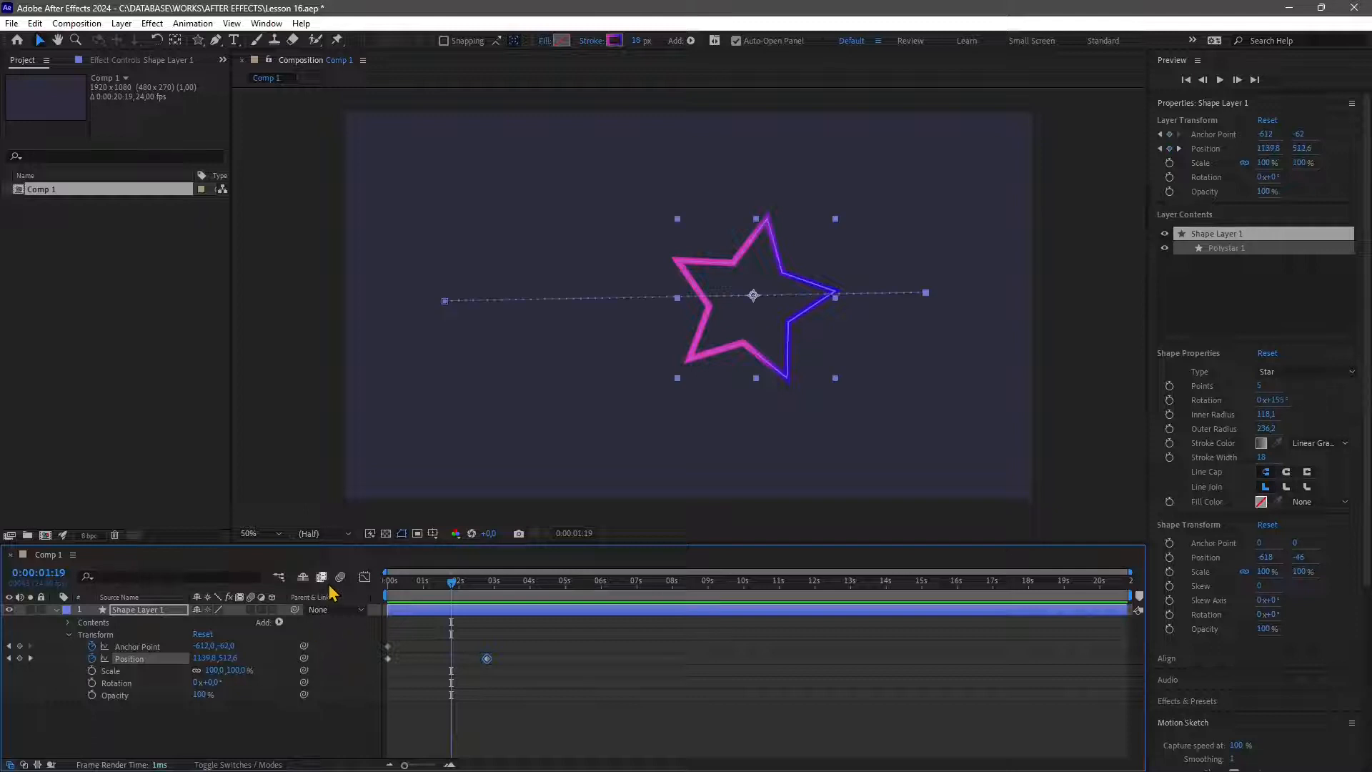
Step: Enable motion blur for the composition and Shape Layer 1, and preview the star's movement
click(60, 611)
click(253, 616)
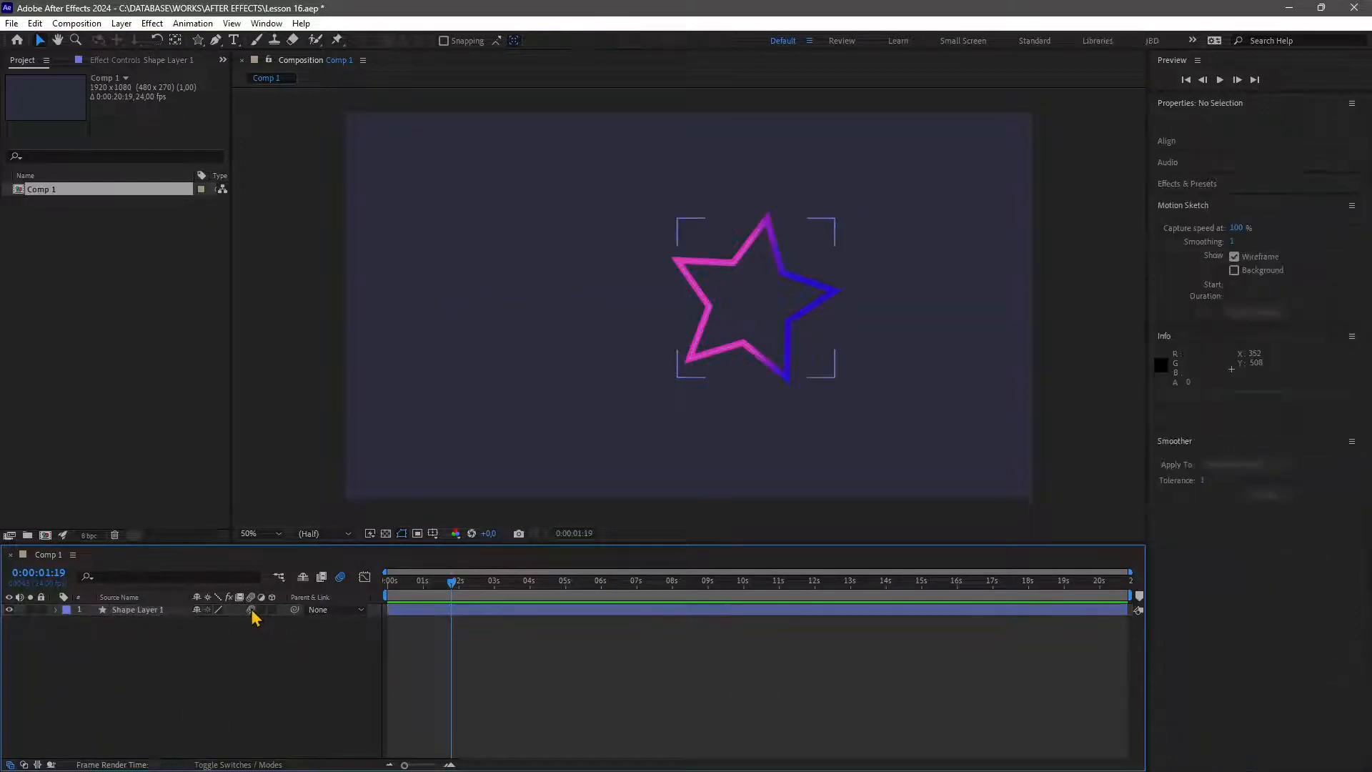
key(space)
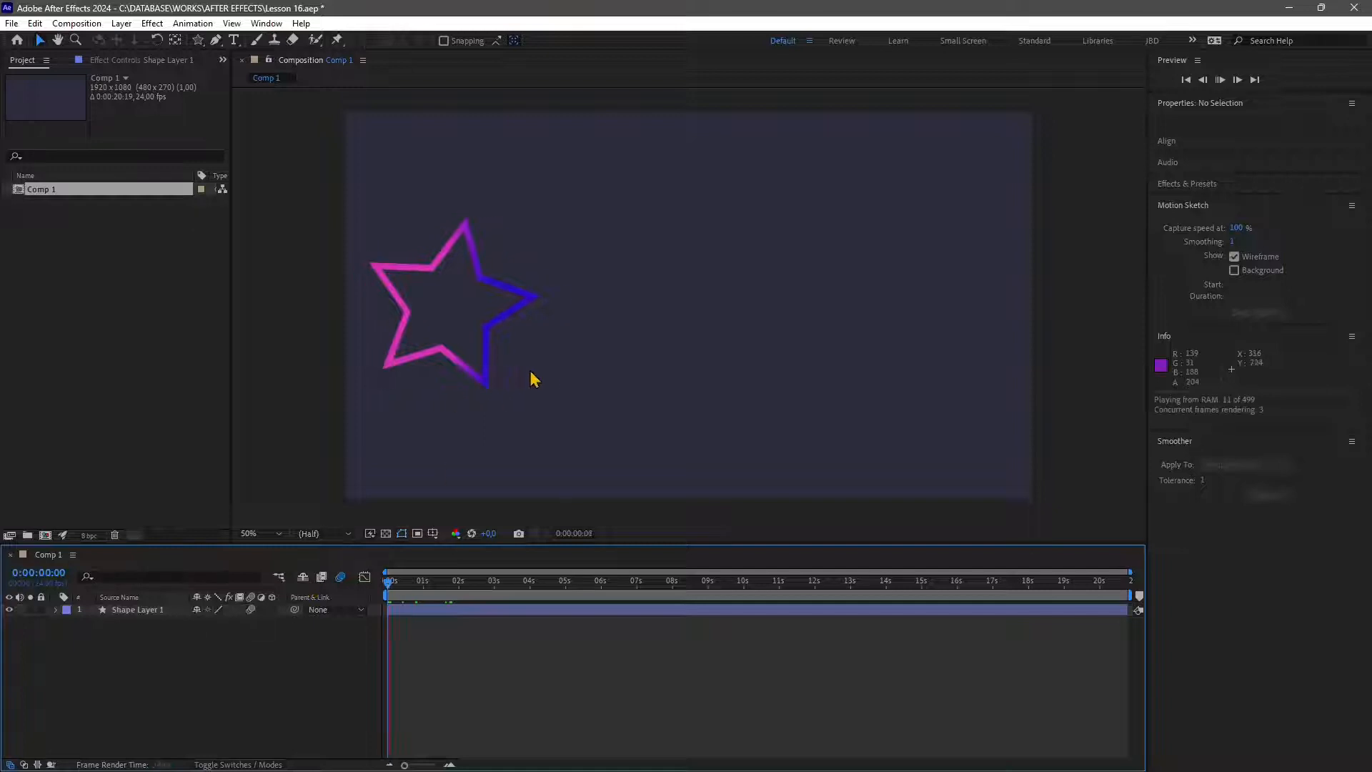
key(space)
Step: Move the second Position keyframe to about 0:00:01:17 and preview the star's motion from the first frame
click(138, 610)
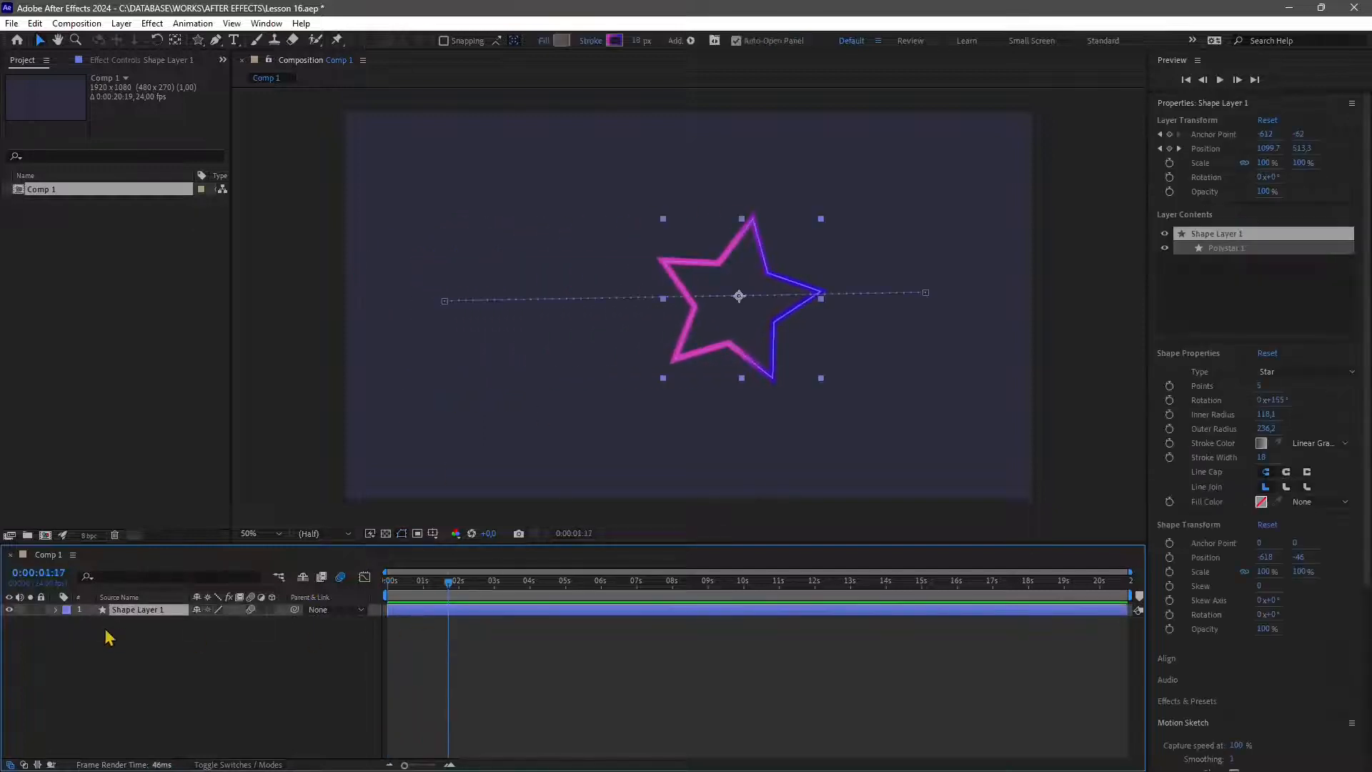
click(56, 610)
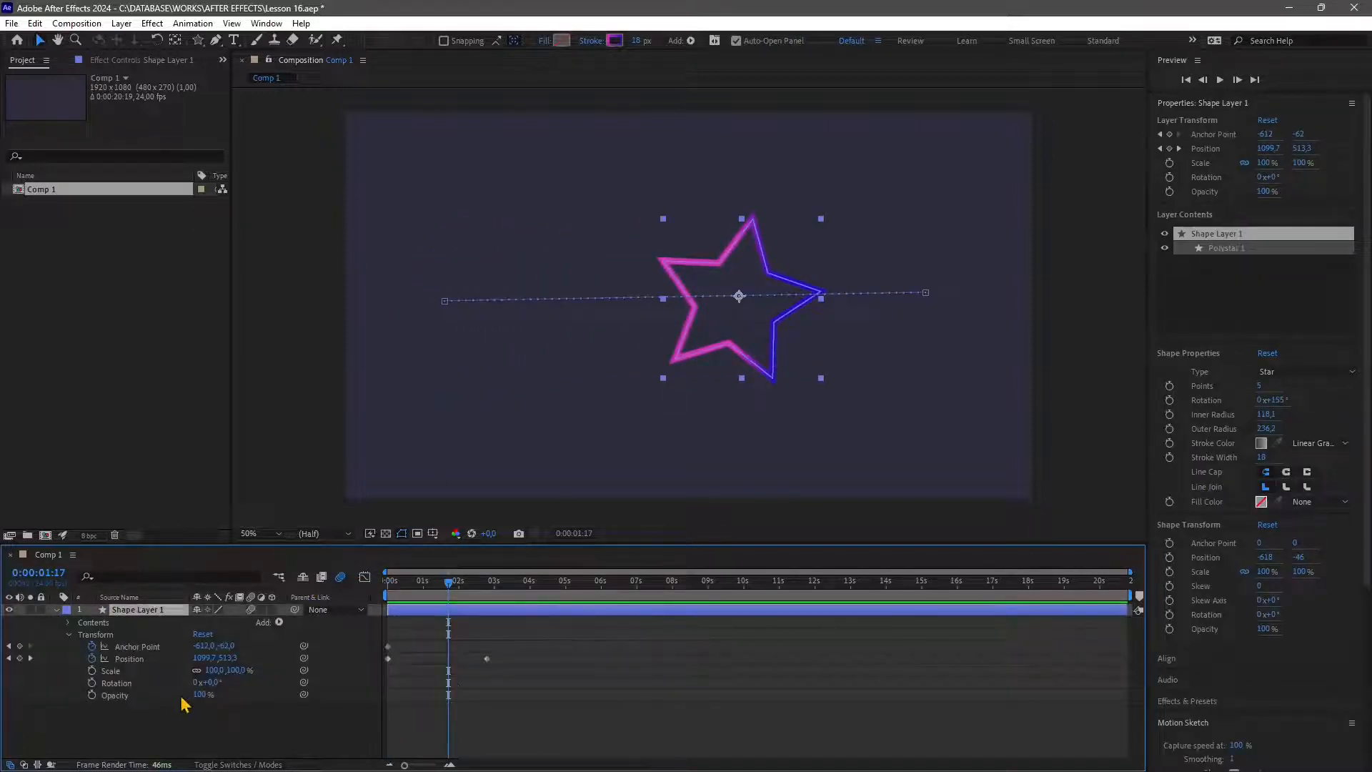
drag(487, 658, 449, 659)
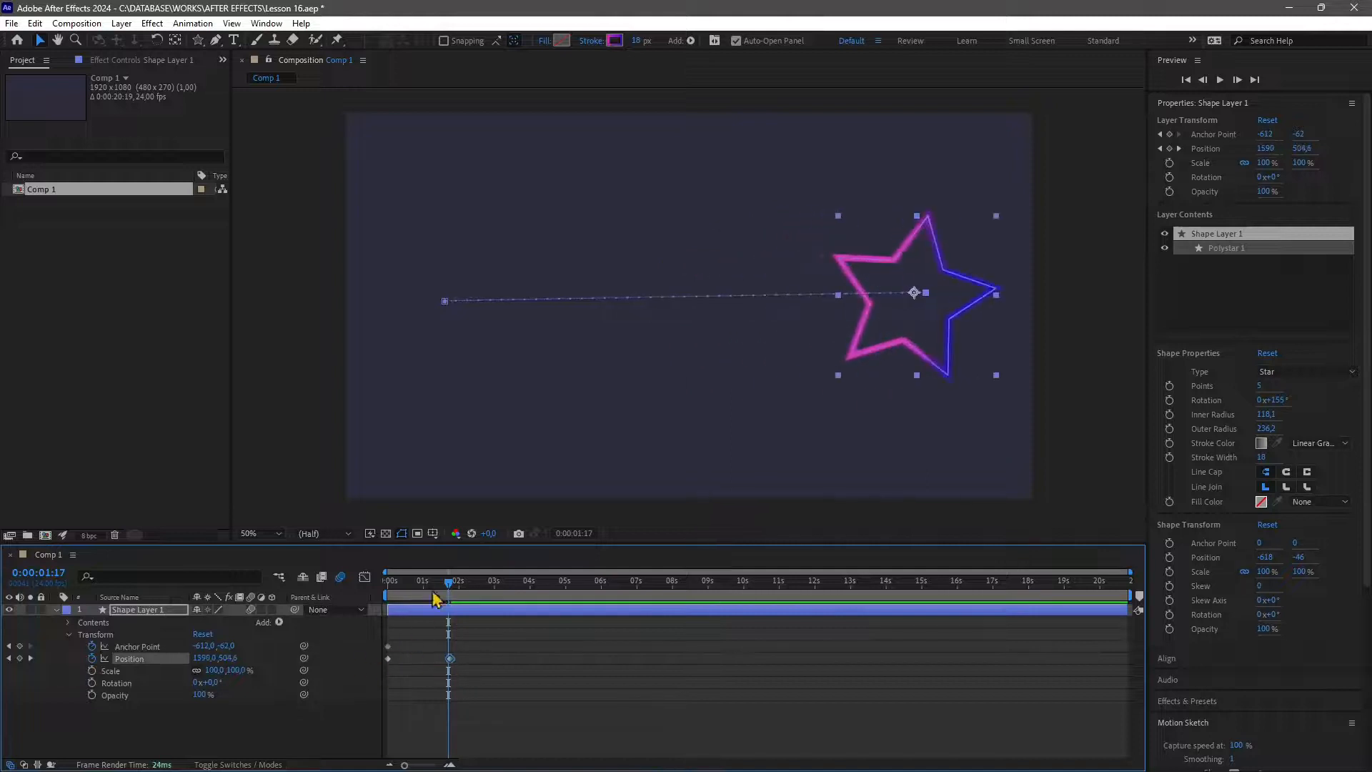
key(Home)
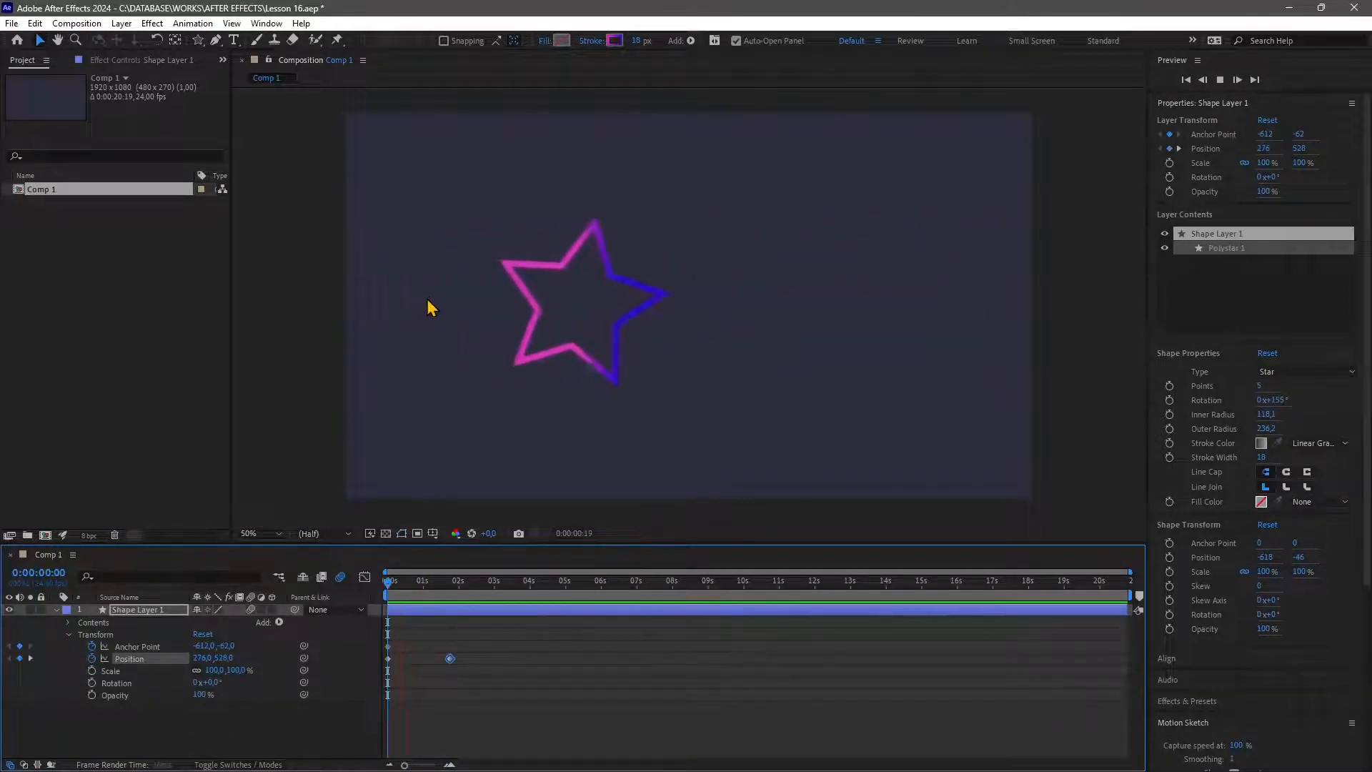
key(space)
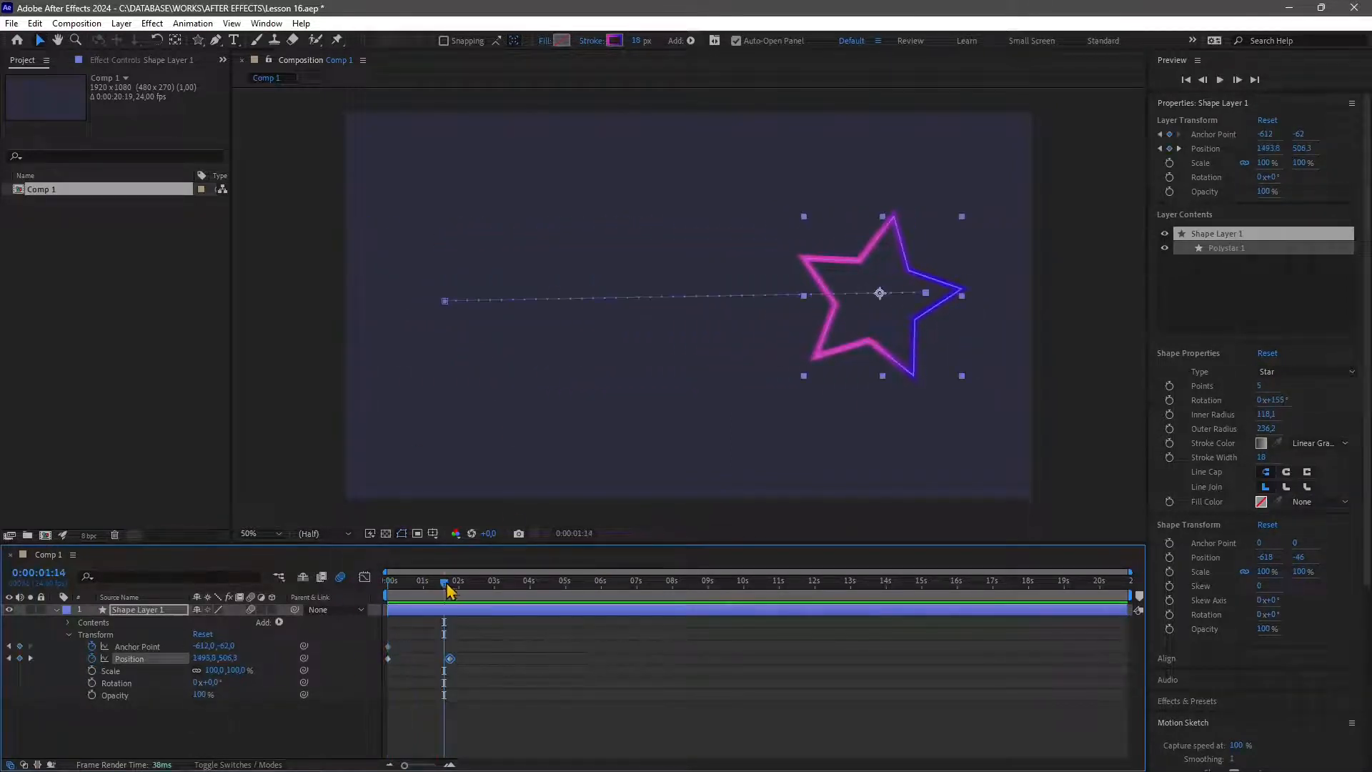
drag(443, 582, 338, 629)
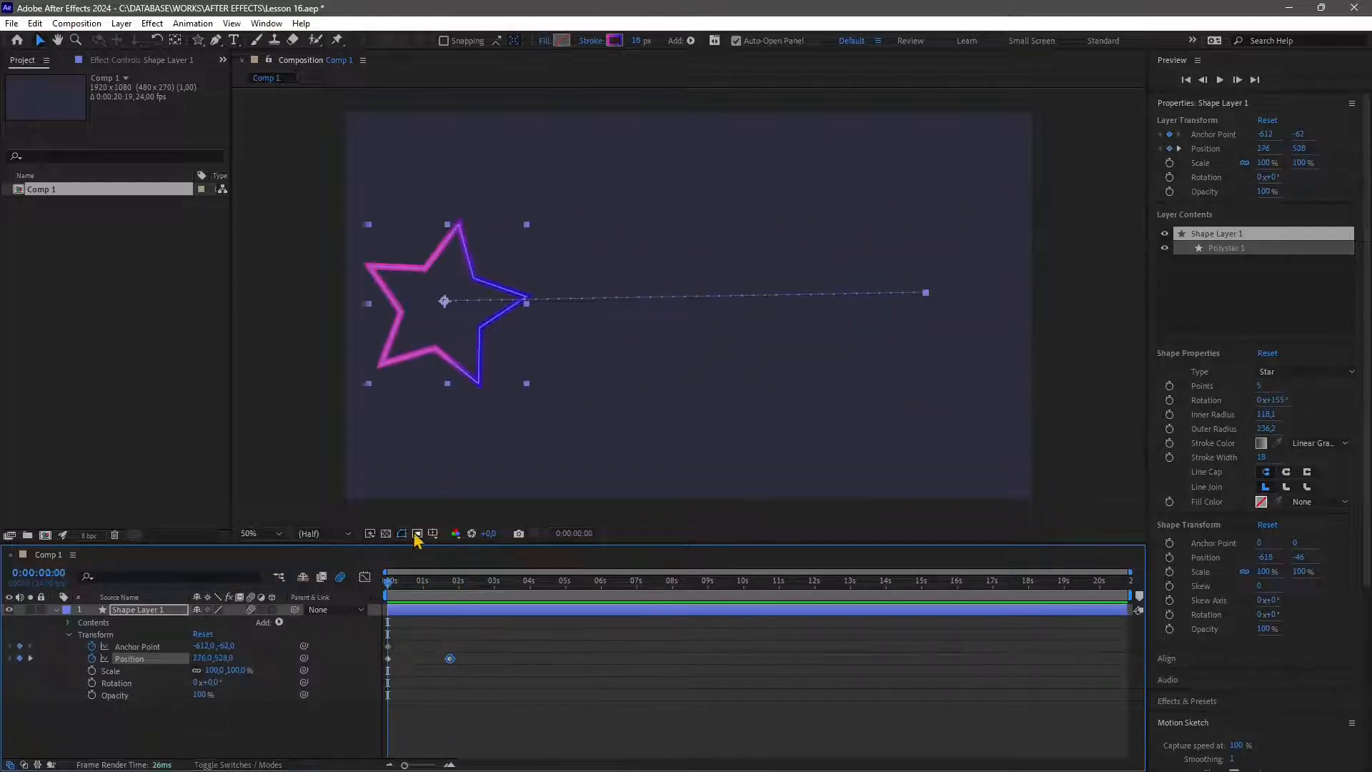
key(space)
key(space)
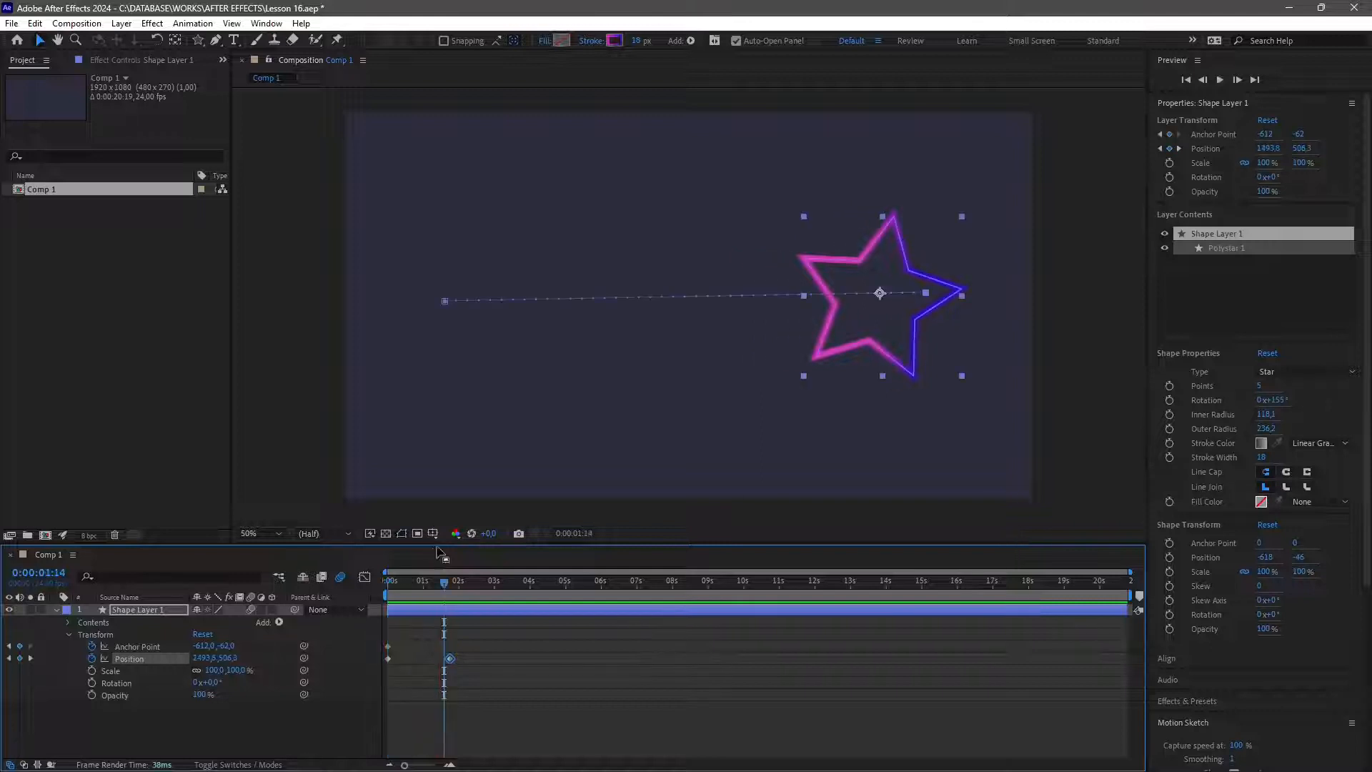
drag(444, 604, 366, 613)
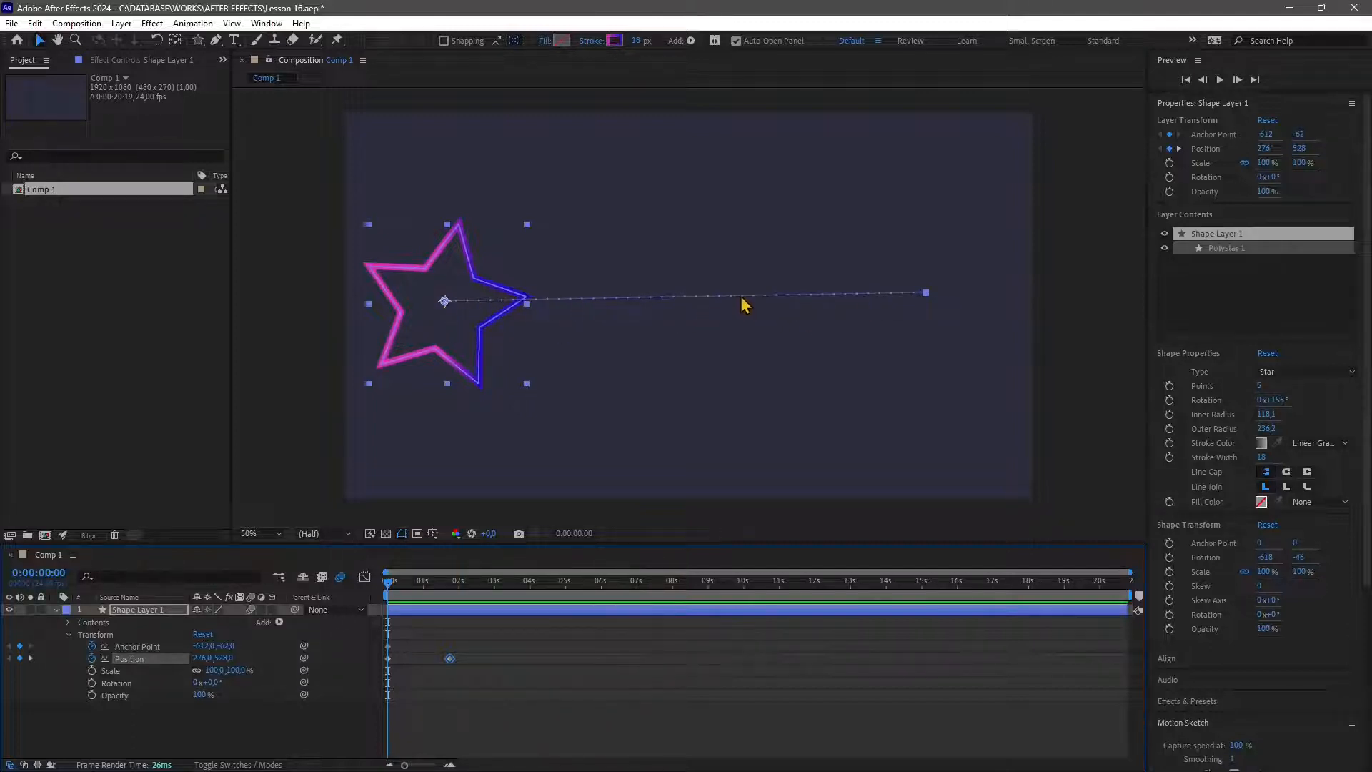
Step: Make the motion path diagonal by raising its end point toward the upper right and moving the star's start position to 228, 712
drag(927, 293, 981, 213)
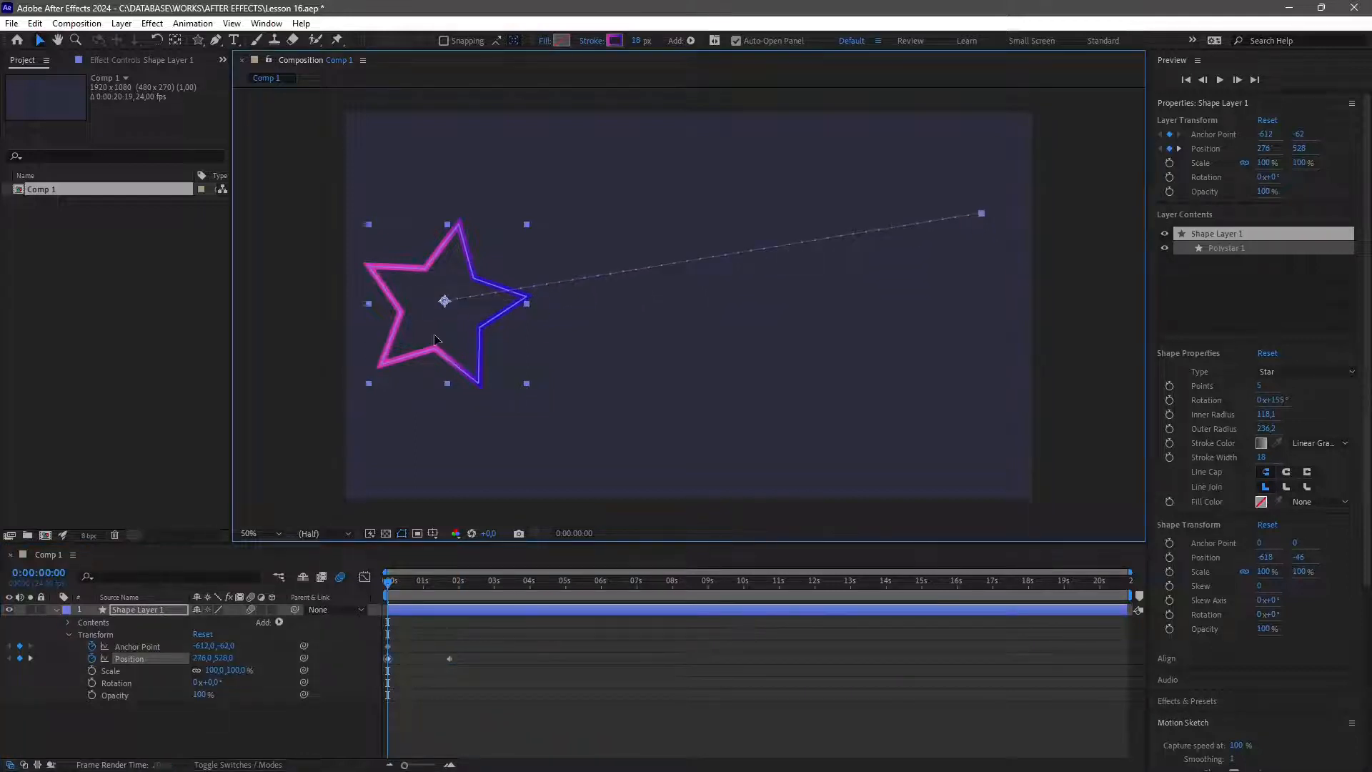
drag(391, 357, 374, 423)
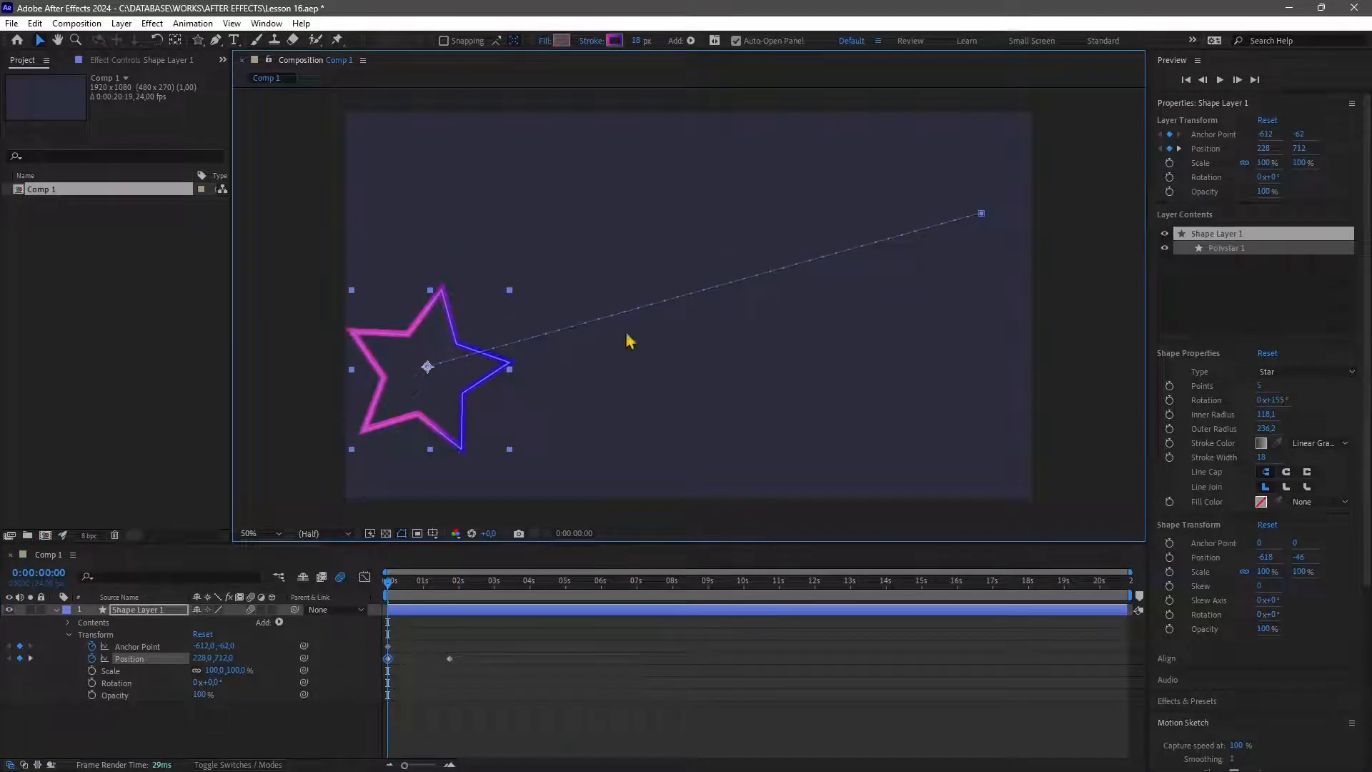
drag(392, 596, 423, 596)
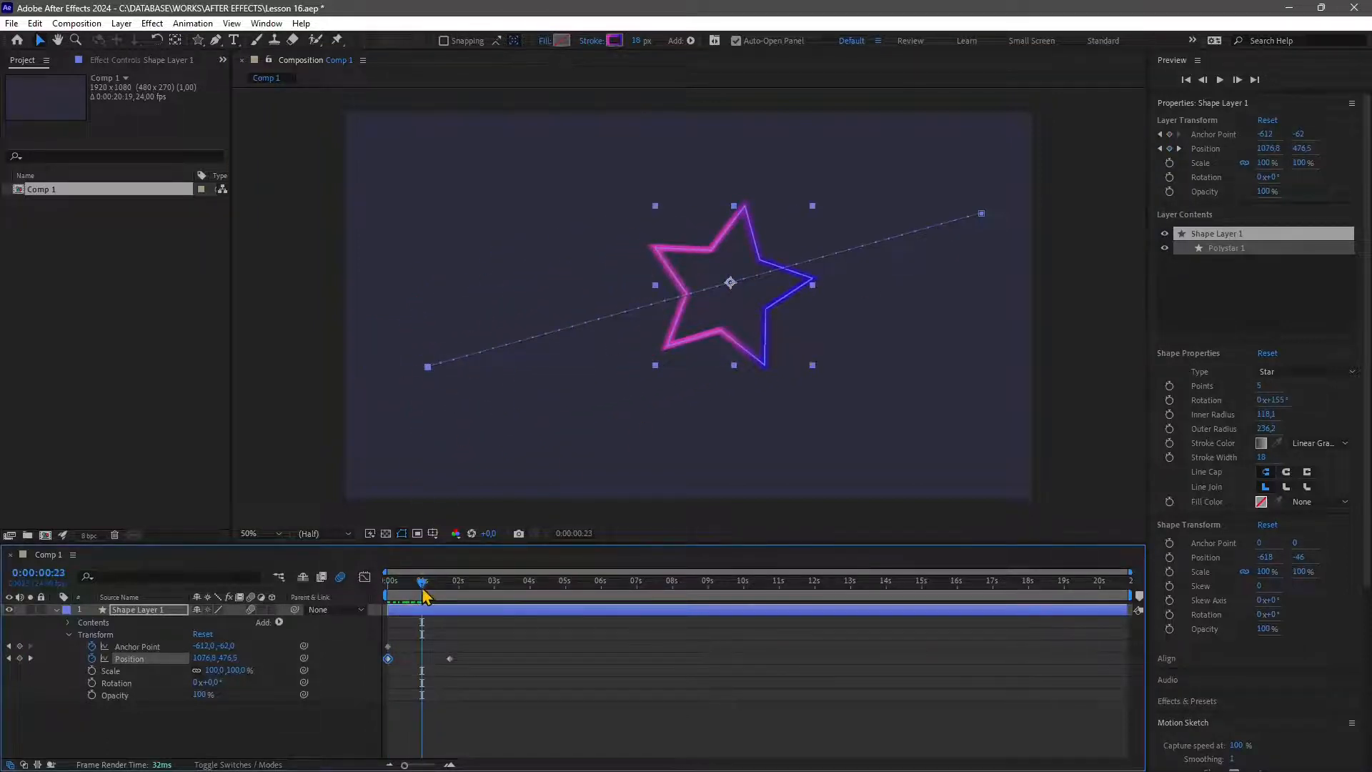
drag(423, 597, 388, 597)
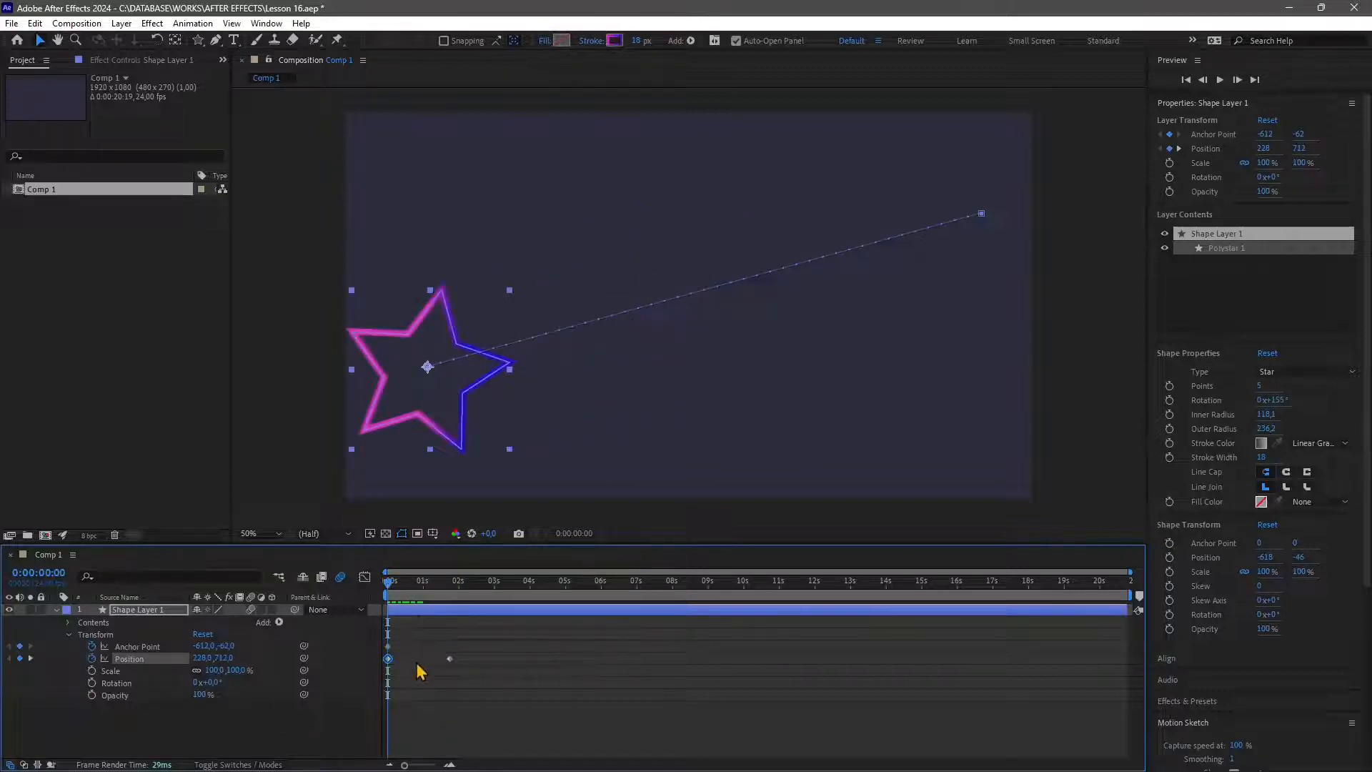
Step: Add a point midway along the star's motion path with the Pen tool and raise it near the composition's upper edge
click(215, 39)
click(281, 56)
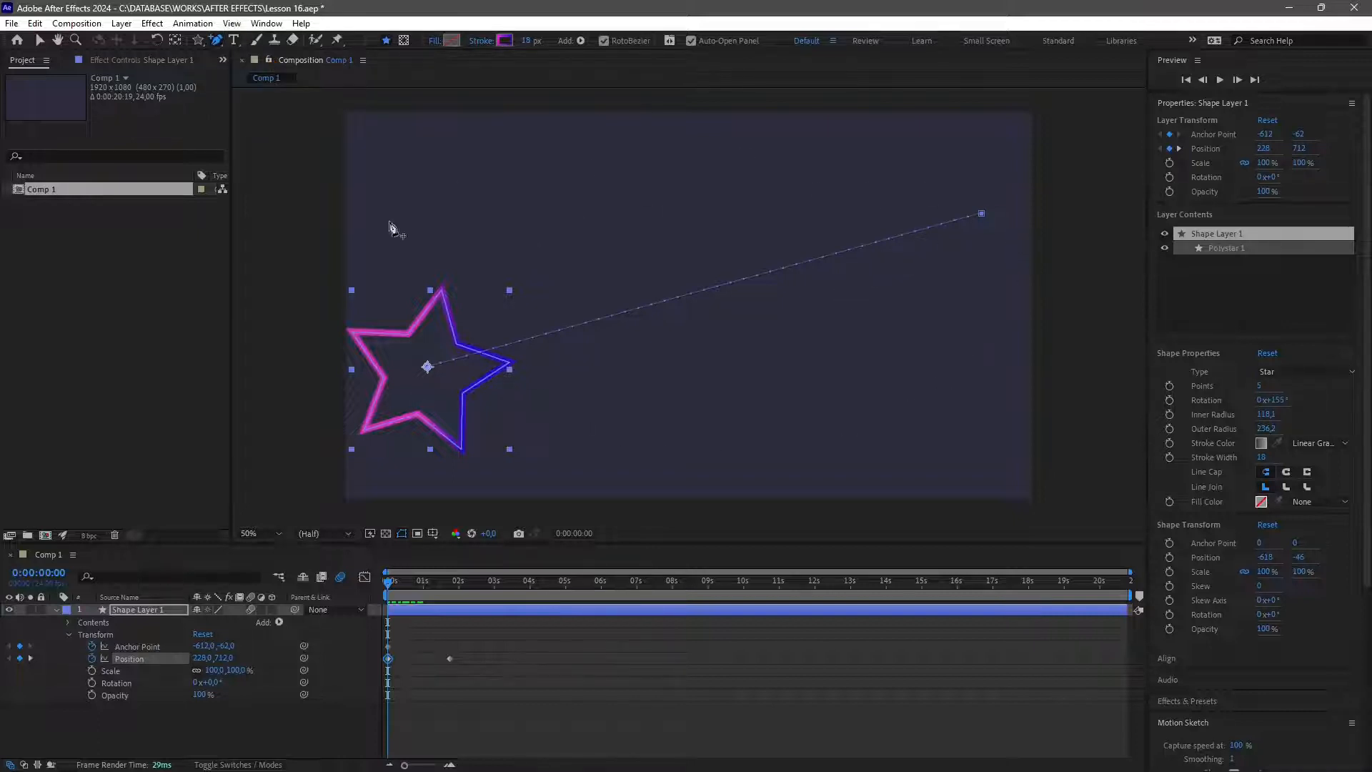
click(689, 295)
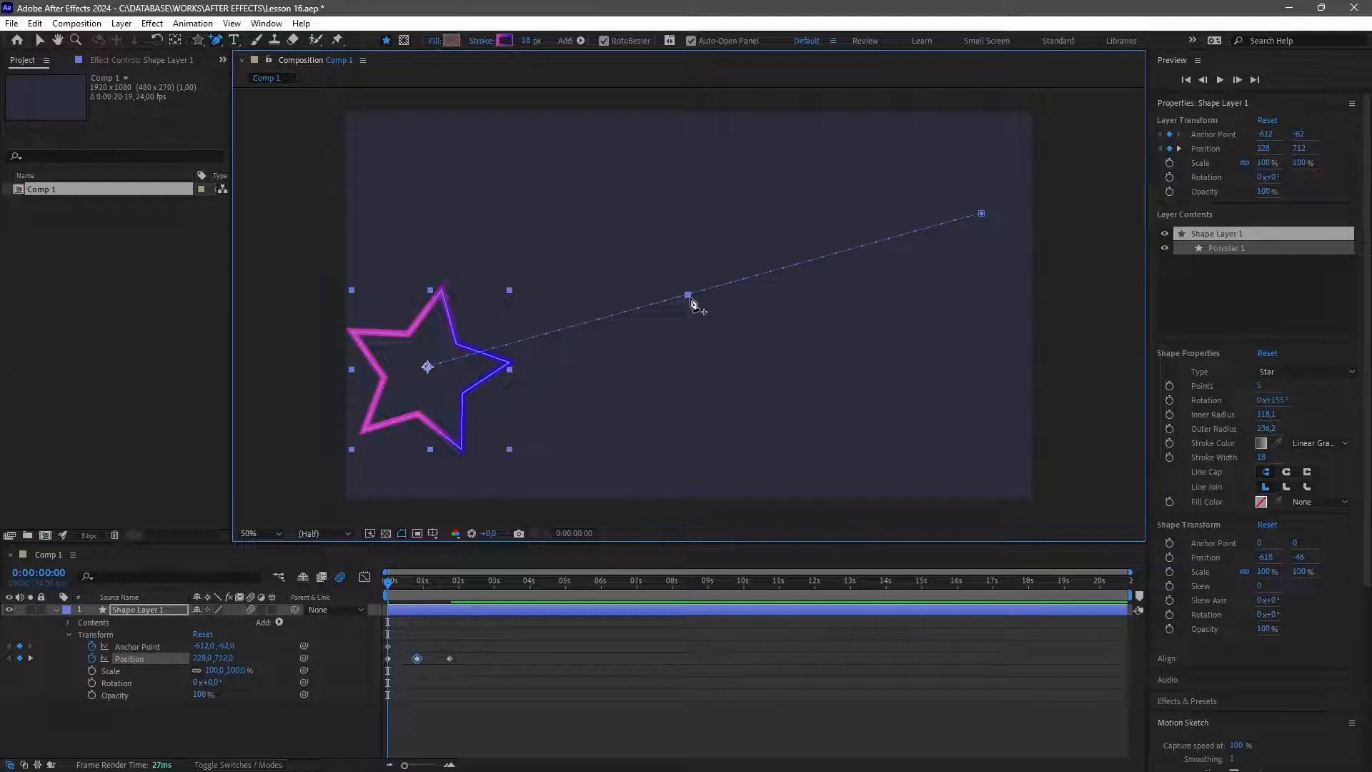
click(40, 41)
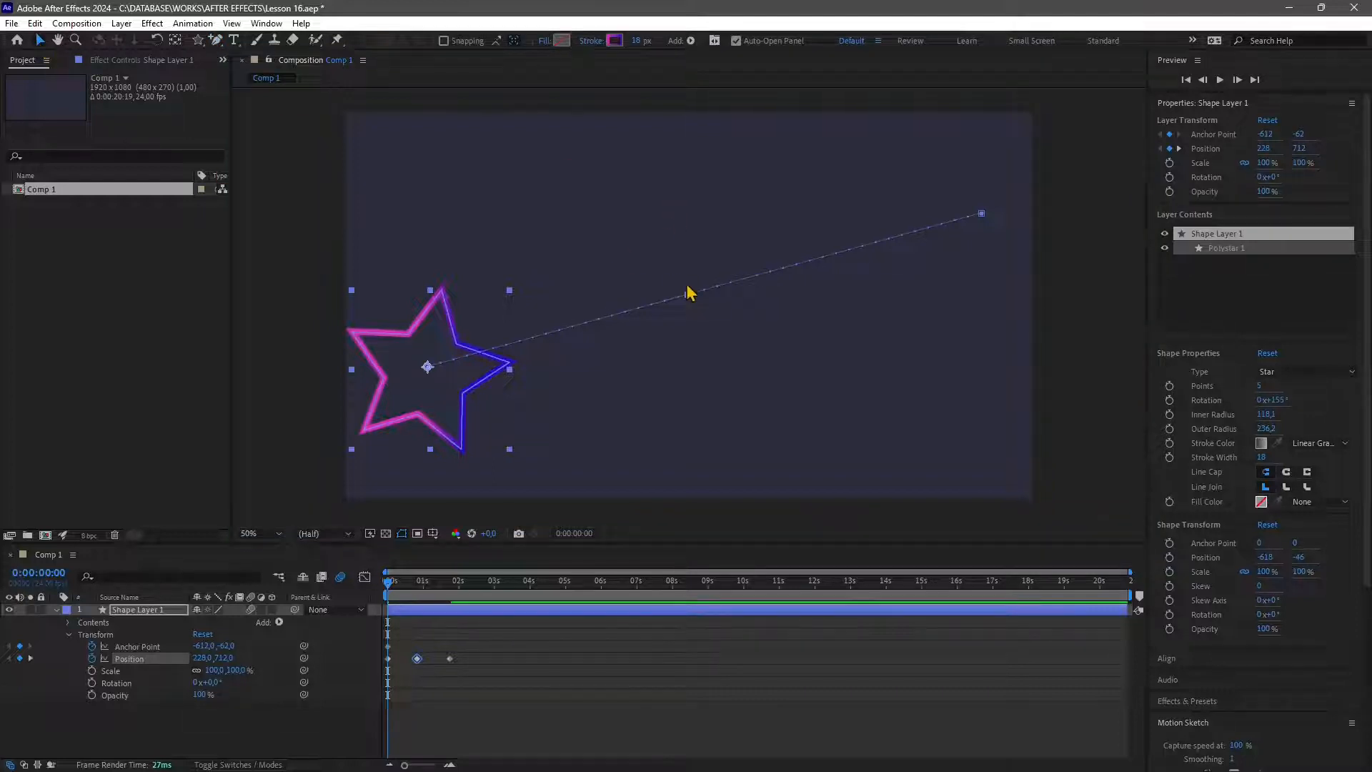
drag(688, 295, 667, 174)
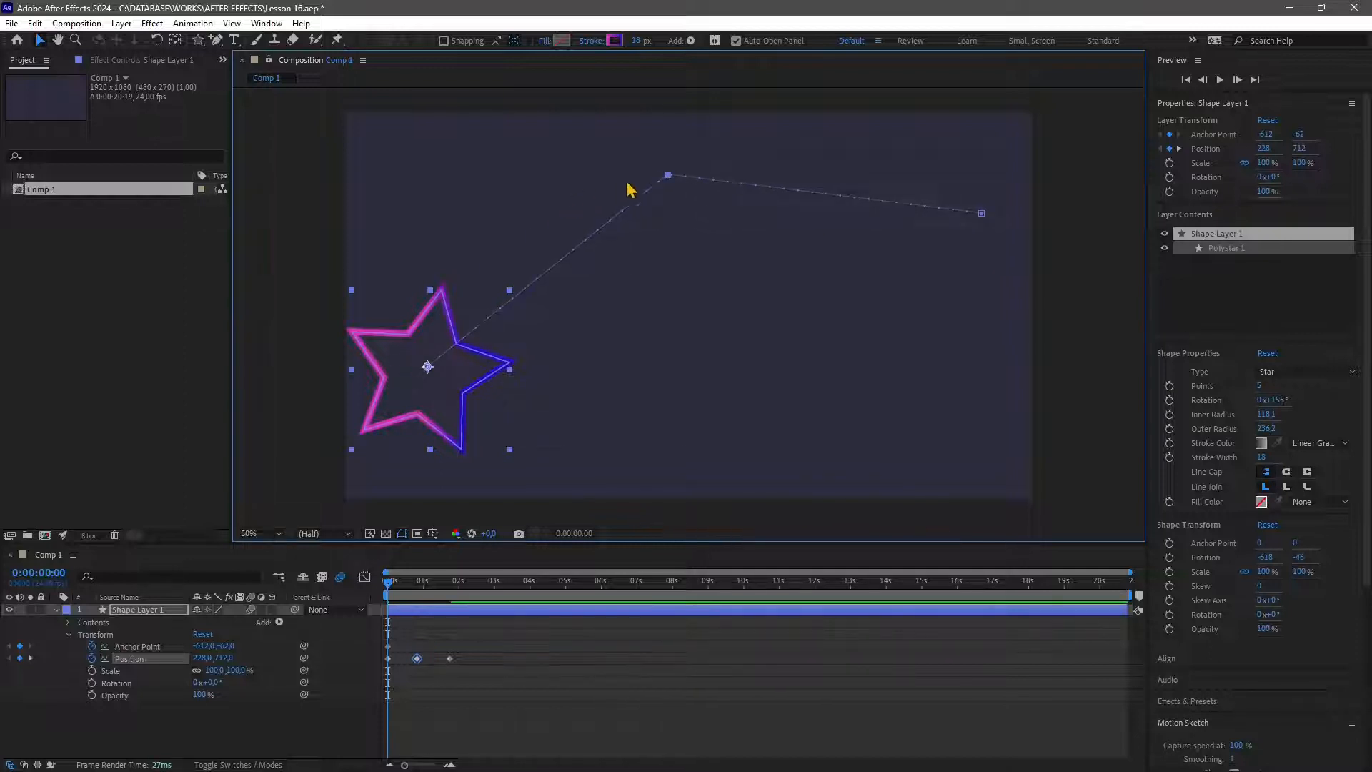
key(space)
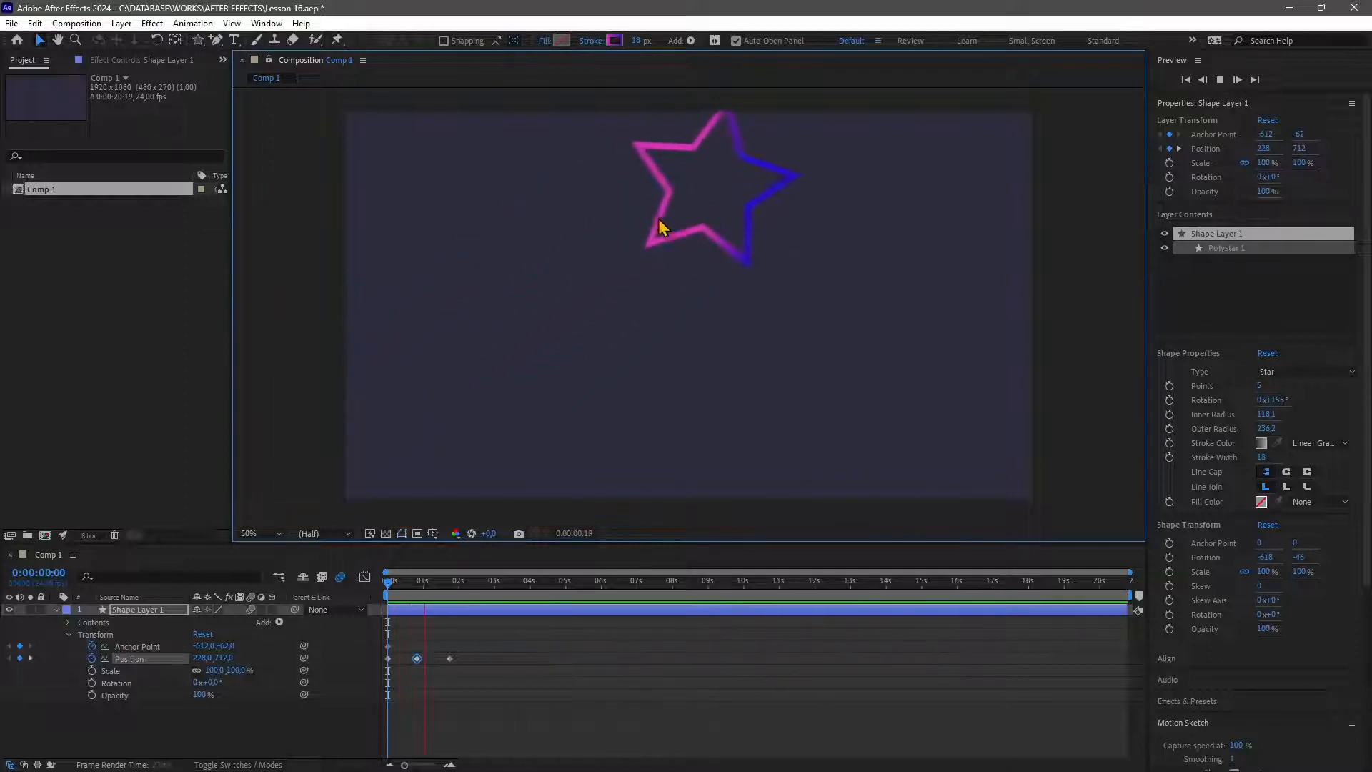
key(space)
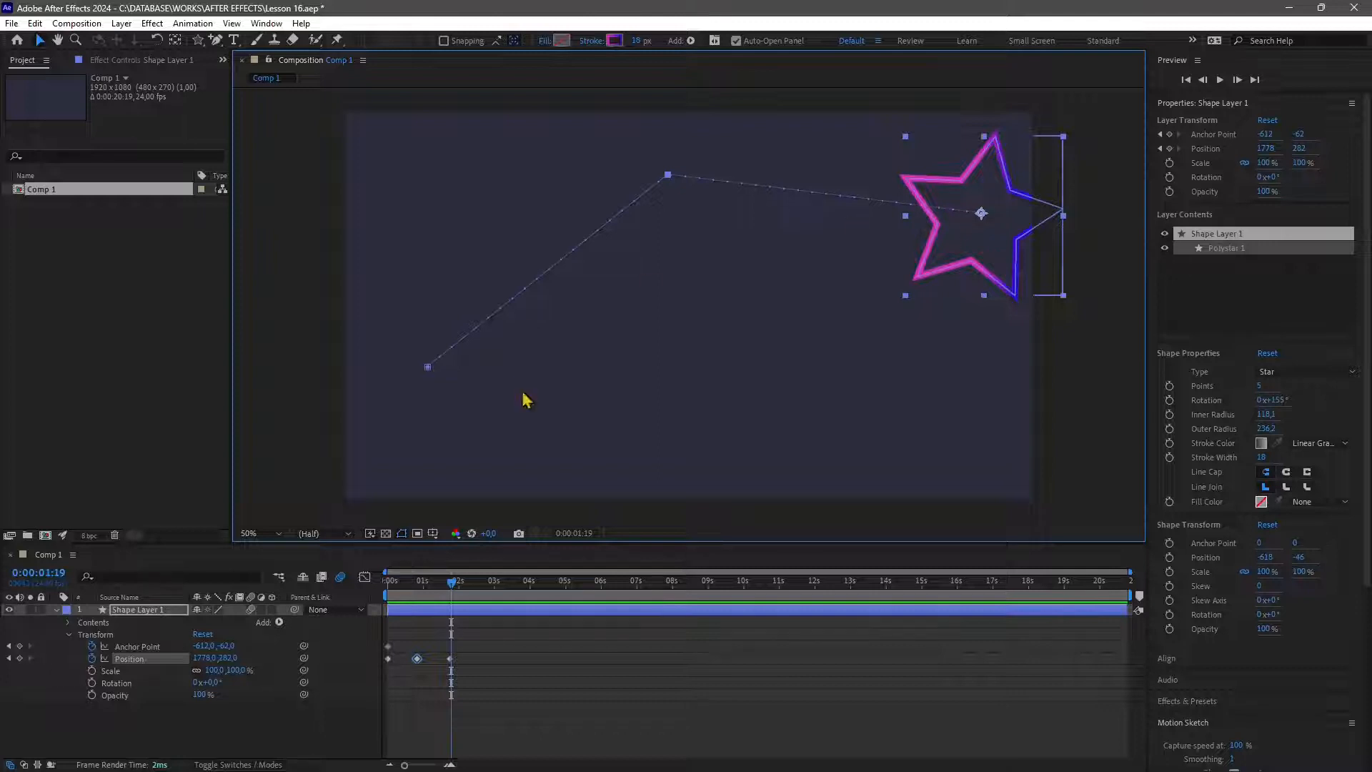
drag(451, 580, 368, 602)
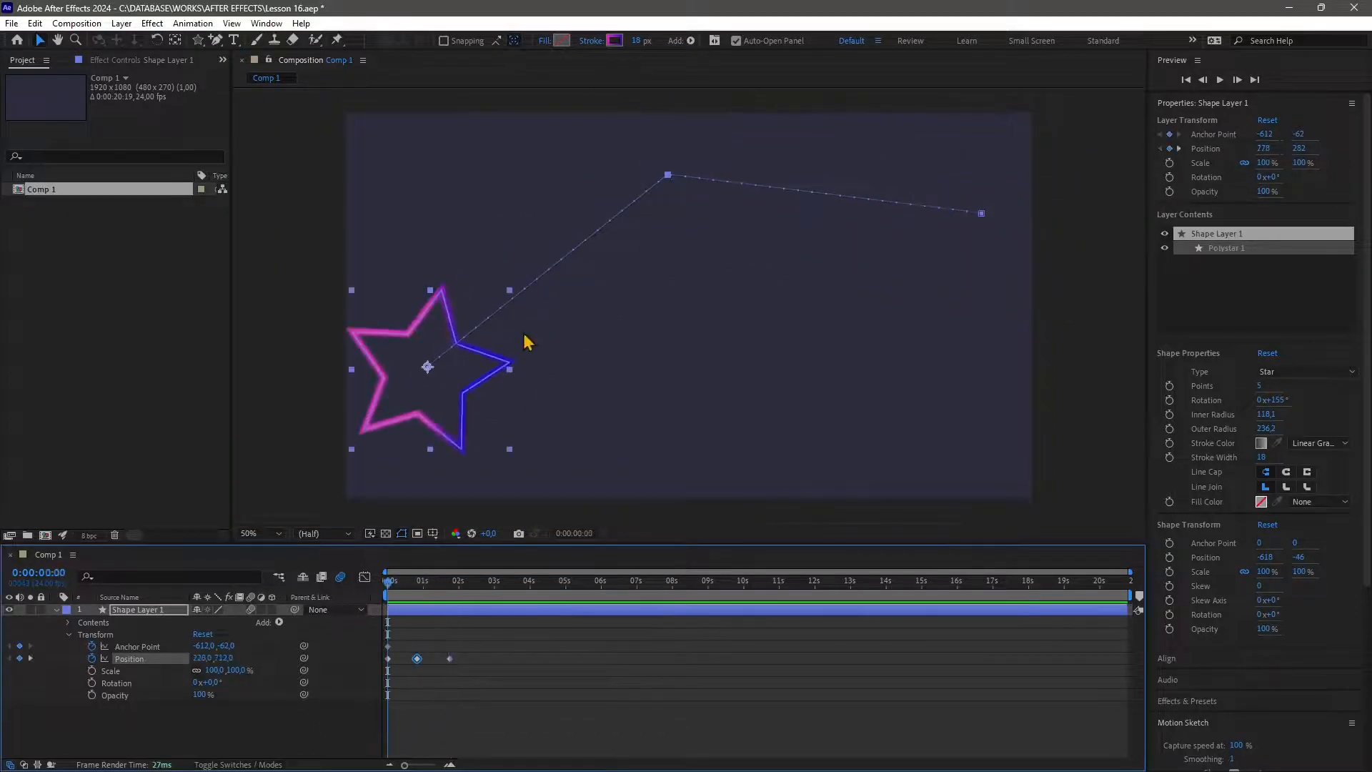
Step: Lower the motion path's middle point to about the height of the end point and preview the star's movement
drag(667, 175, 648, 219)
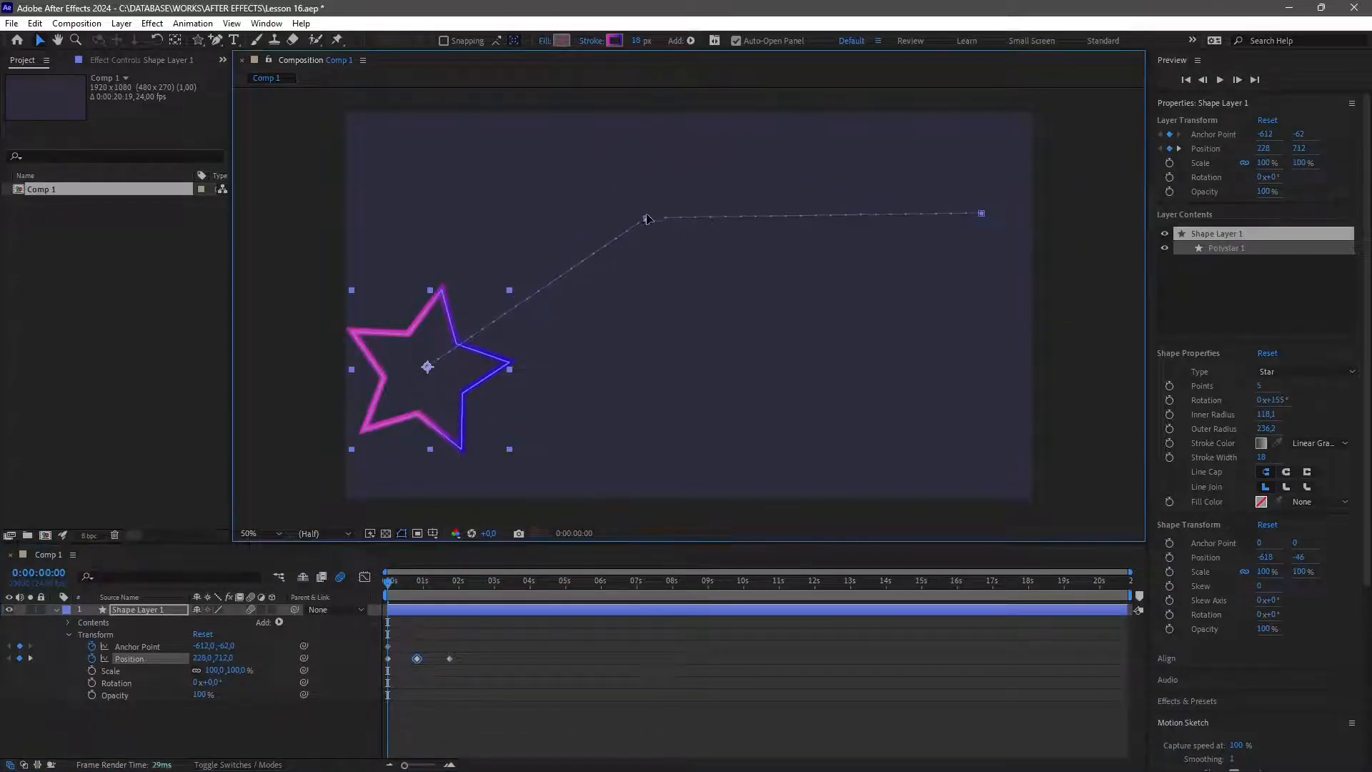
key(space)
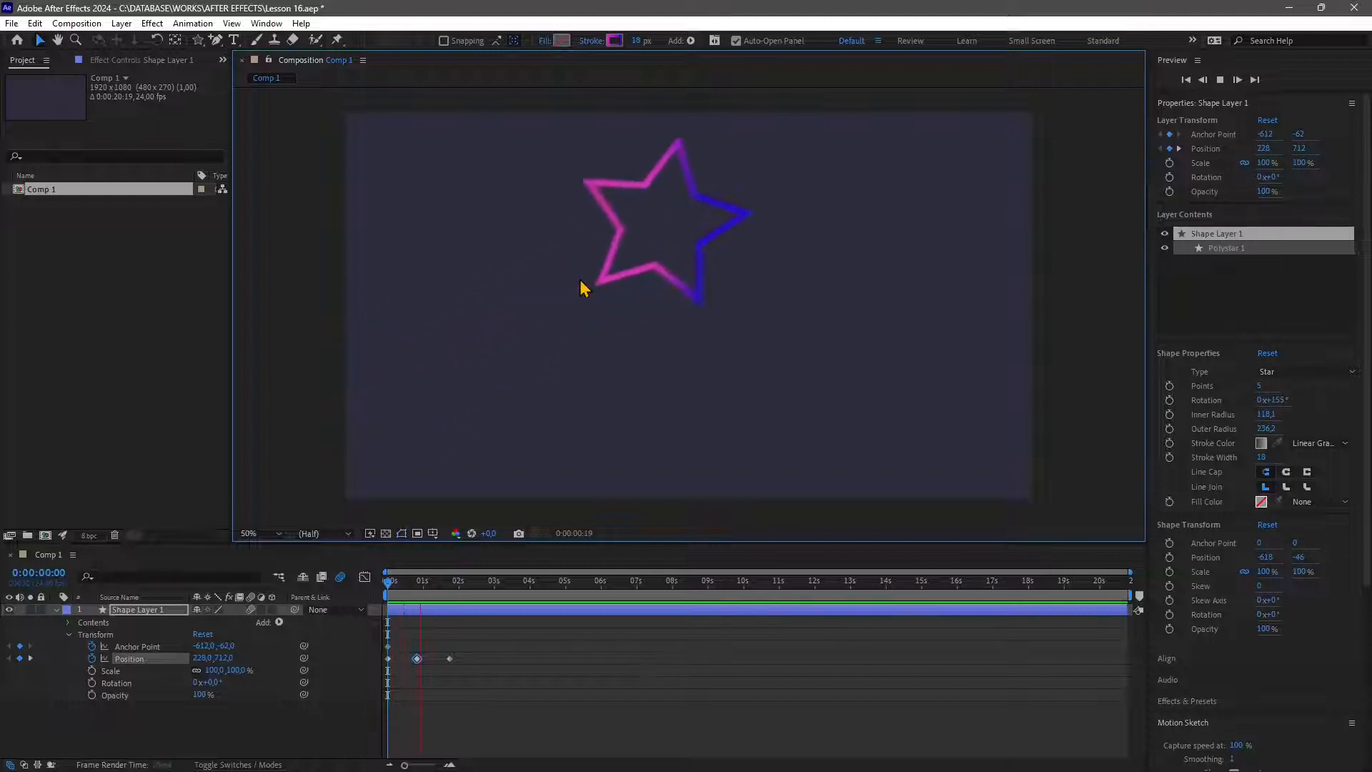
key(space)
drag(446, 586, 381, 586)
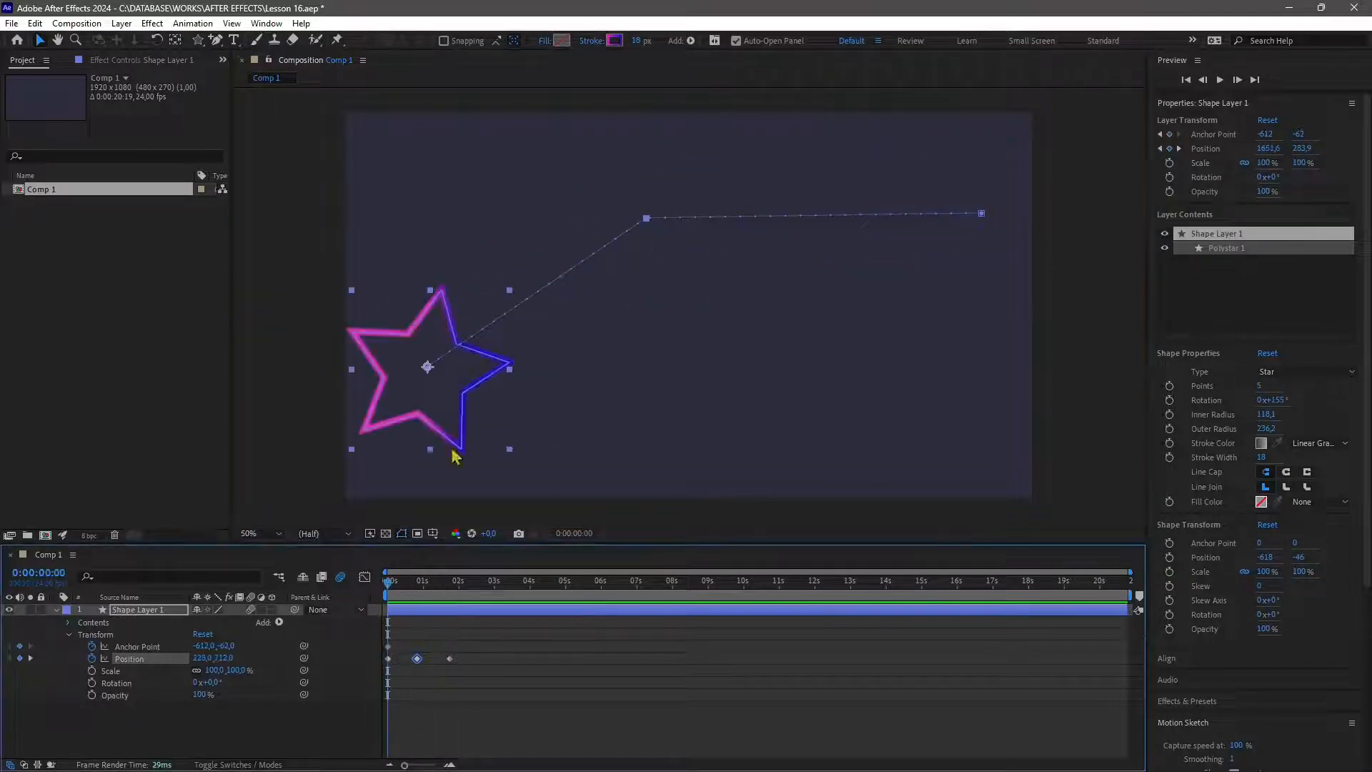
click(649, 223)
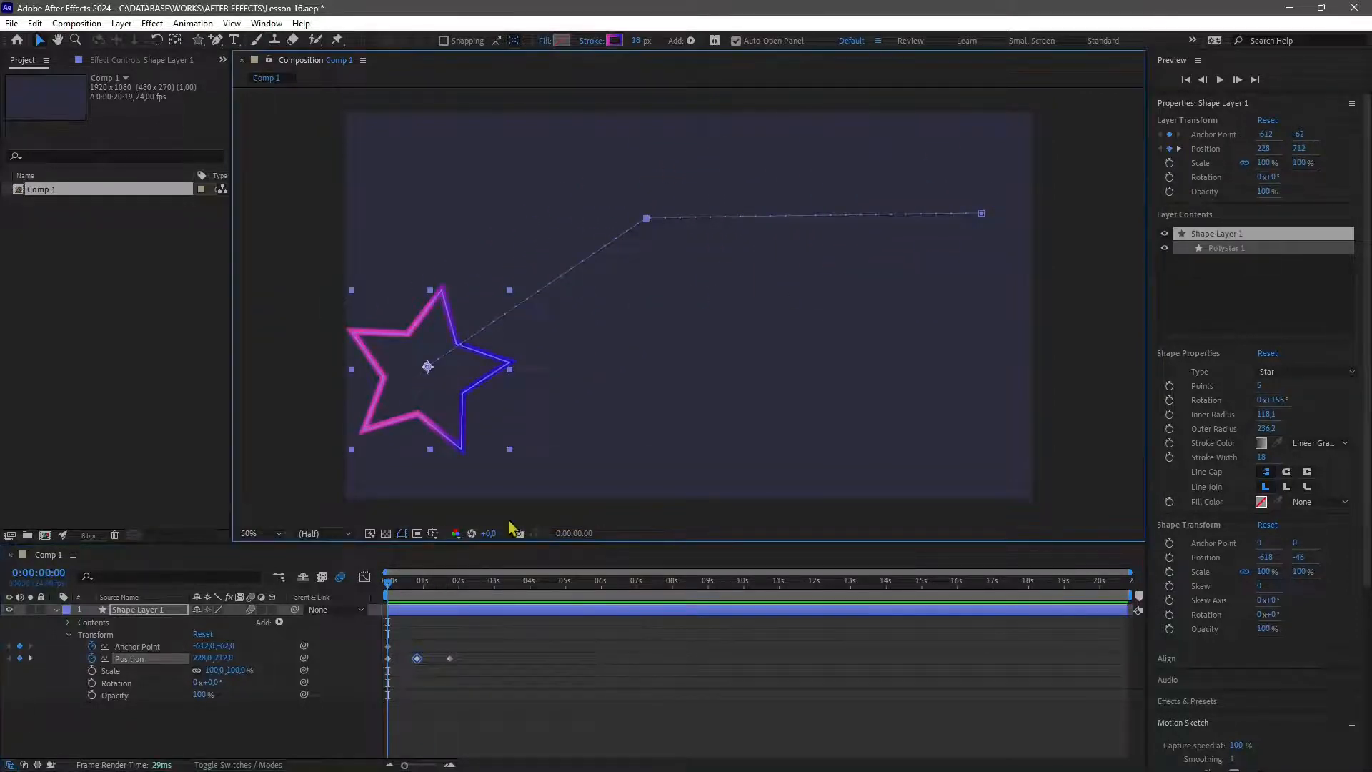
Step: Remove the star layer's Anchor Point keyframe by disabling that property's animation
drag(470, 661, 389, 652)
click(387, 646)
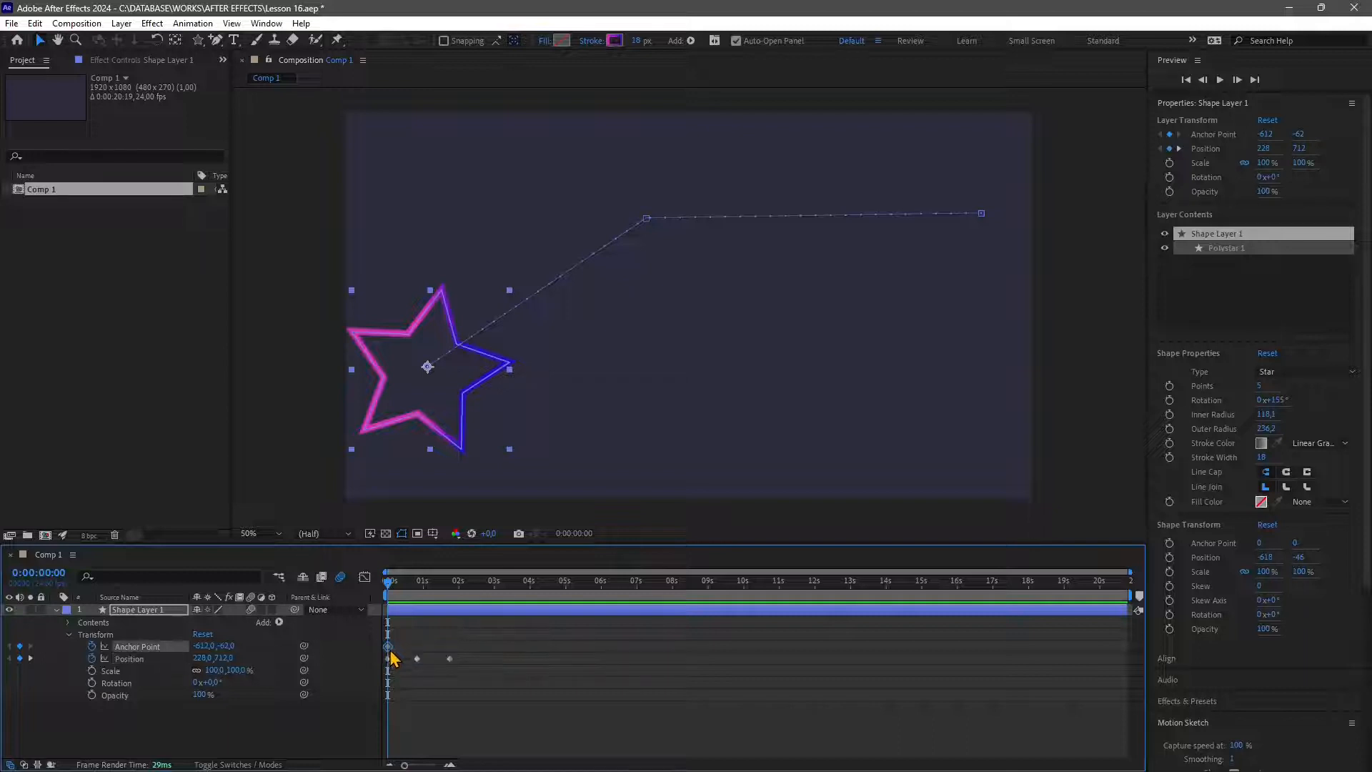
click(91, 646)
click(126, 658)
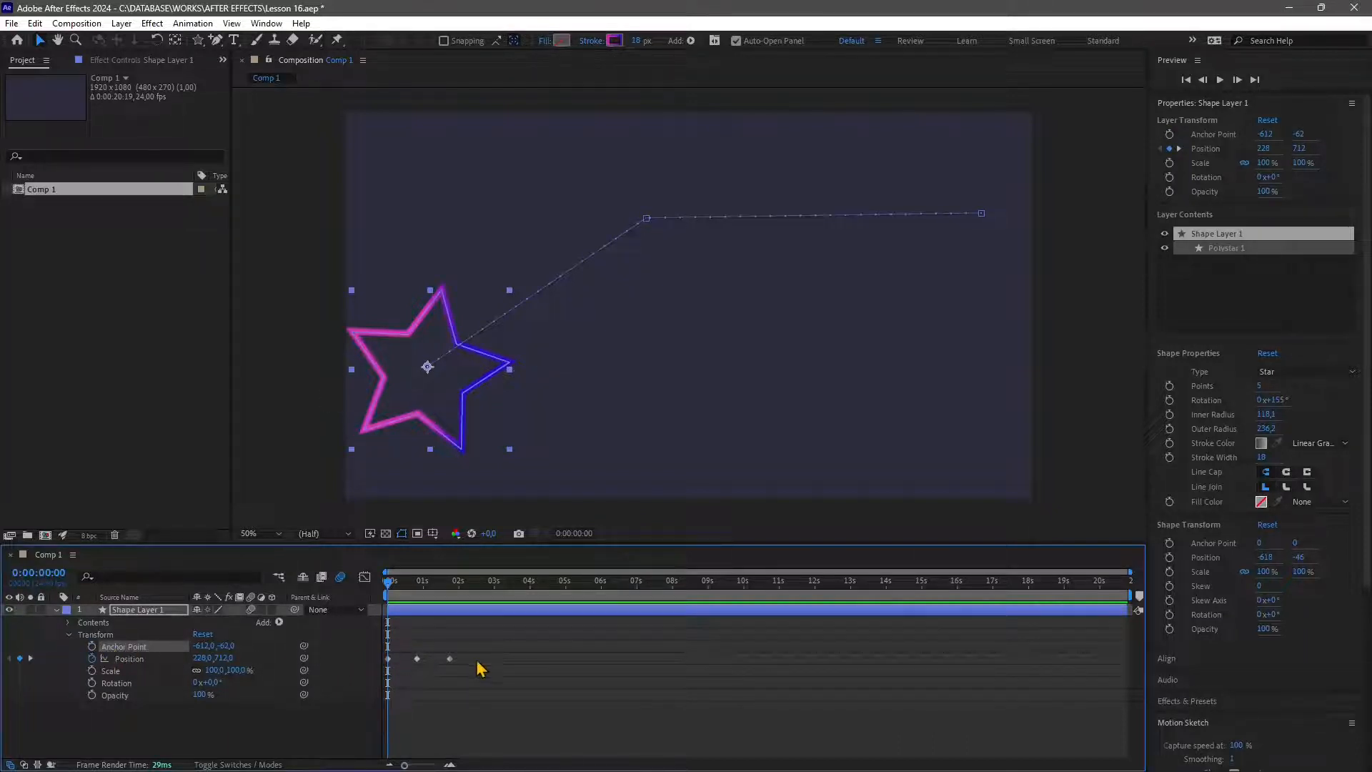
Step: Select all three Position keyframes and set their spatial interpolation to Bezier
drag(476, 657, 391, 675)
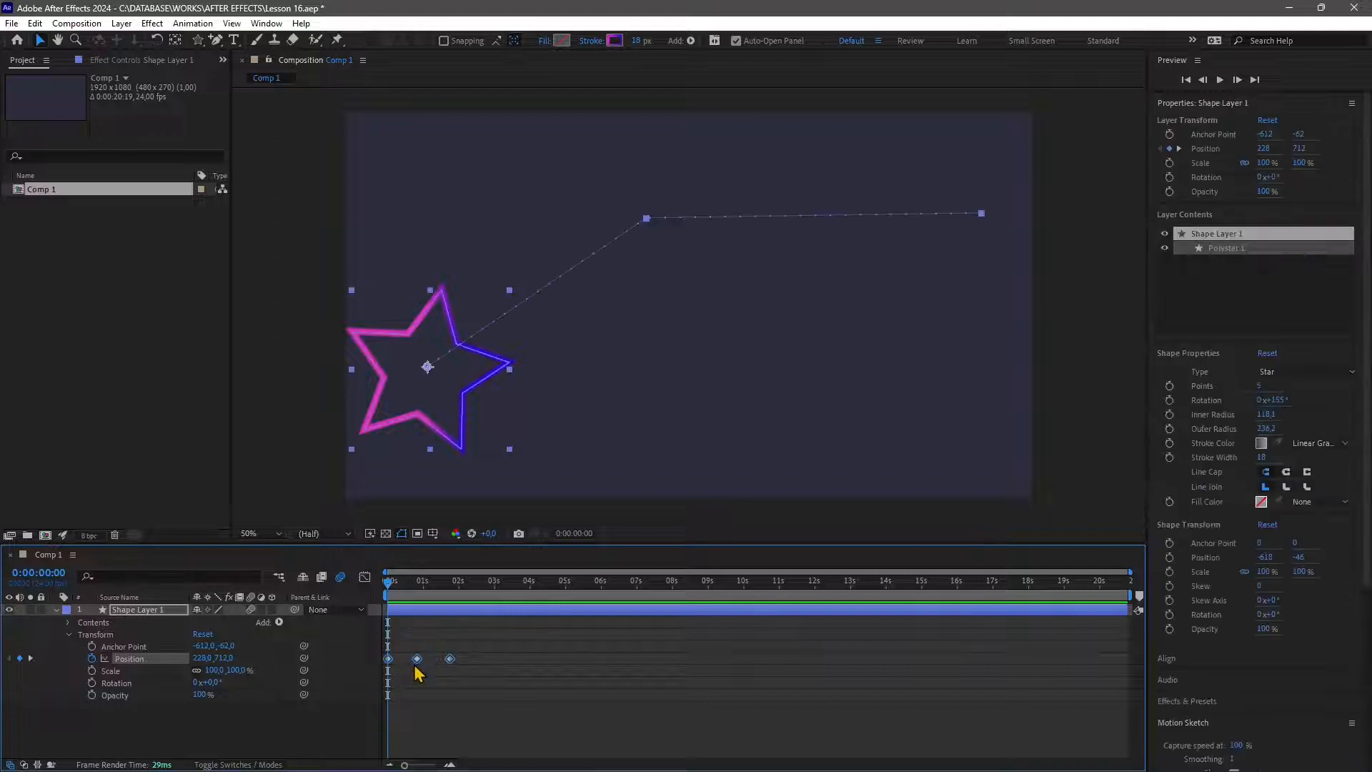
click(452, 638)
click(450, 658)
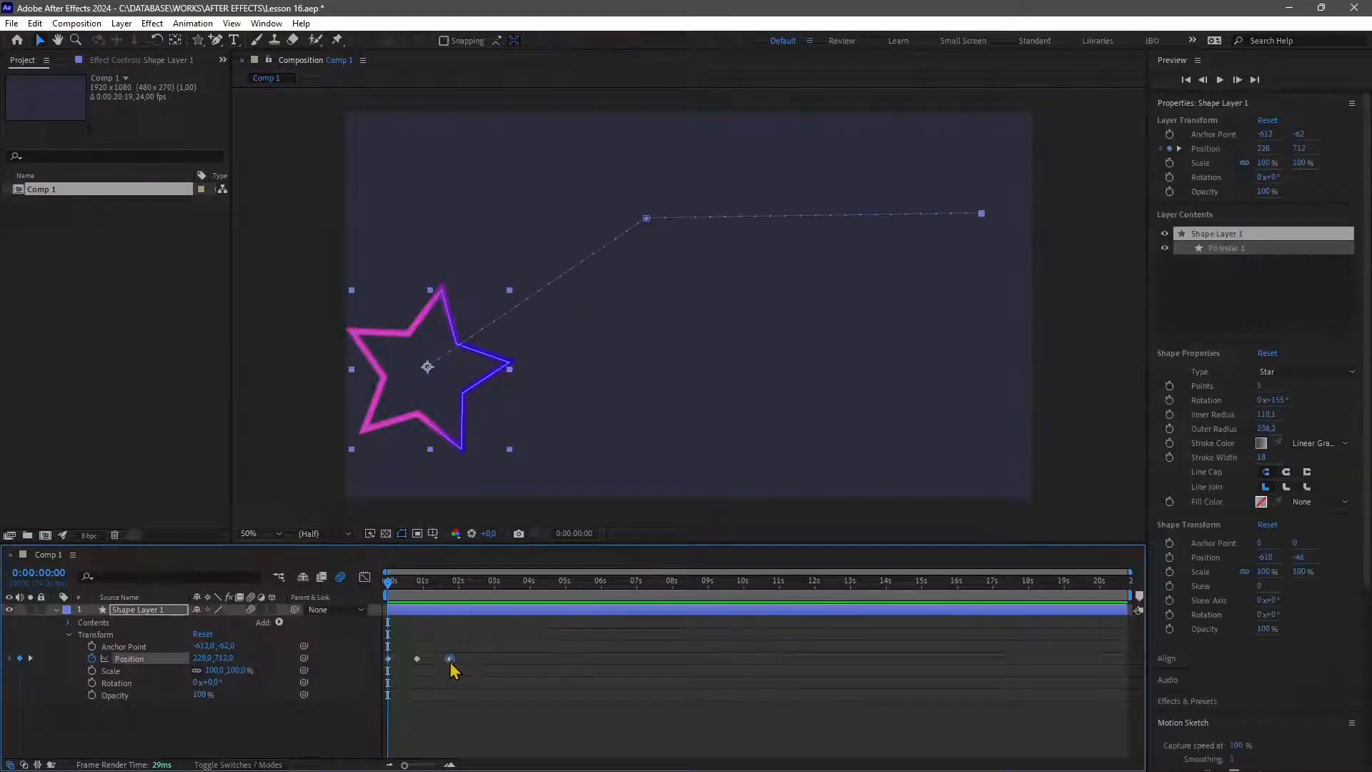
drag(489, 645, 383, 675)
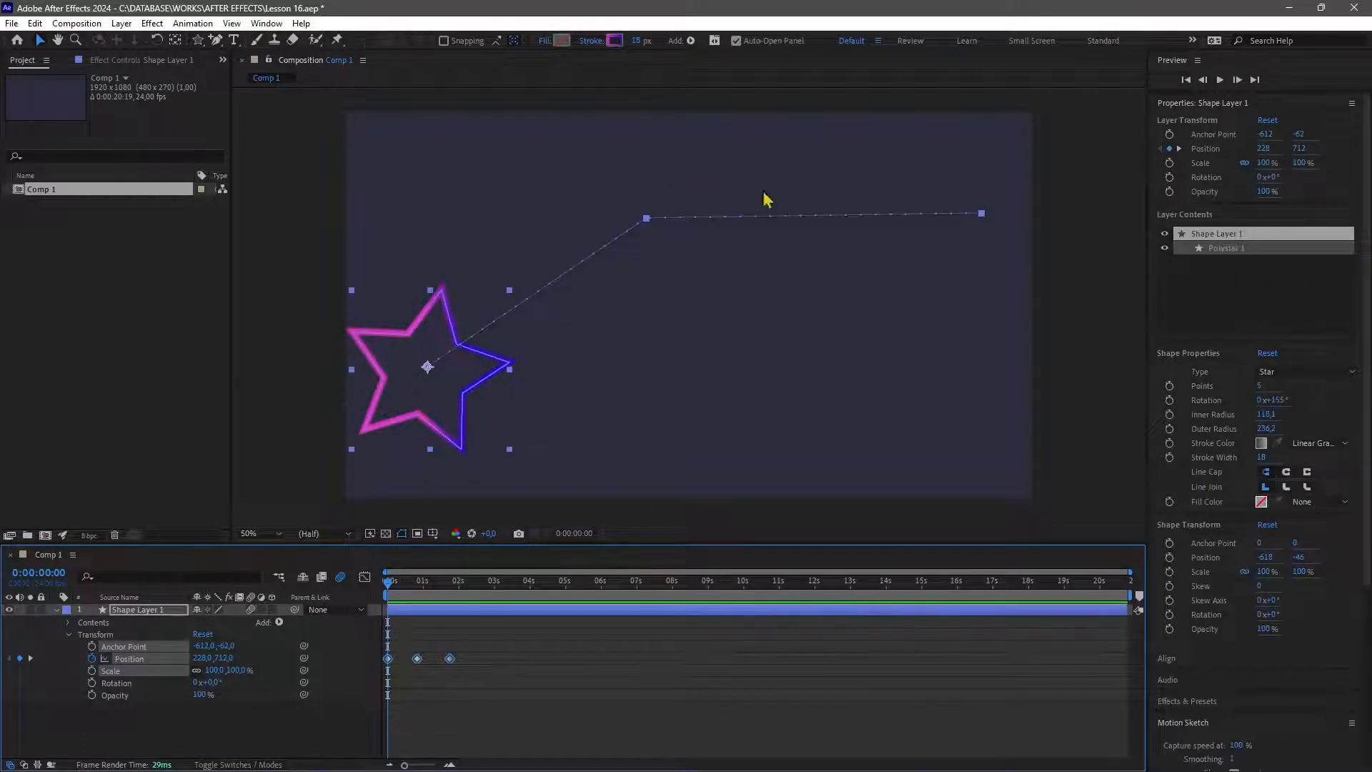
right_click(418, 659)
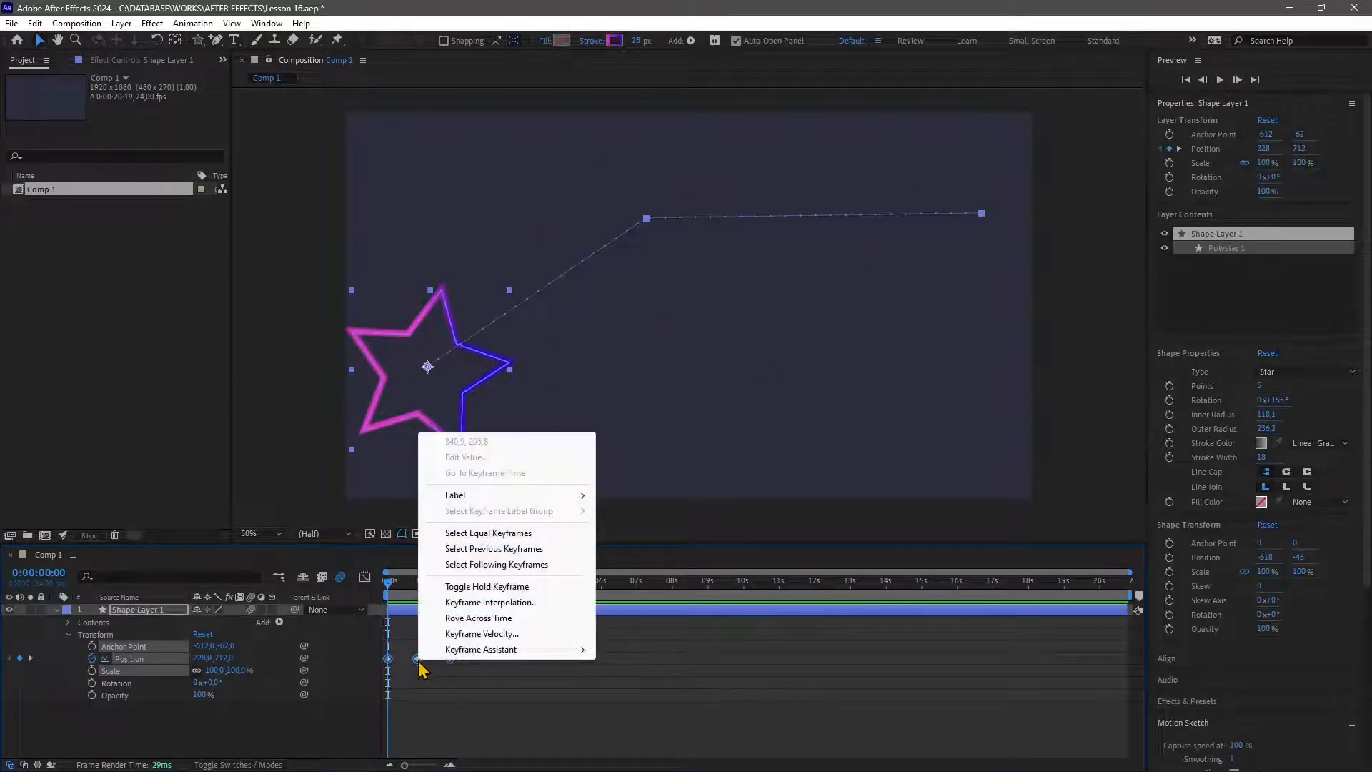
click(492, 603)
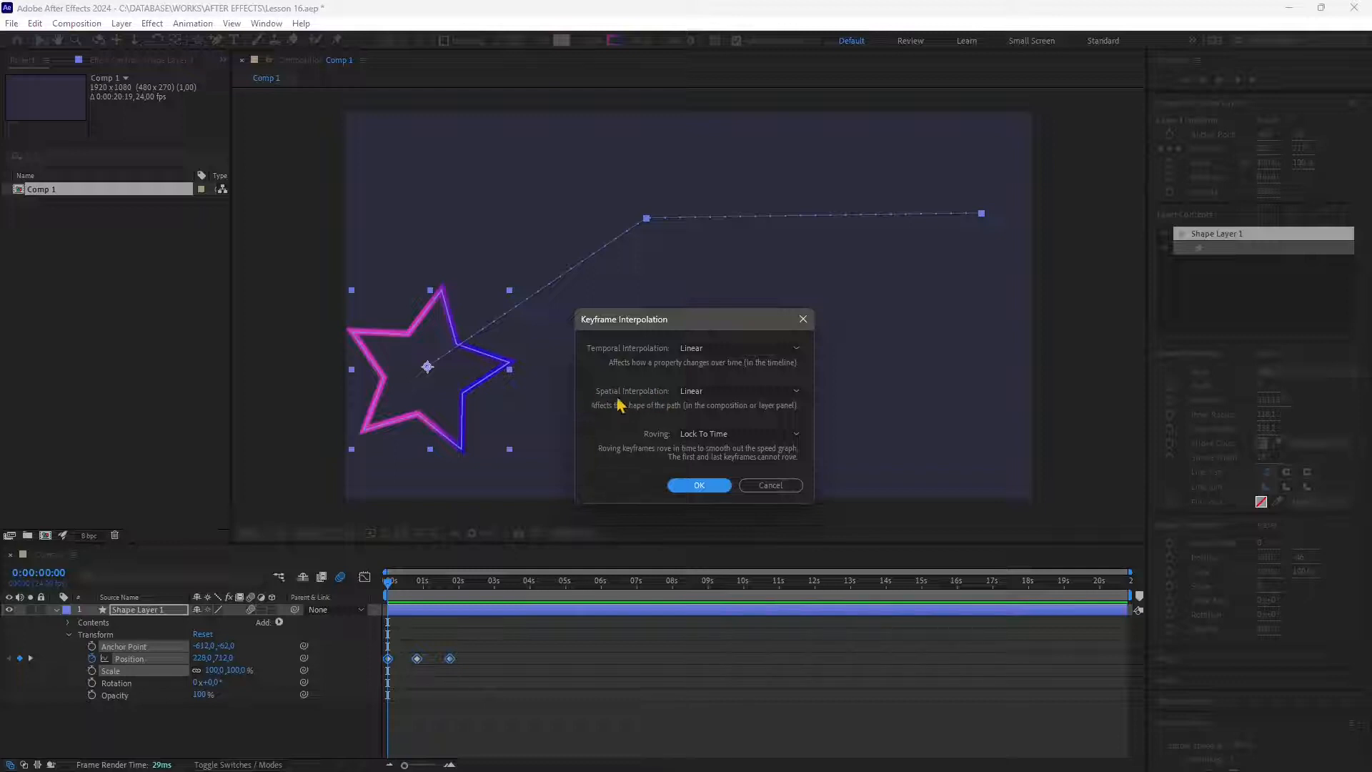
click(694, 393)
click(721, 441)
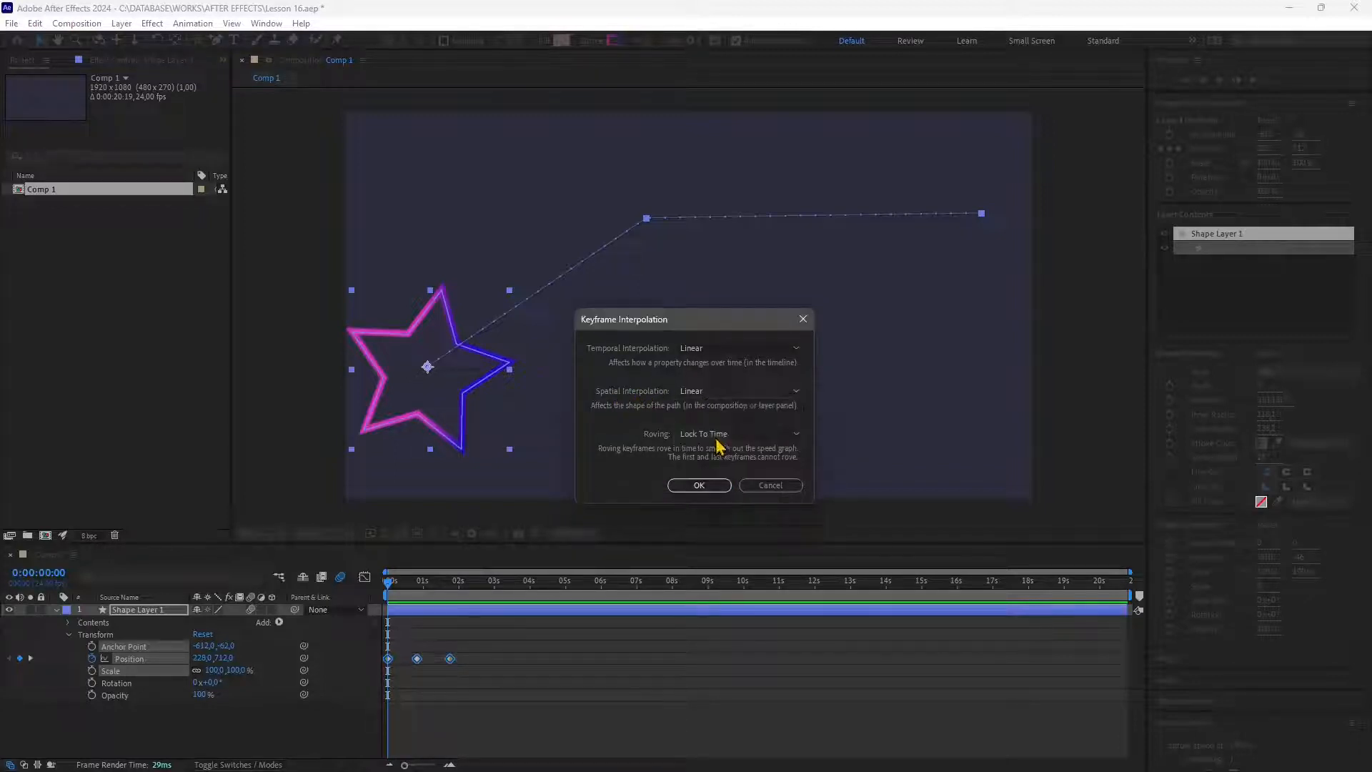
click(698, 485)
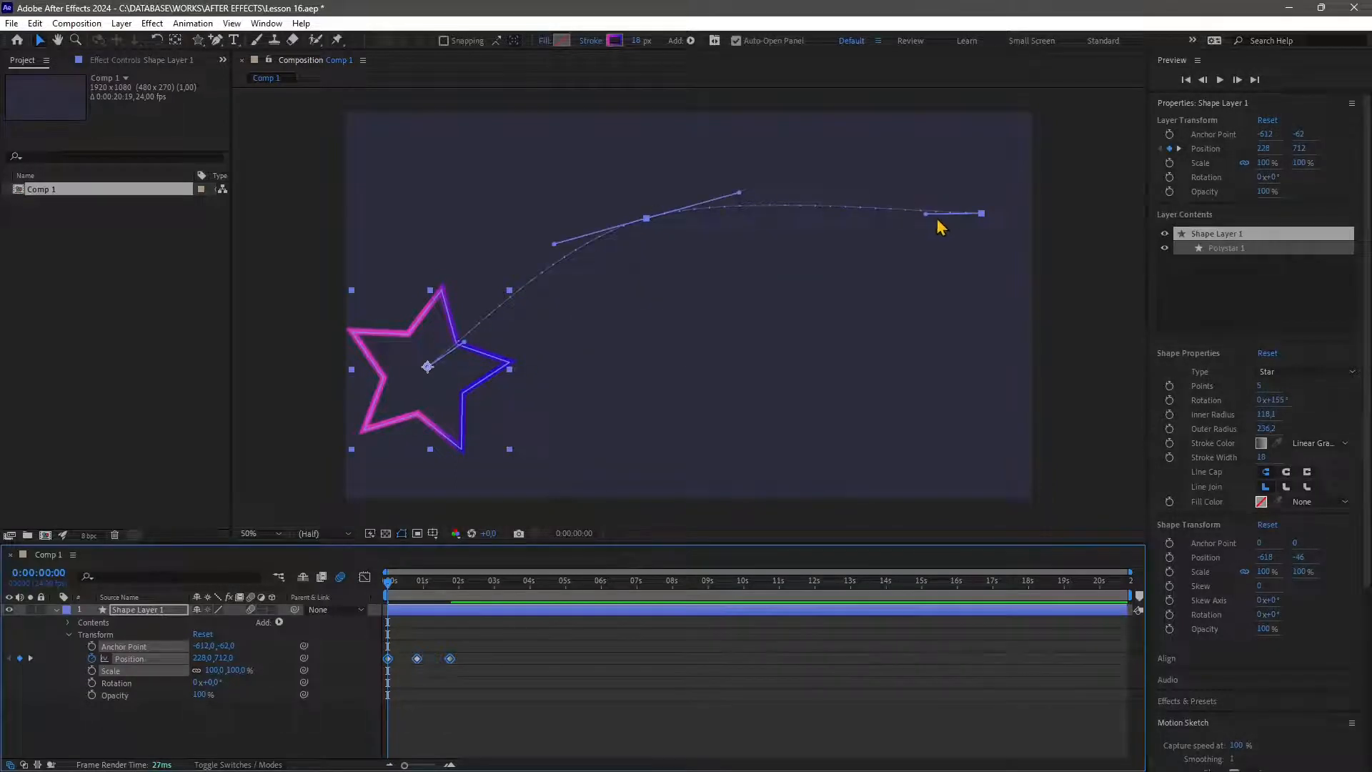
Step: Raise the curve handles at the motion path's end and start points to form a rounder arc, and preview the movement
drag(927, 215, 927, 188)
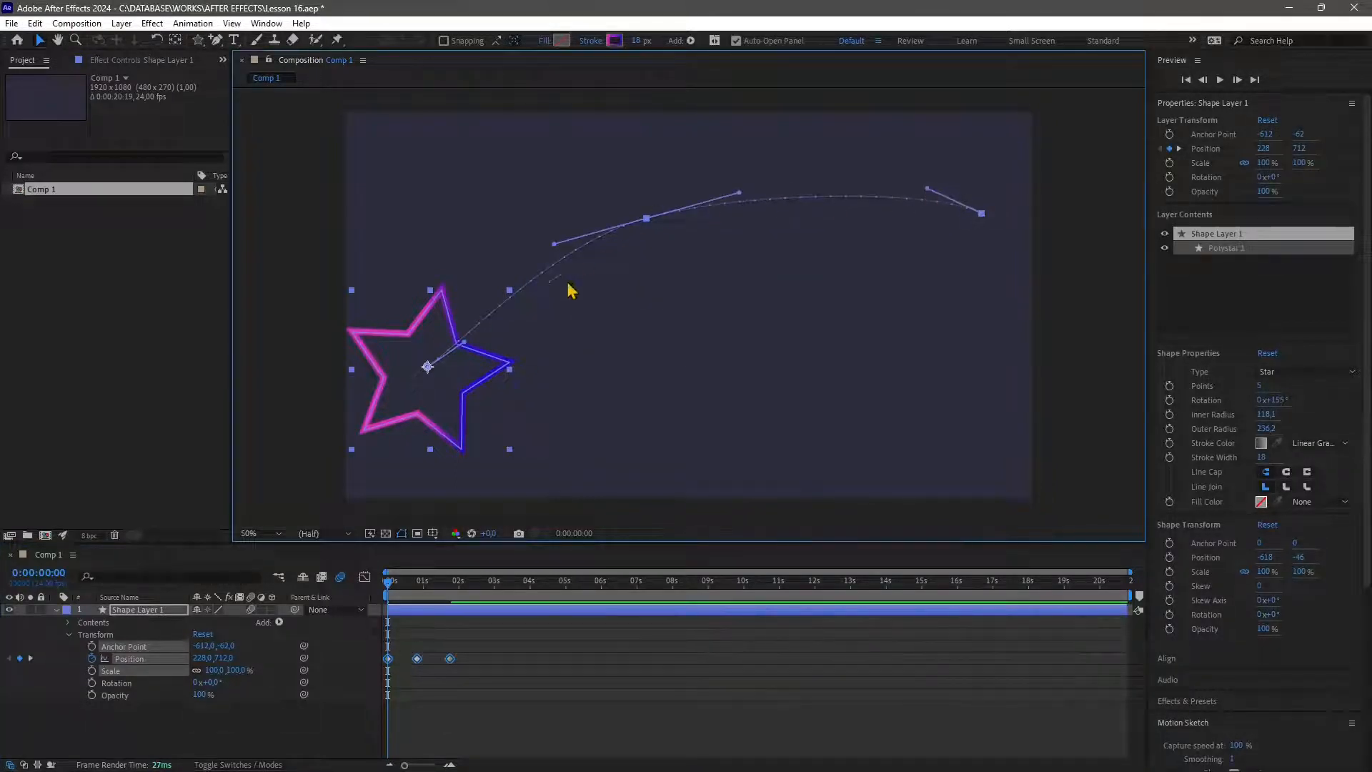
drag(464, 342, 435, 334)
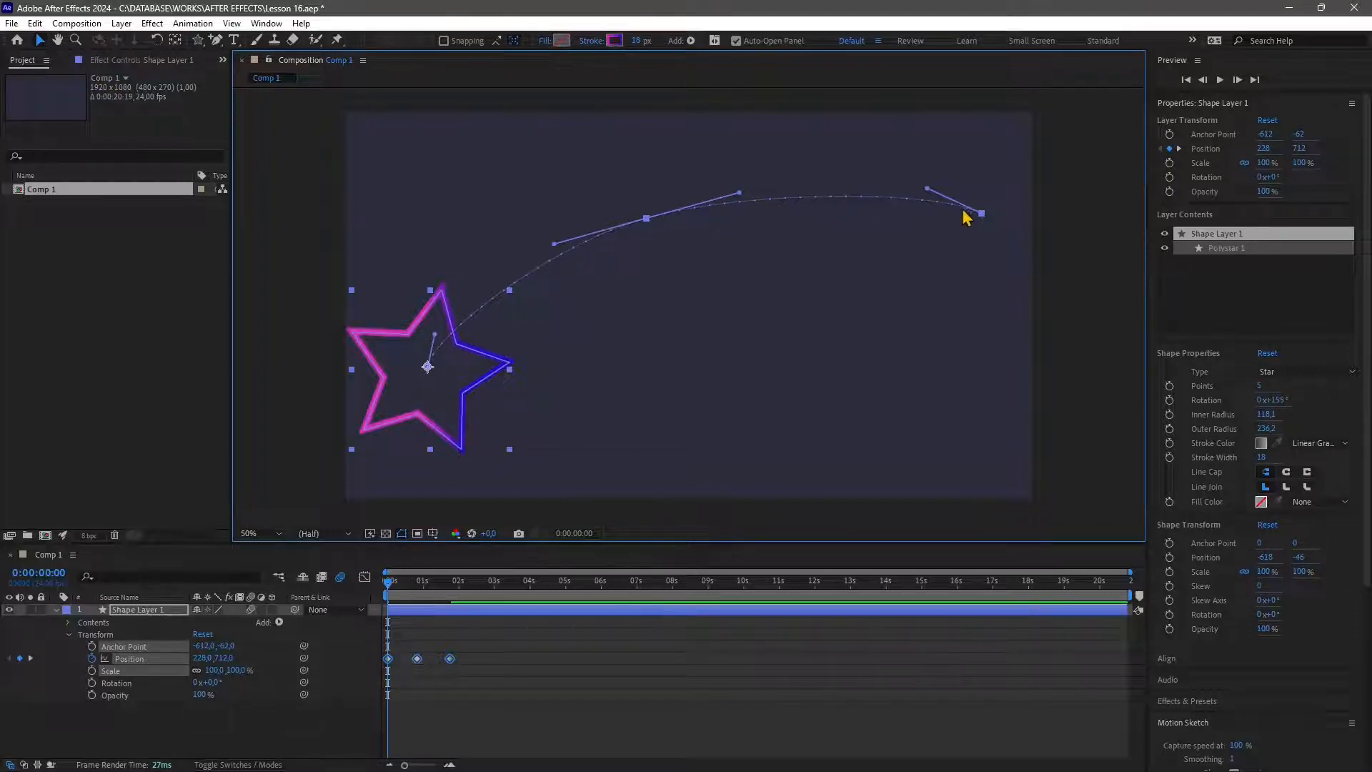
key(space)
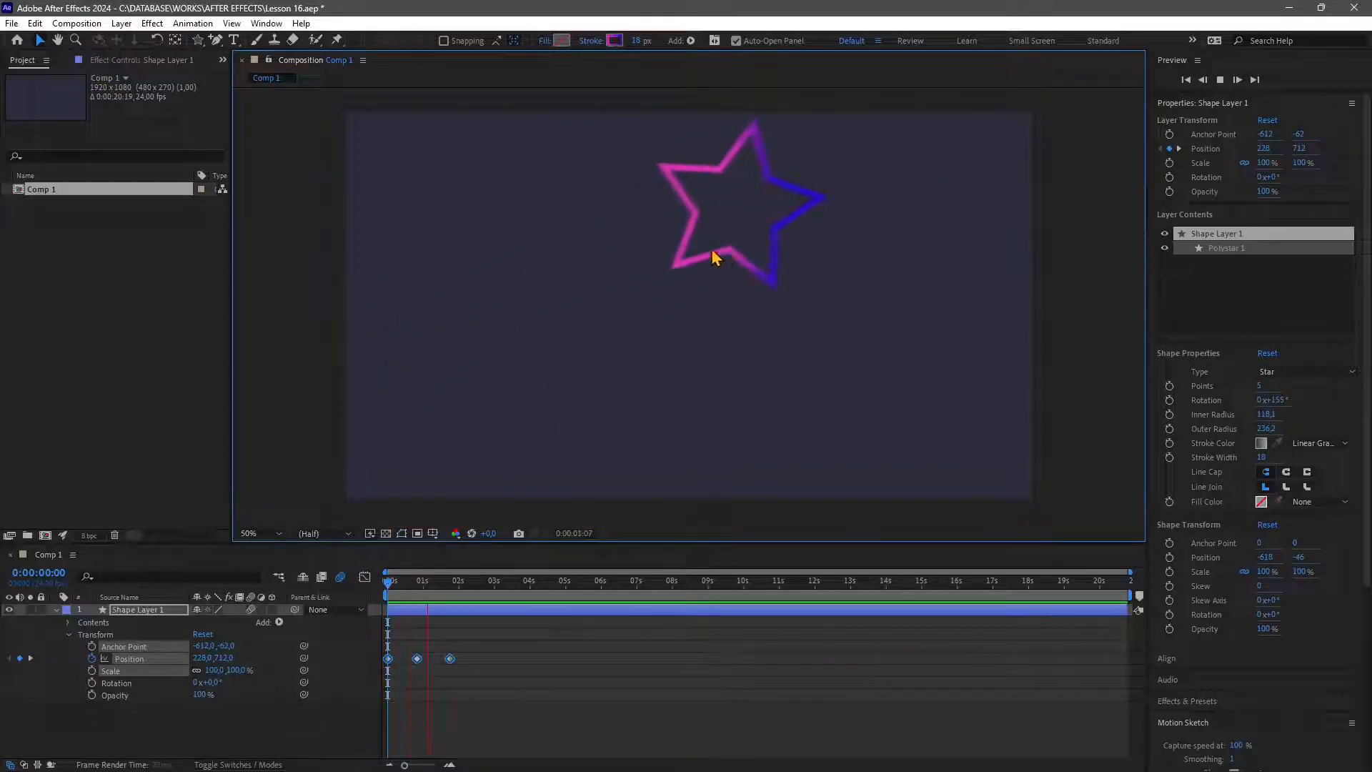
key(space)
drag(453, 586, 384, 594)
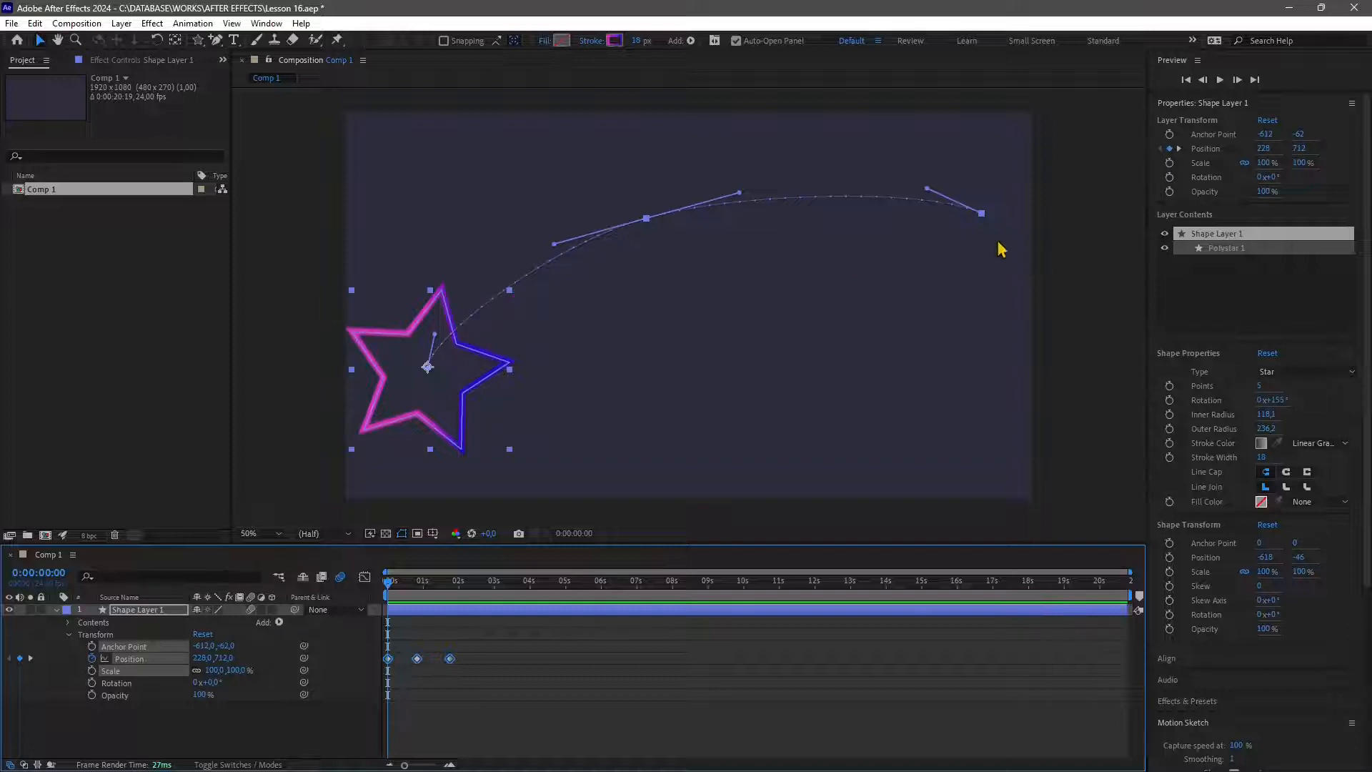
Step: Set the temporal interpolation of the Position keyframes to Auto Bezier and preview the star's motion
right_click(417, 658)
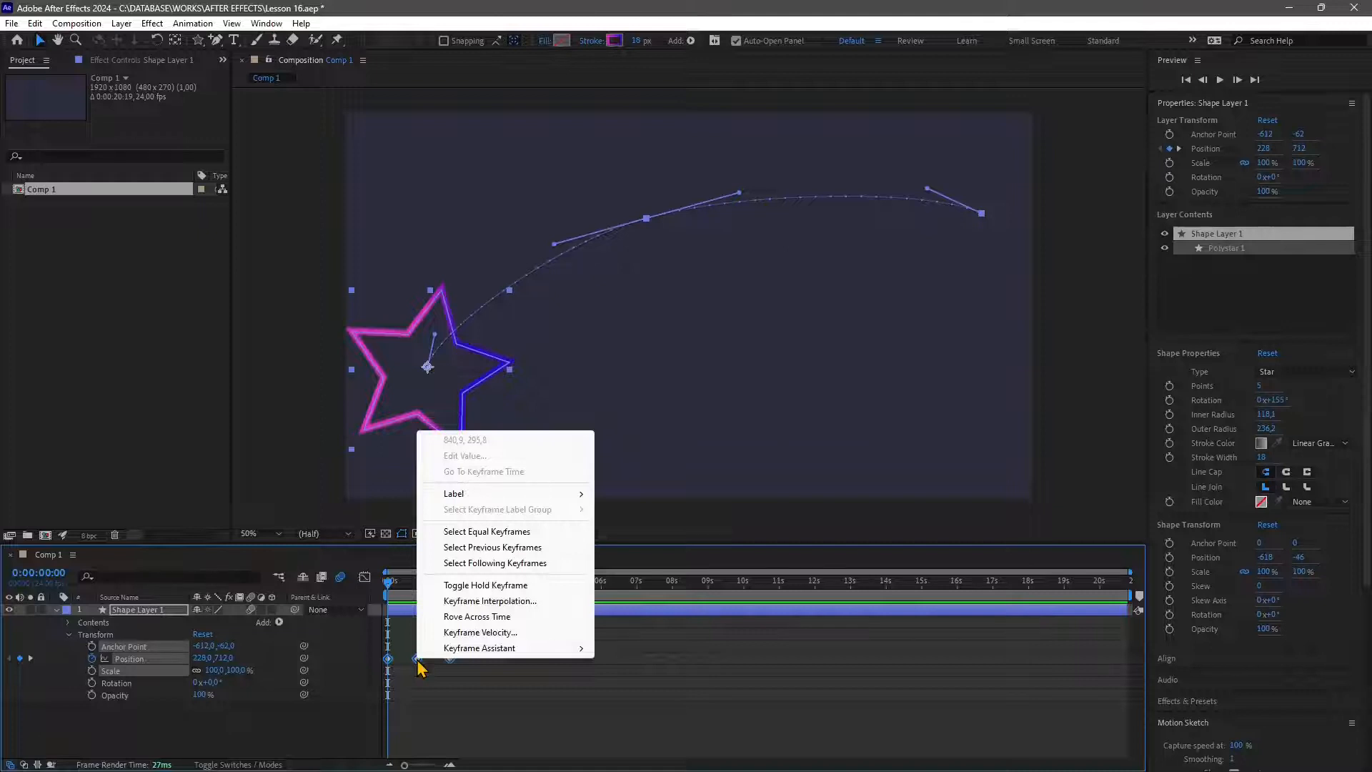
click(490, 601)
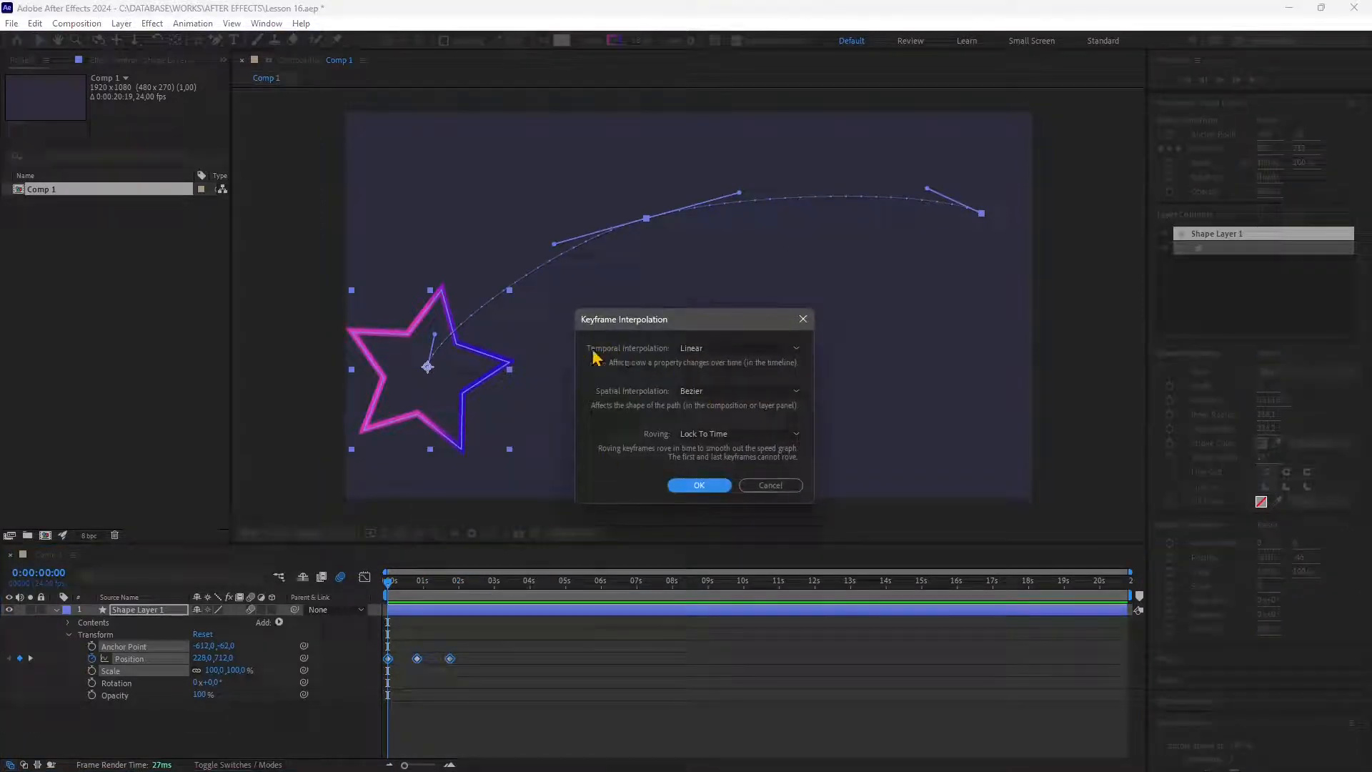
click(693, 350)
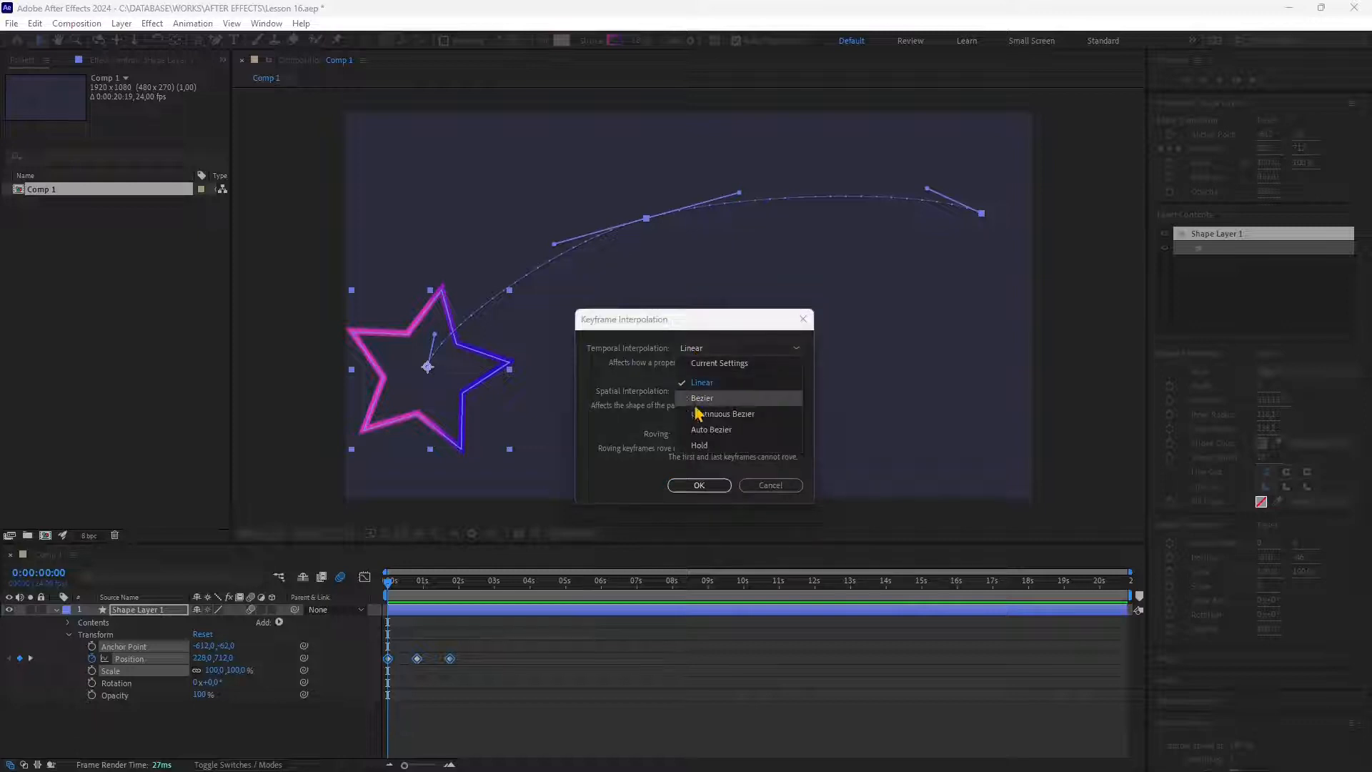
click(700, 430)
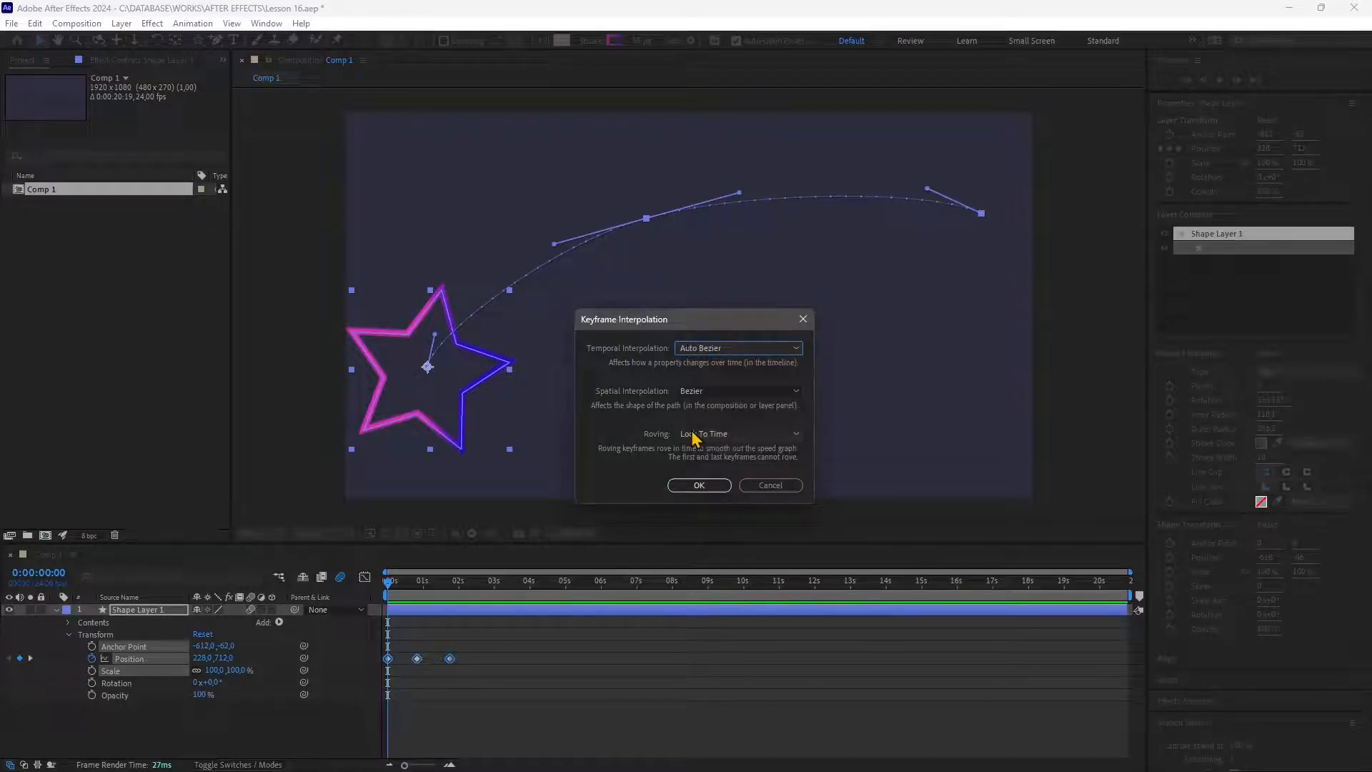
click(704, 489)
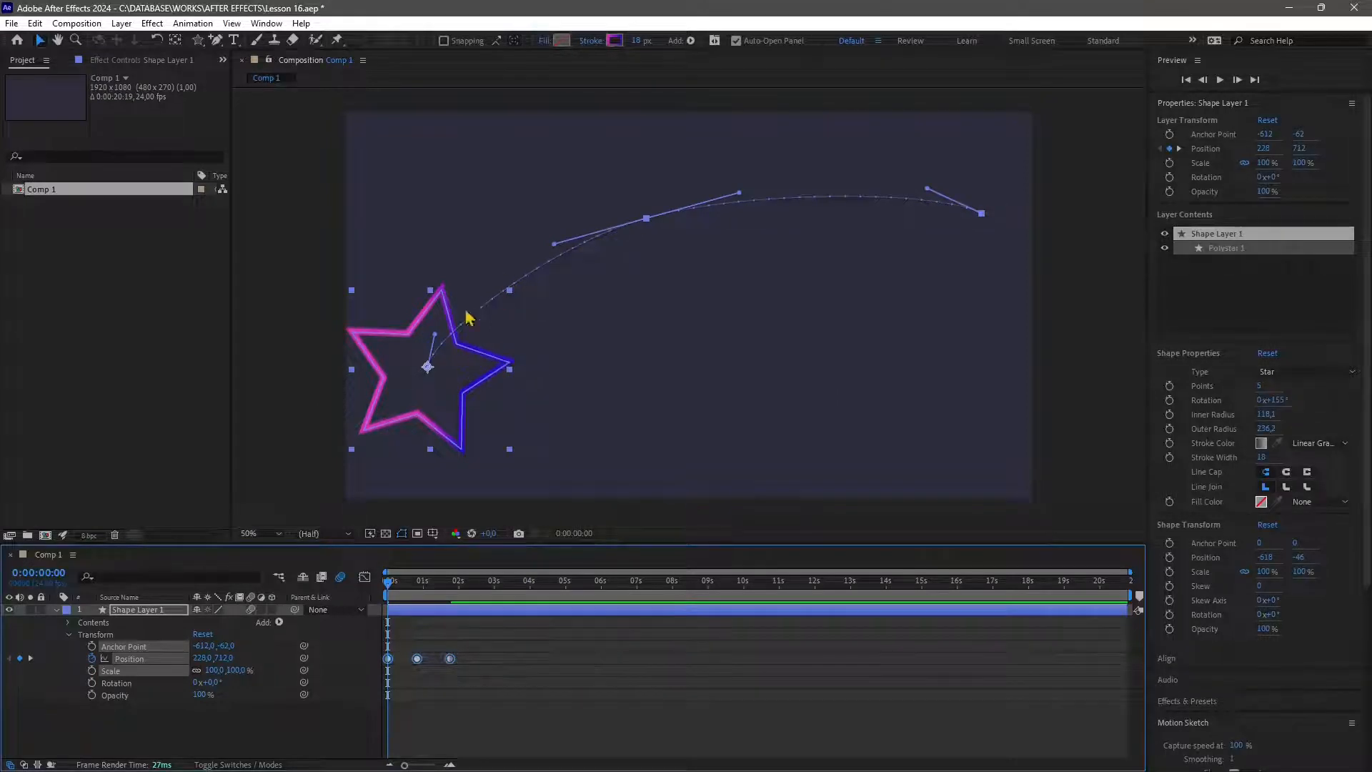
key(space)
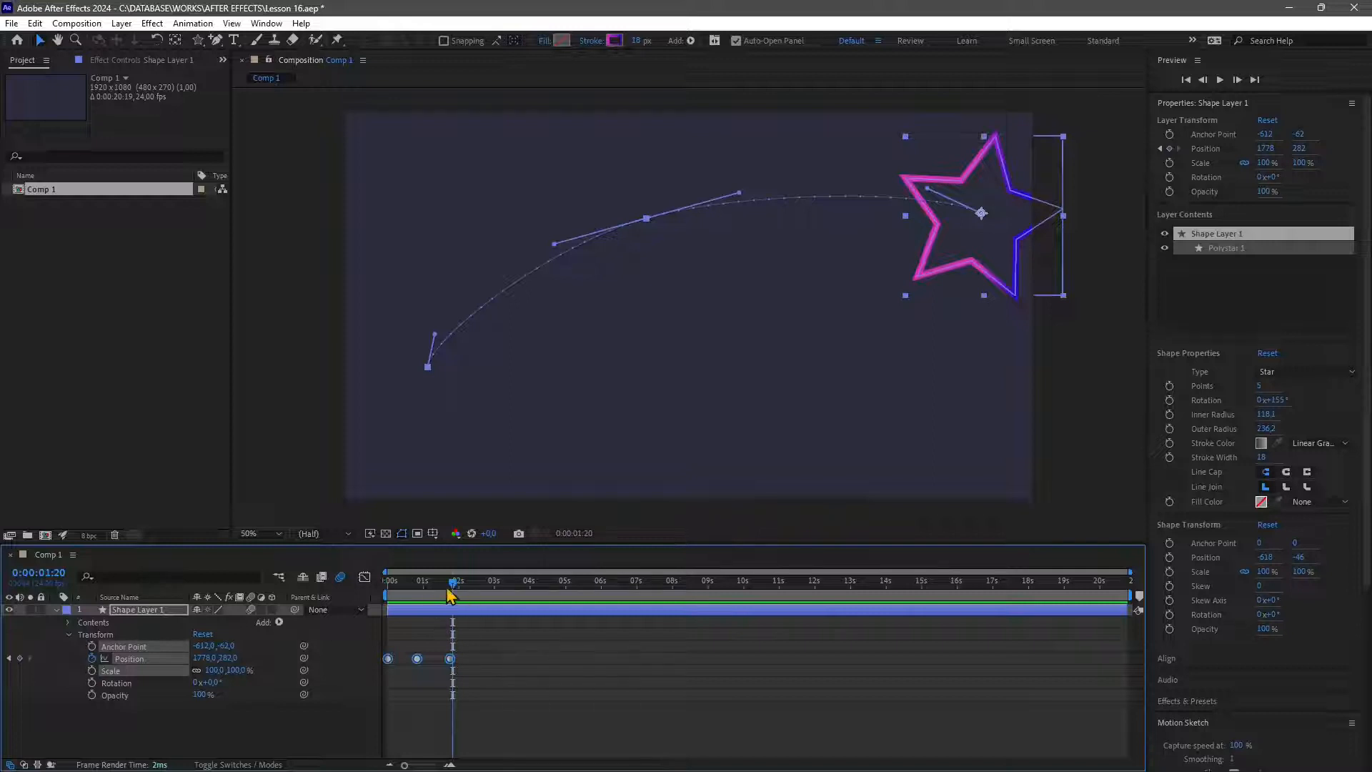
key(space)
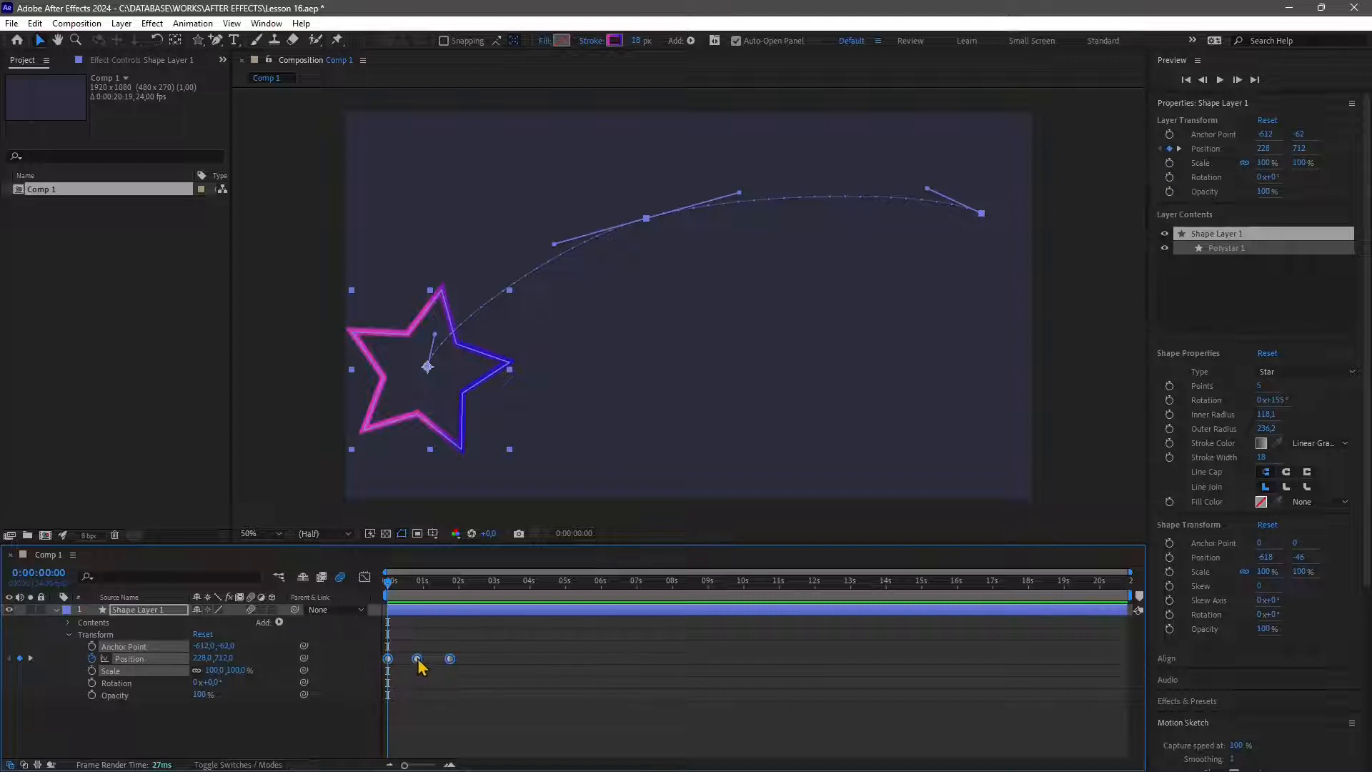
Step: Try Hold as the temporal interpolation of the three Position keyframes and preview the star's motion
right_click(417, 659)
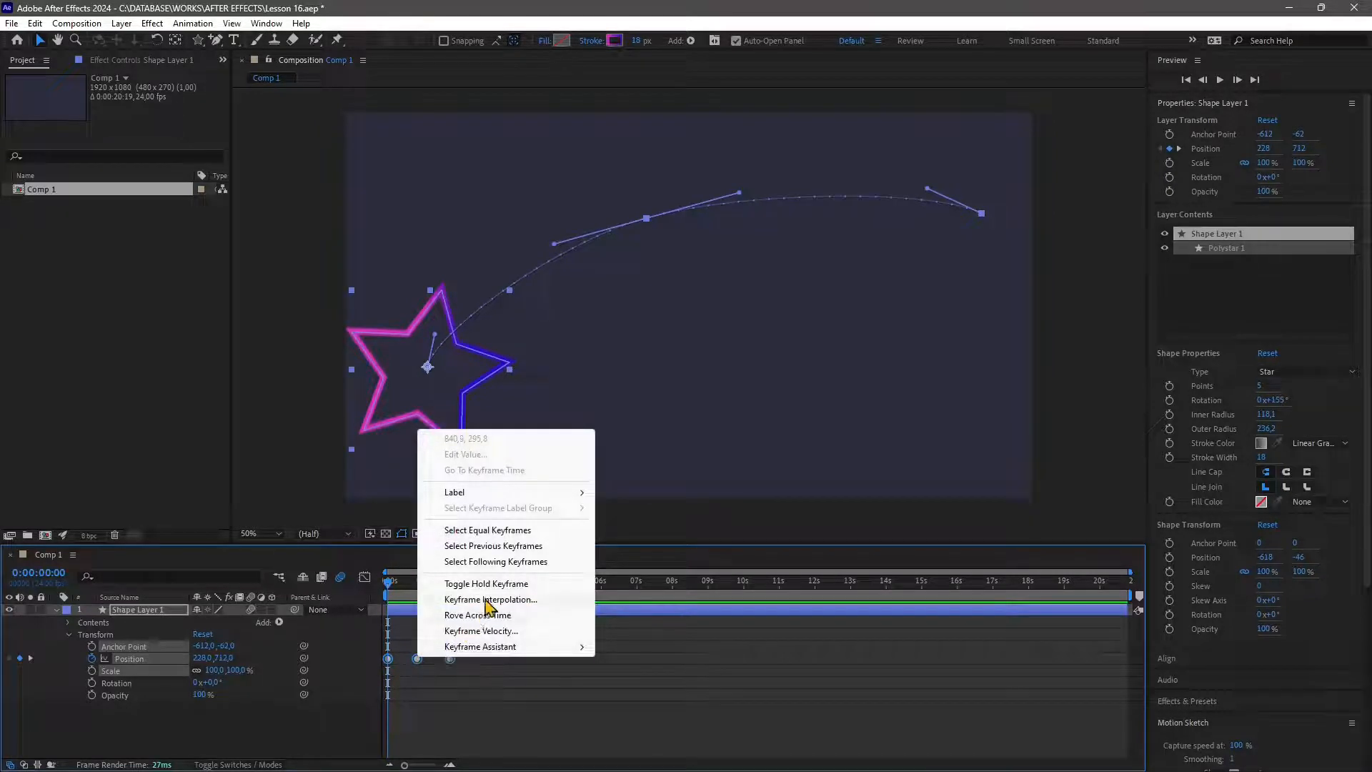
click(491, 599)
click(714, 433)
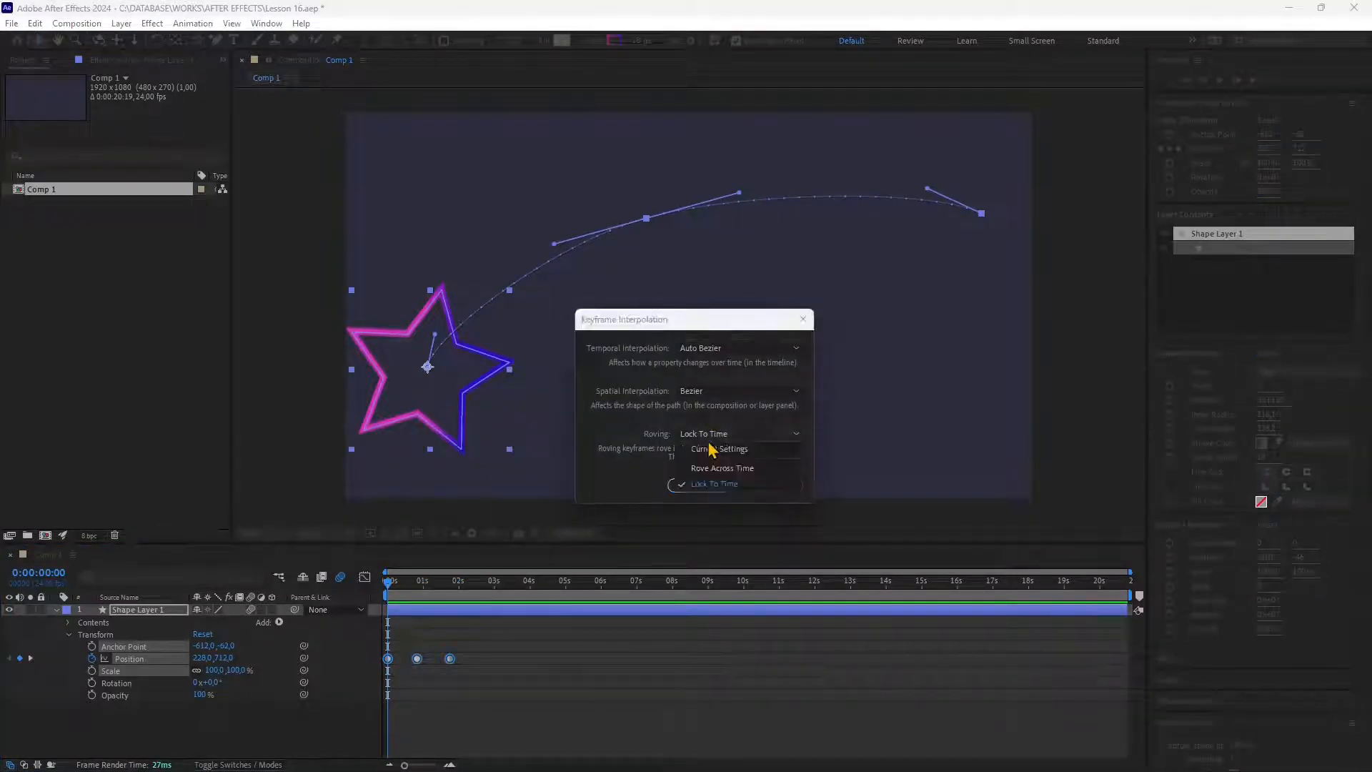
click(718, 392)
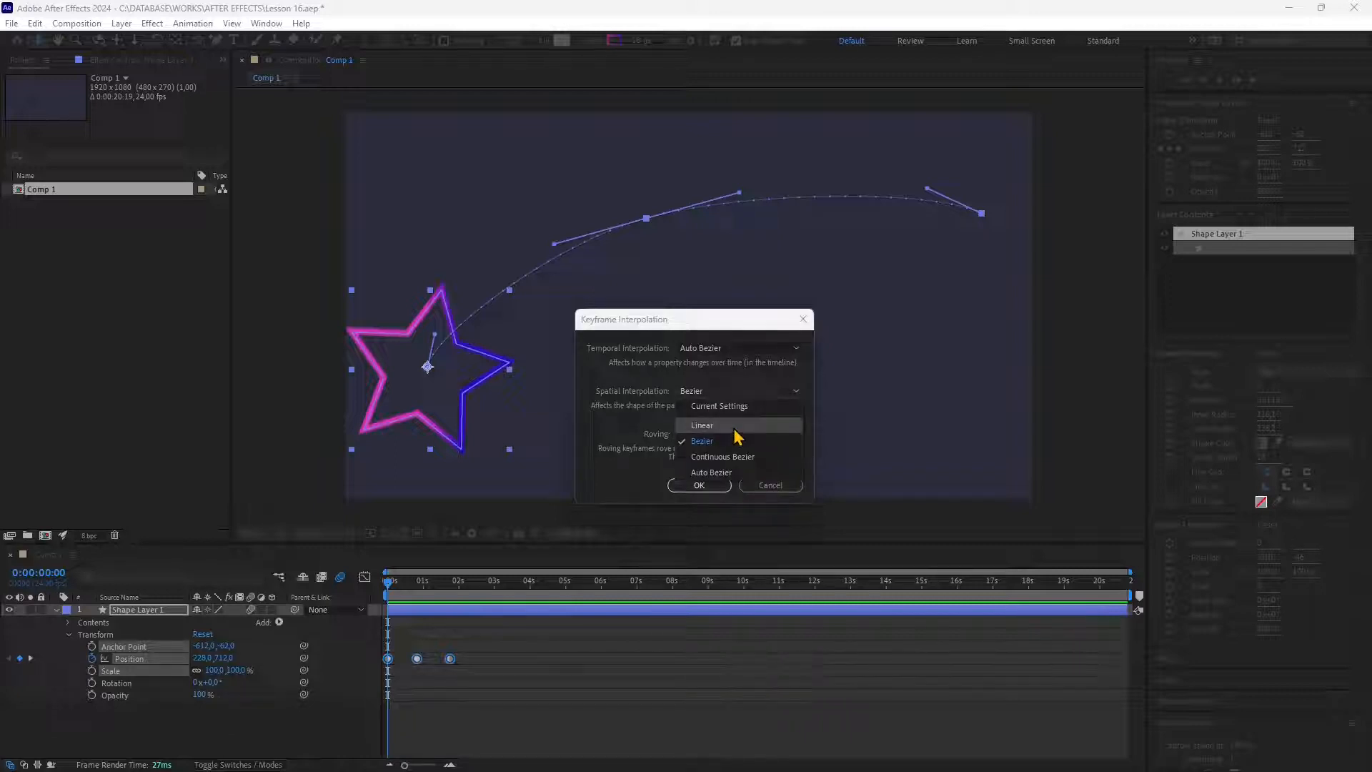
click(654, 397)
click(700, 350)
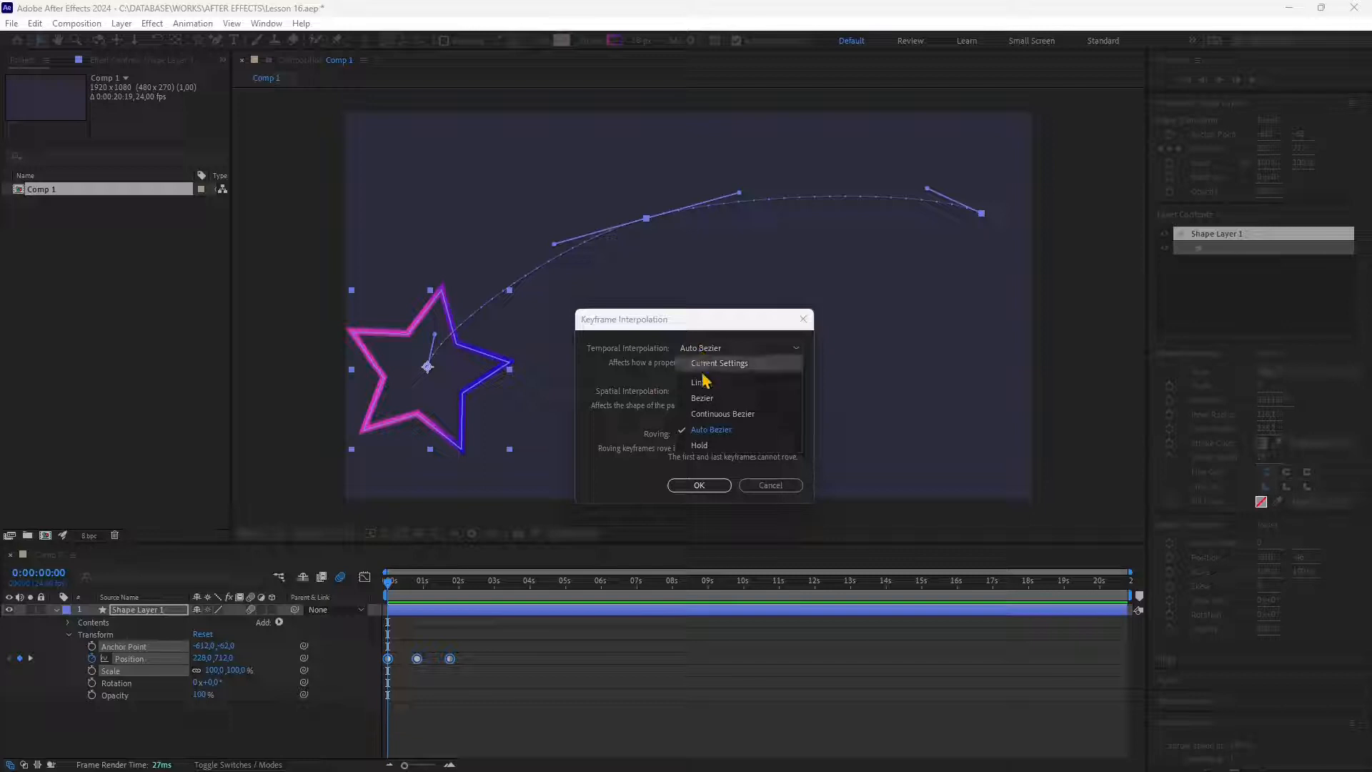
click(708, 448)
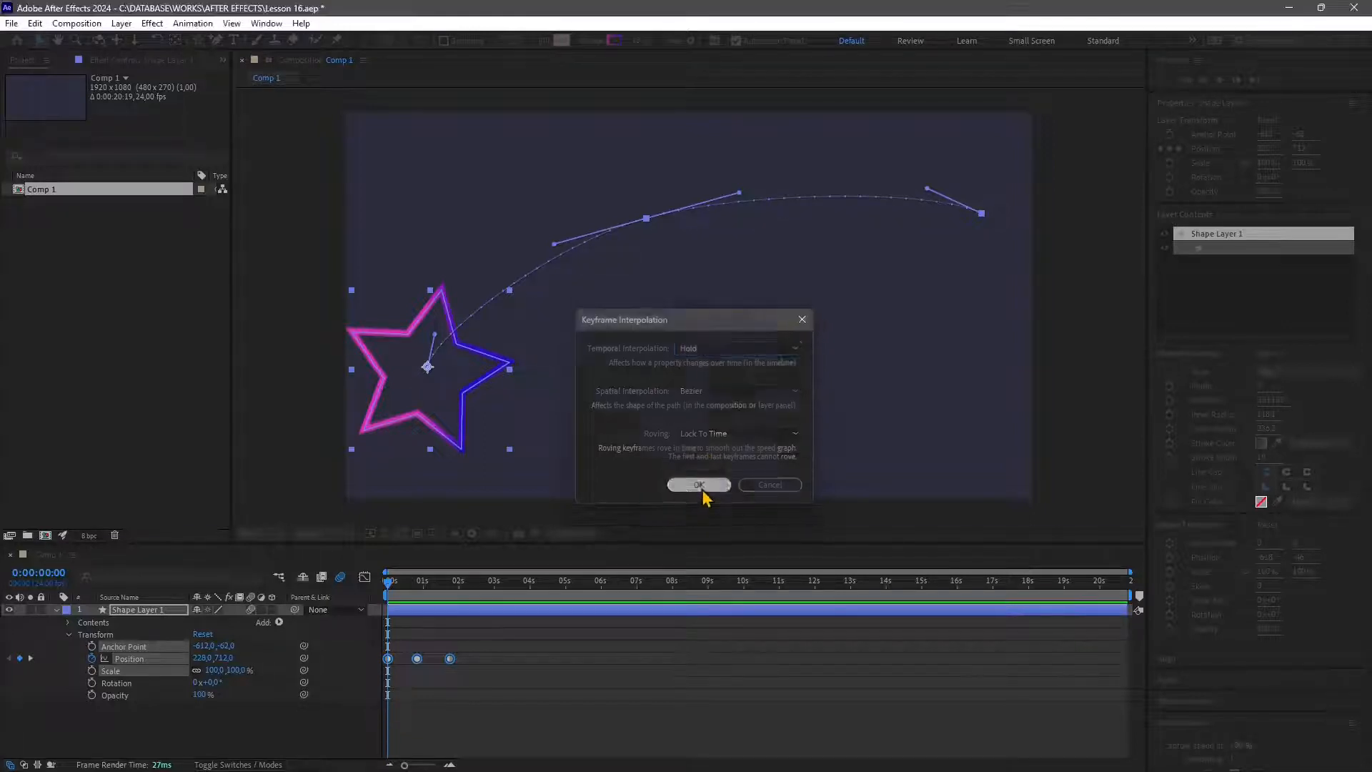
click(699, 485)
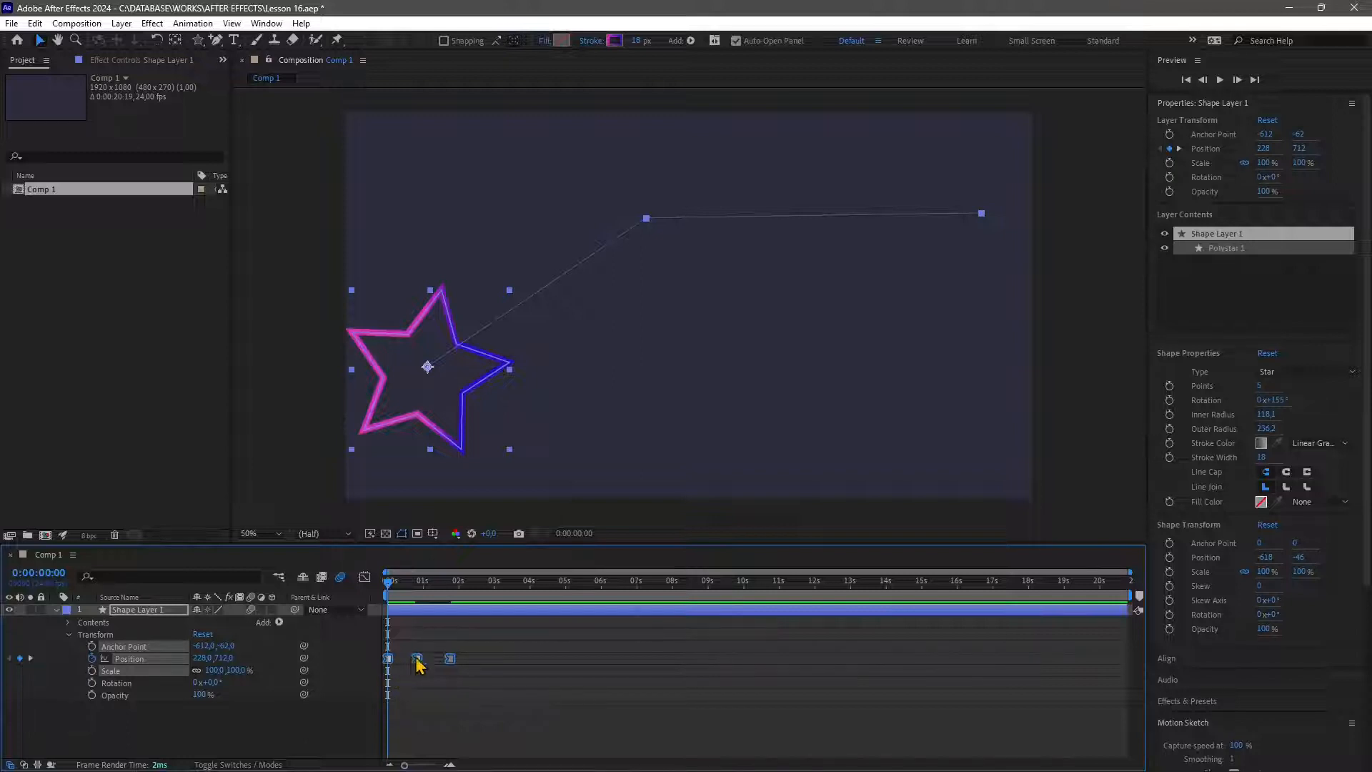
key(space)
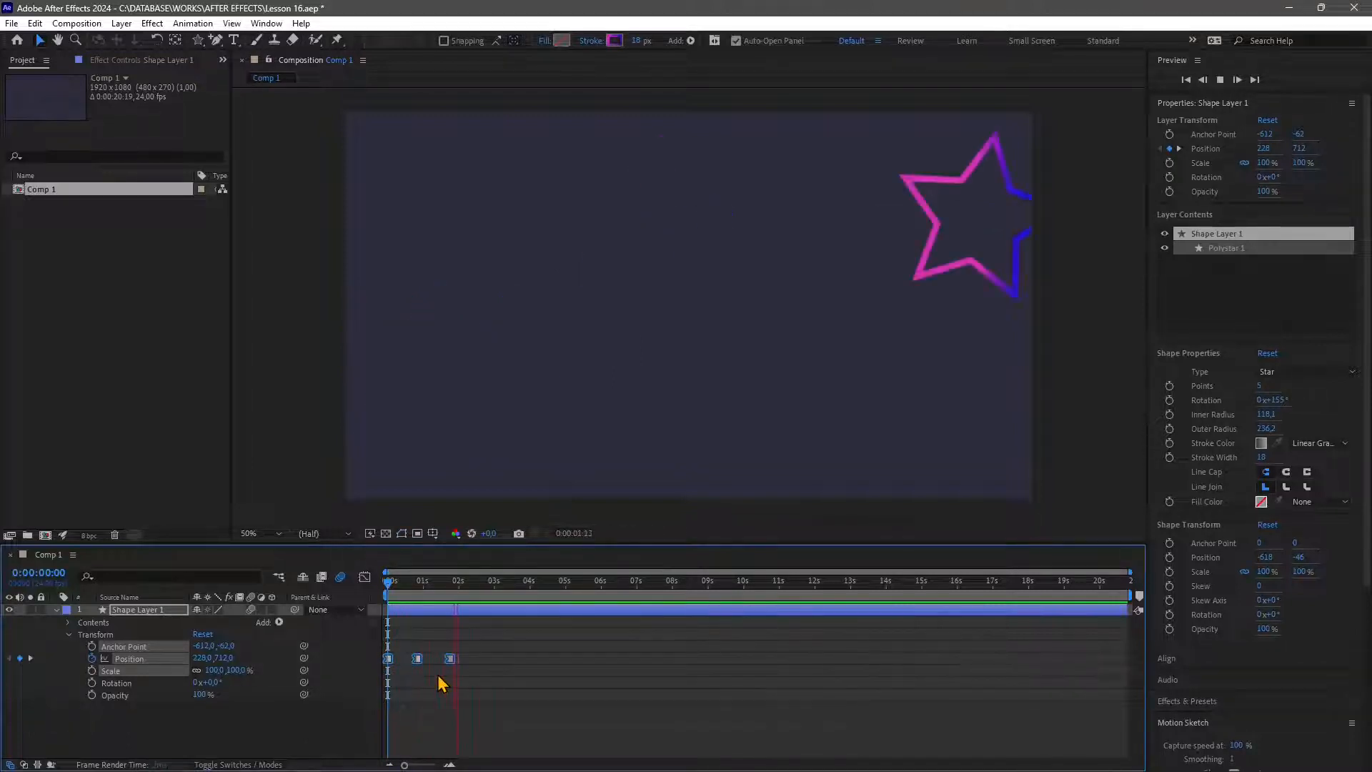
key(space)
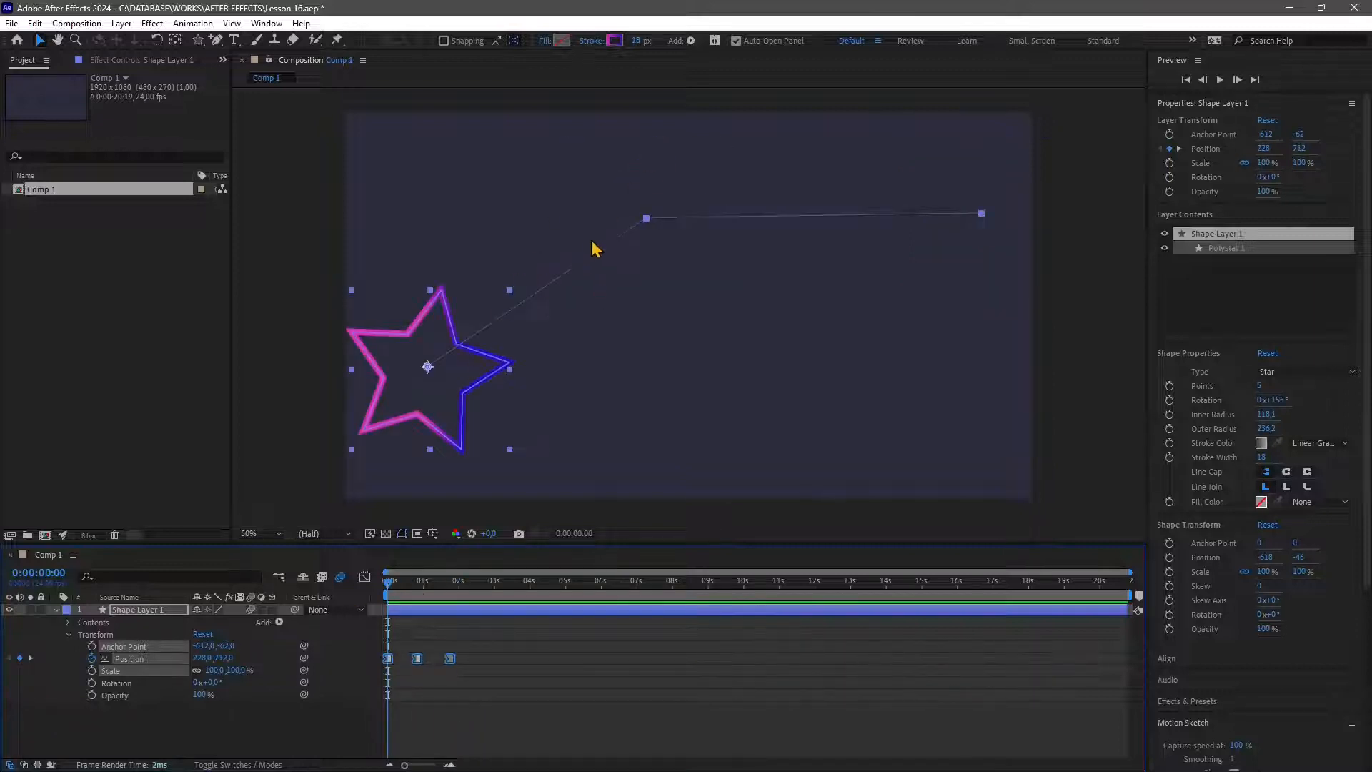
key(space)
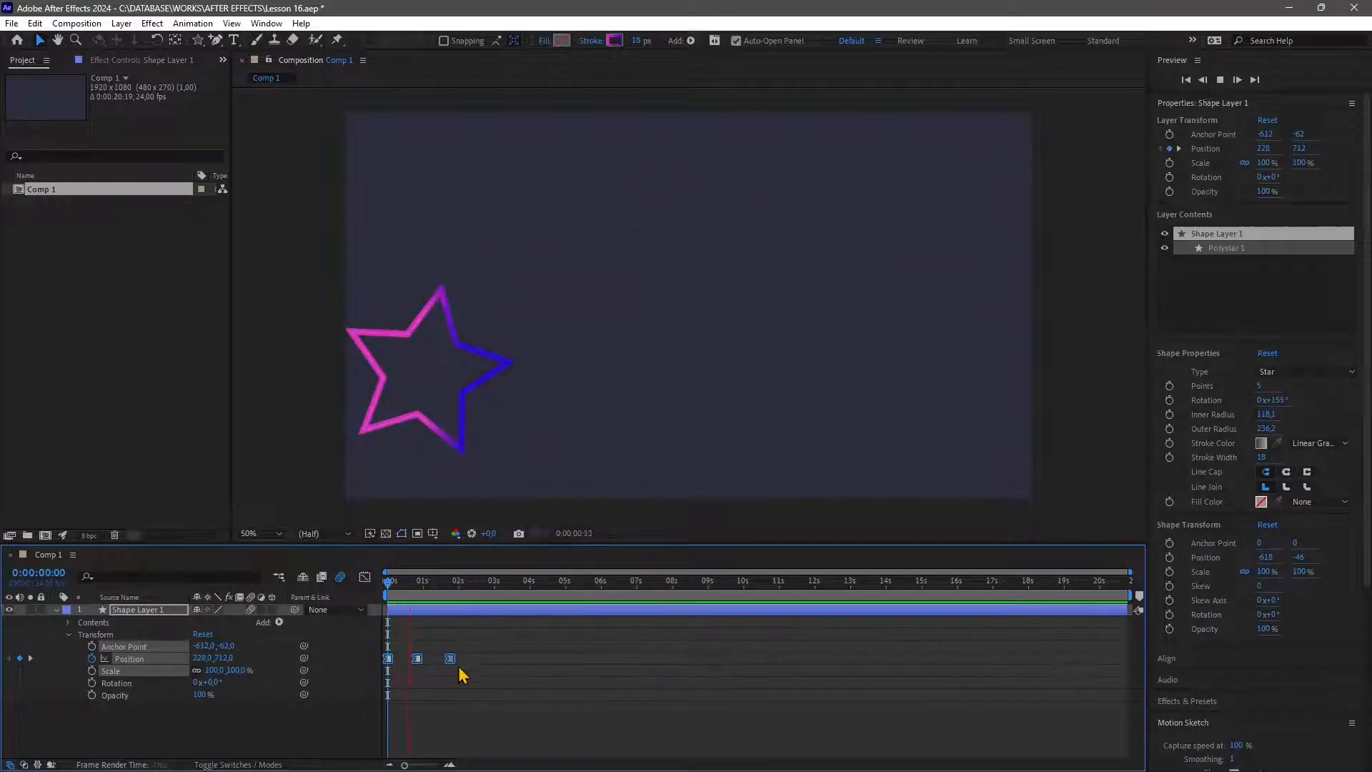
key(space)
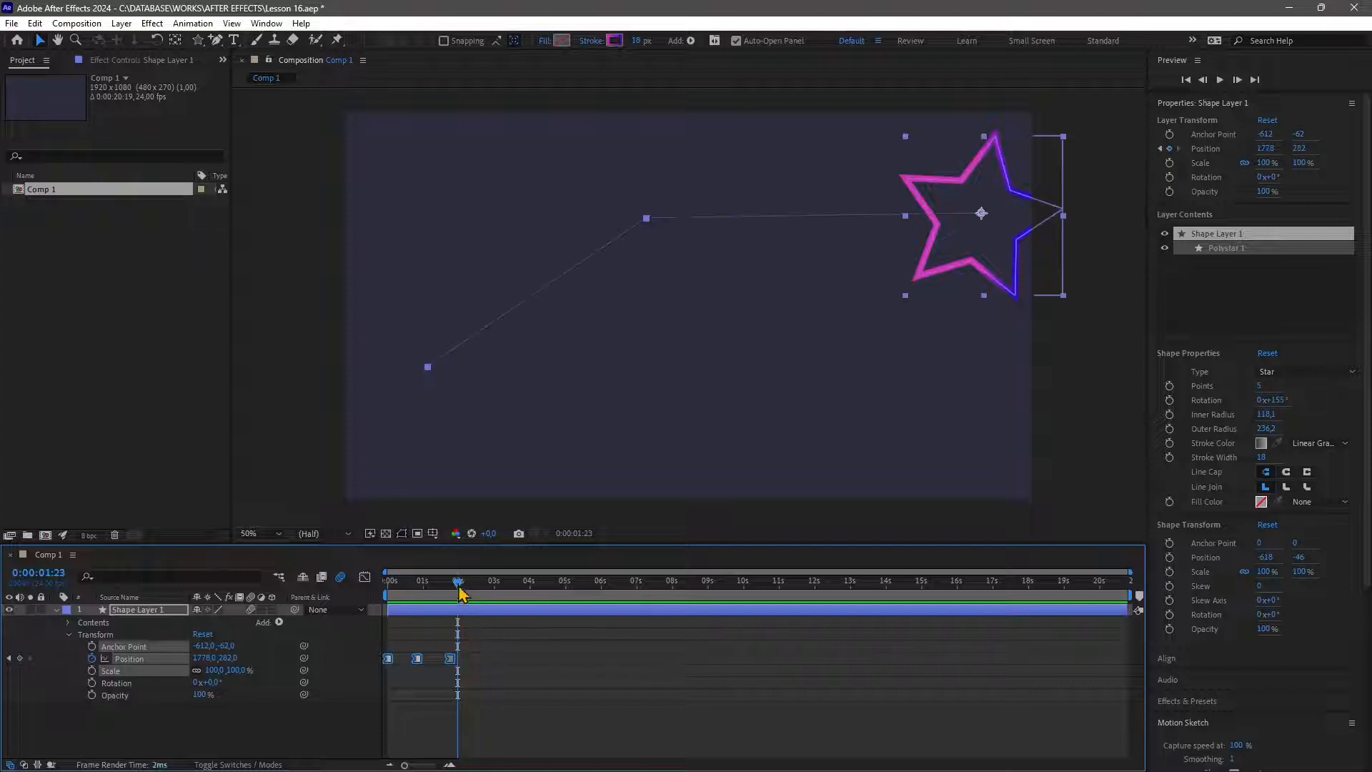
Step: Set the temporal interpolation of the Position keyframes to Continuous Bezier and preview the star's motion
right_click(417, 658)
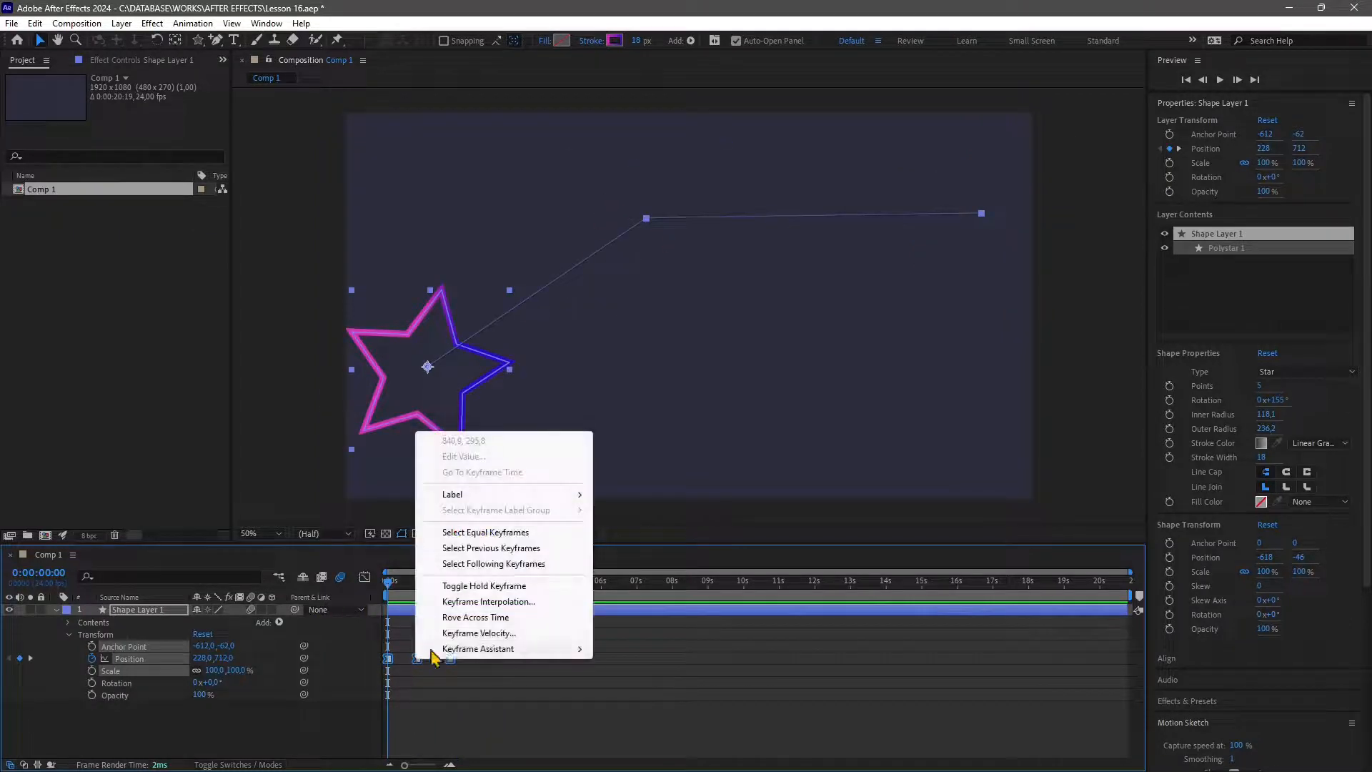
click(475, 604)
click(718, 349)
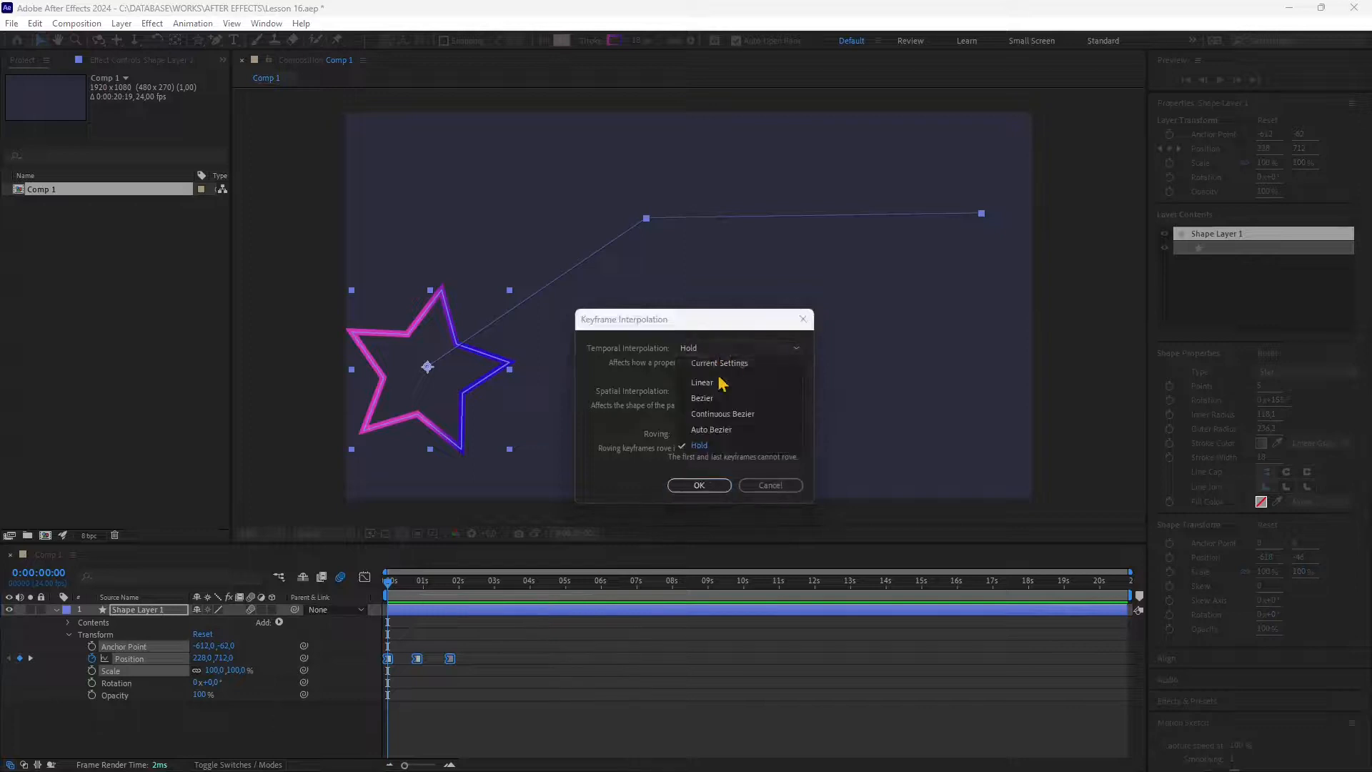
click(772, 420)
click(708, 485)
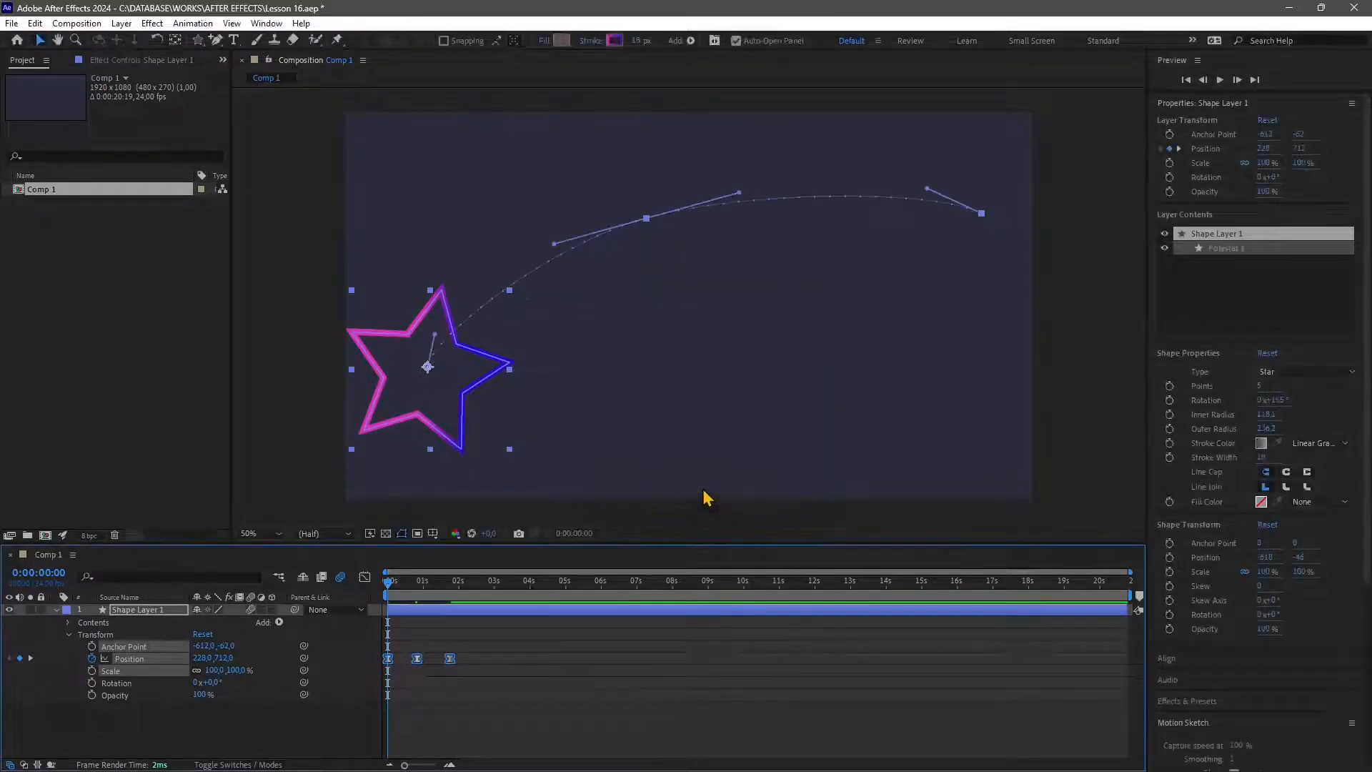
key(space)
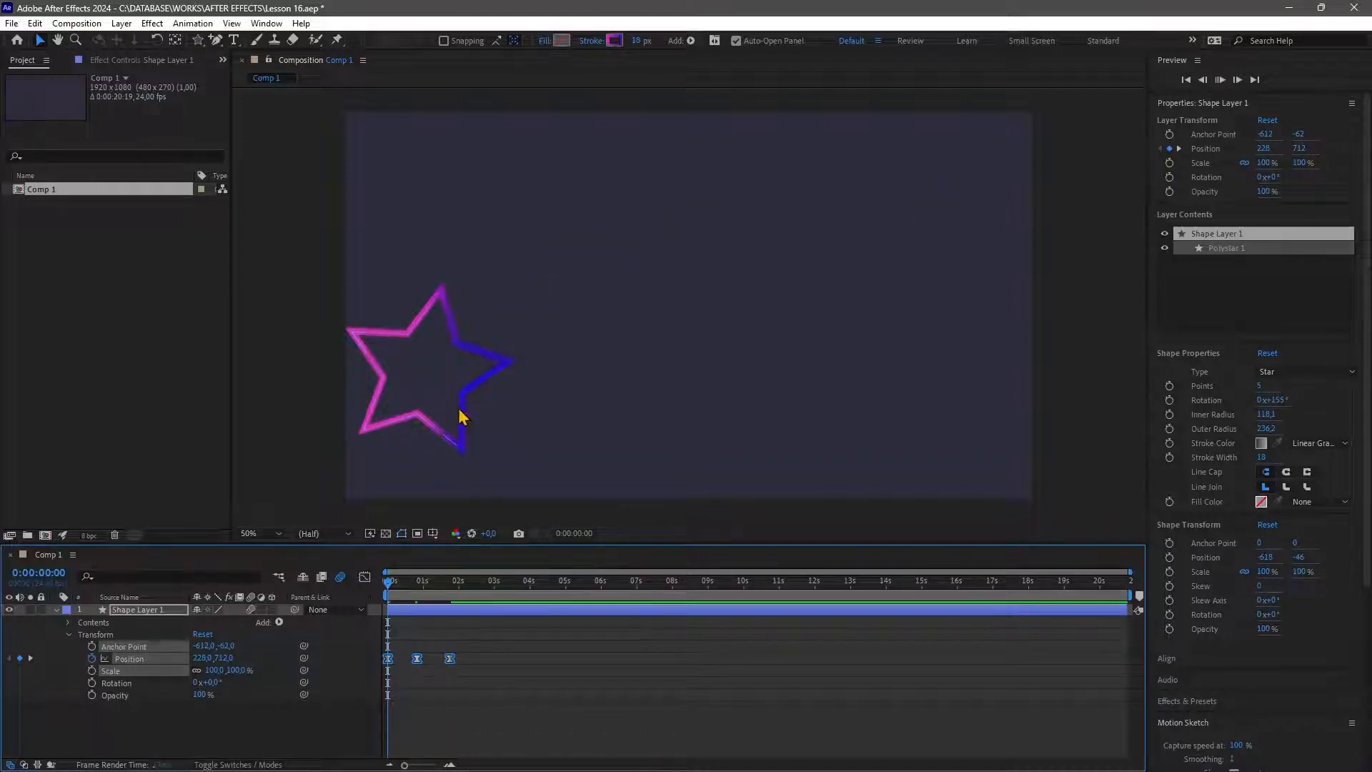
key(space)
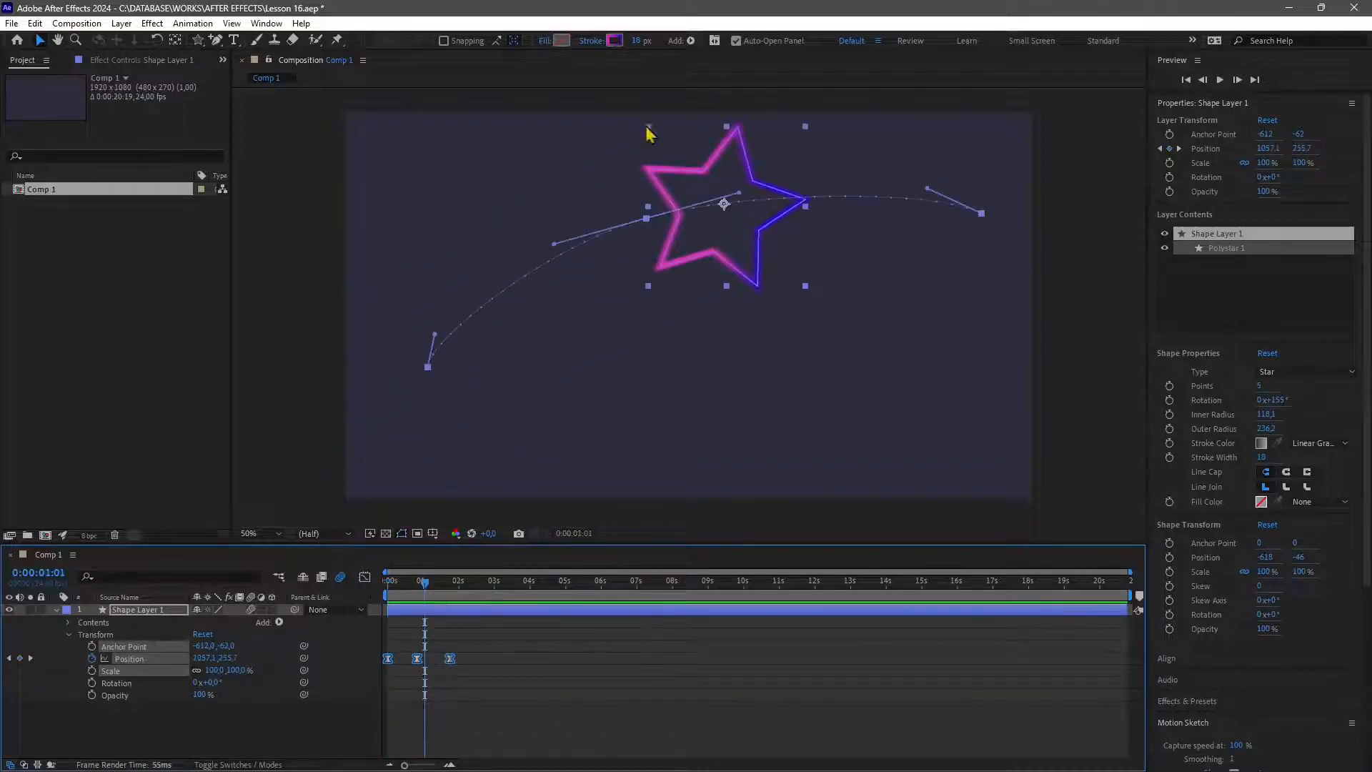
Step: Pull the motion path's start and end handles higher into near-vertical tangents, and scrub the time back to 0:00:00:01
drag(435, 333, 431, 287)
drag(928, 188, 973, 127)
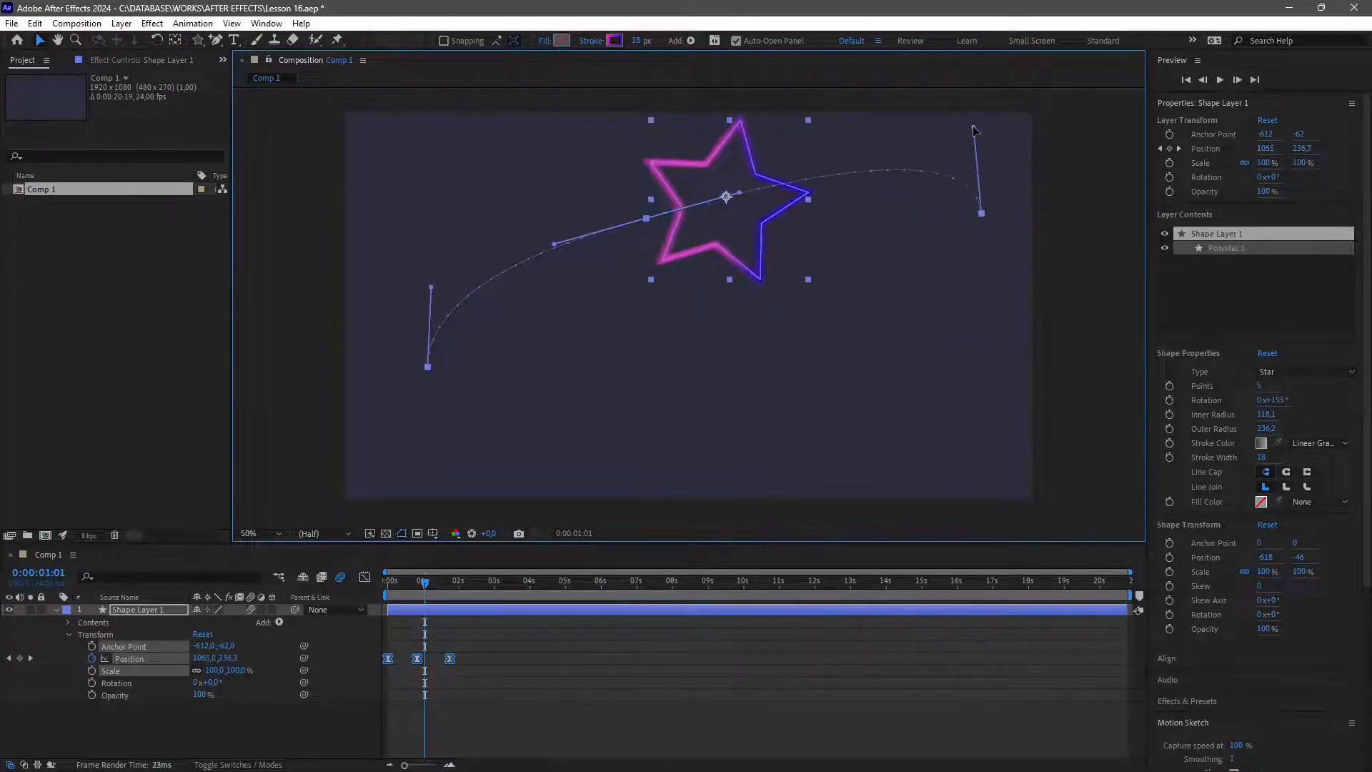
click(421, 611)
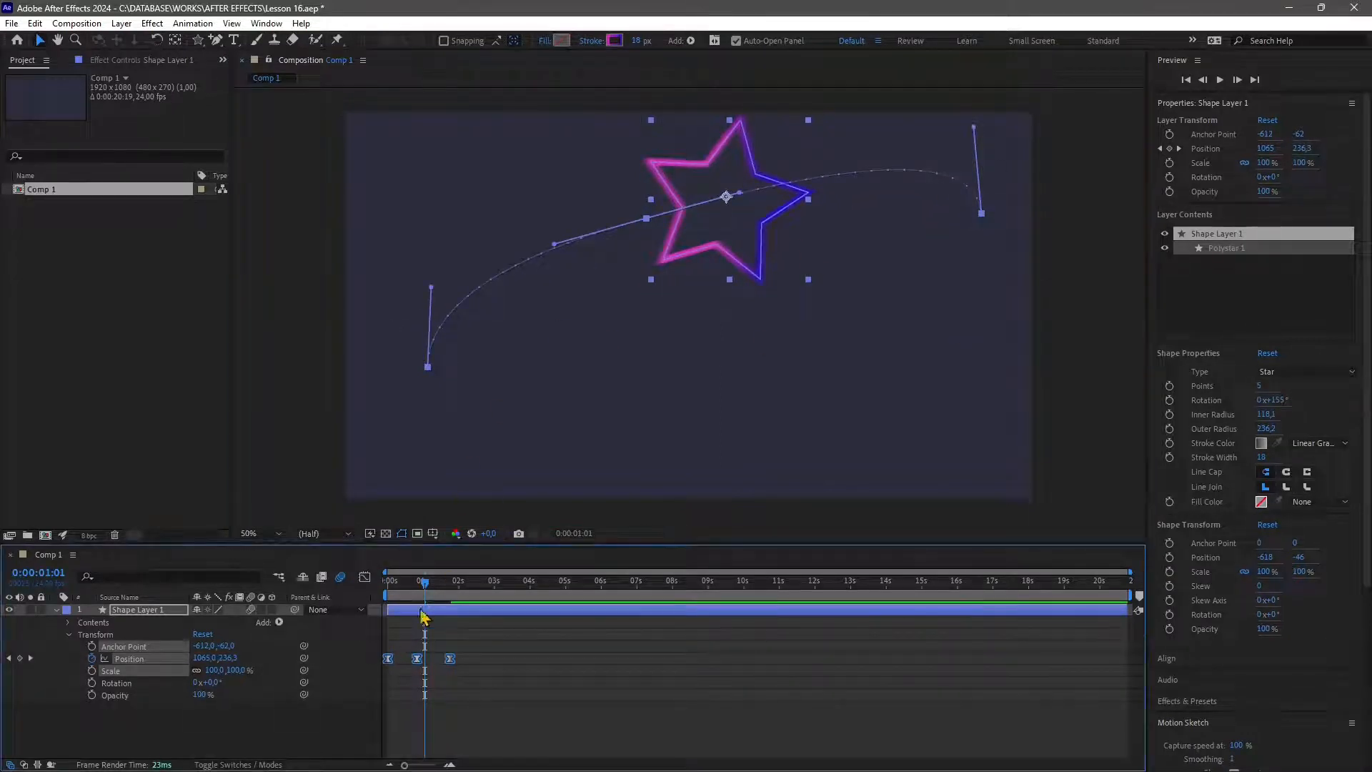
drag(430, 585, 393, 675)
drag(400, 593, 393, 668)
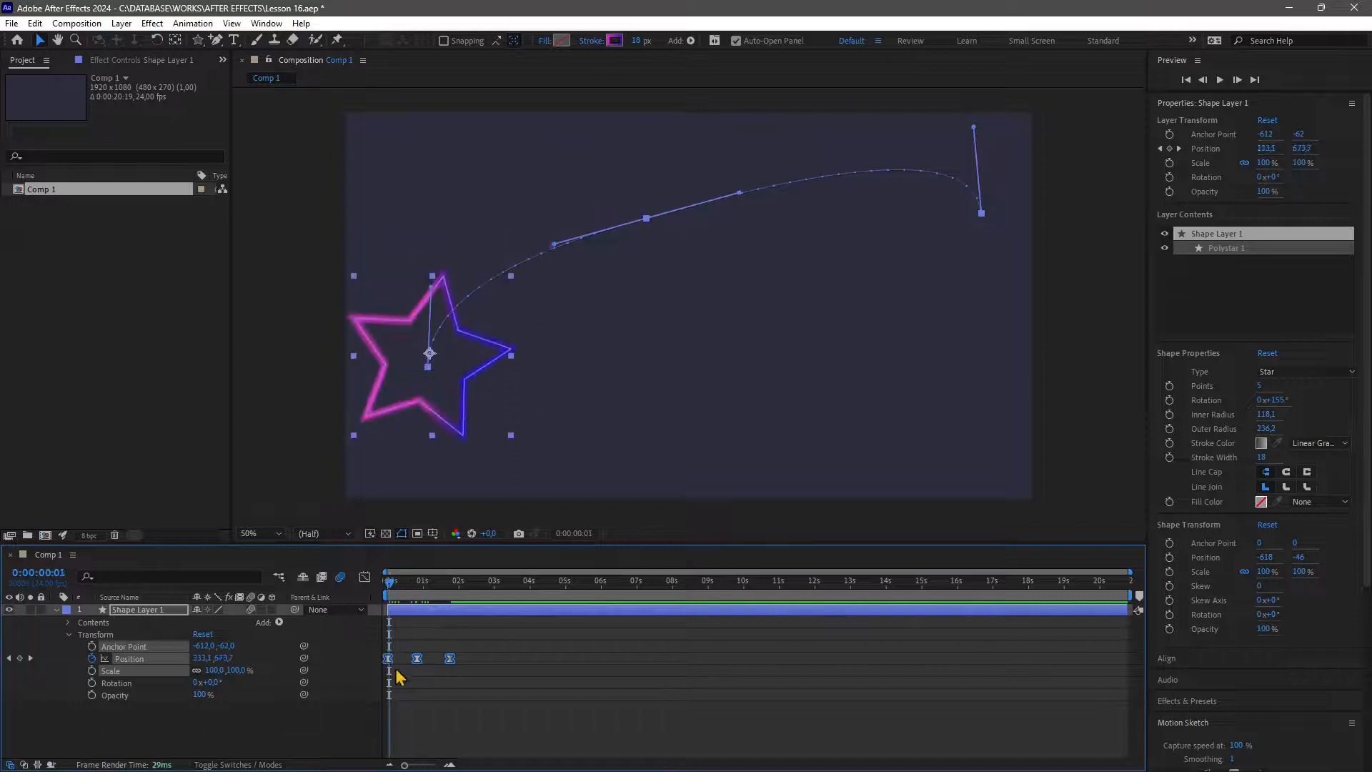
Step: Show the selected transform properties in the Graph Editor and fit all graphs to view
click(365, 578)
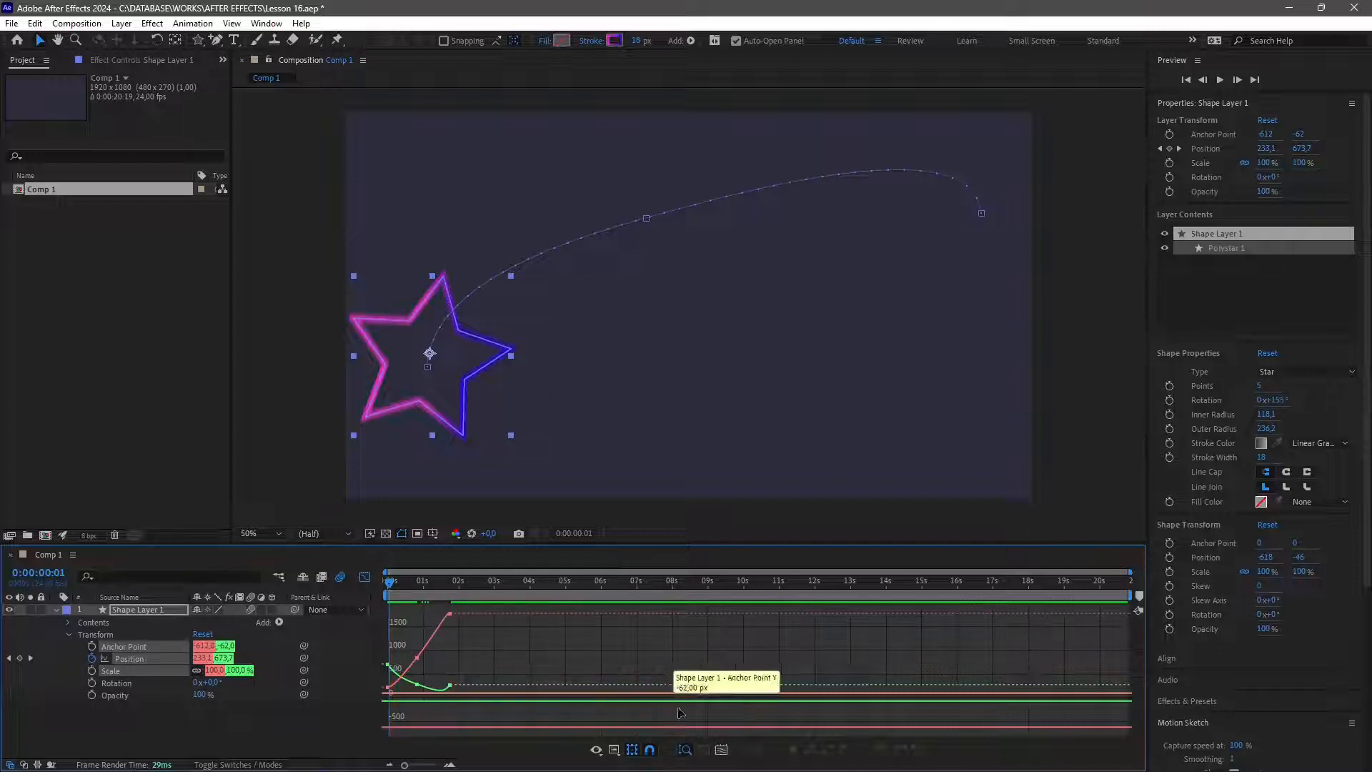
click(721, 751)
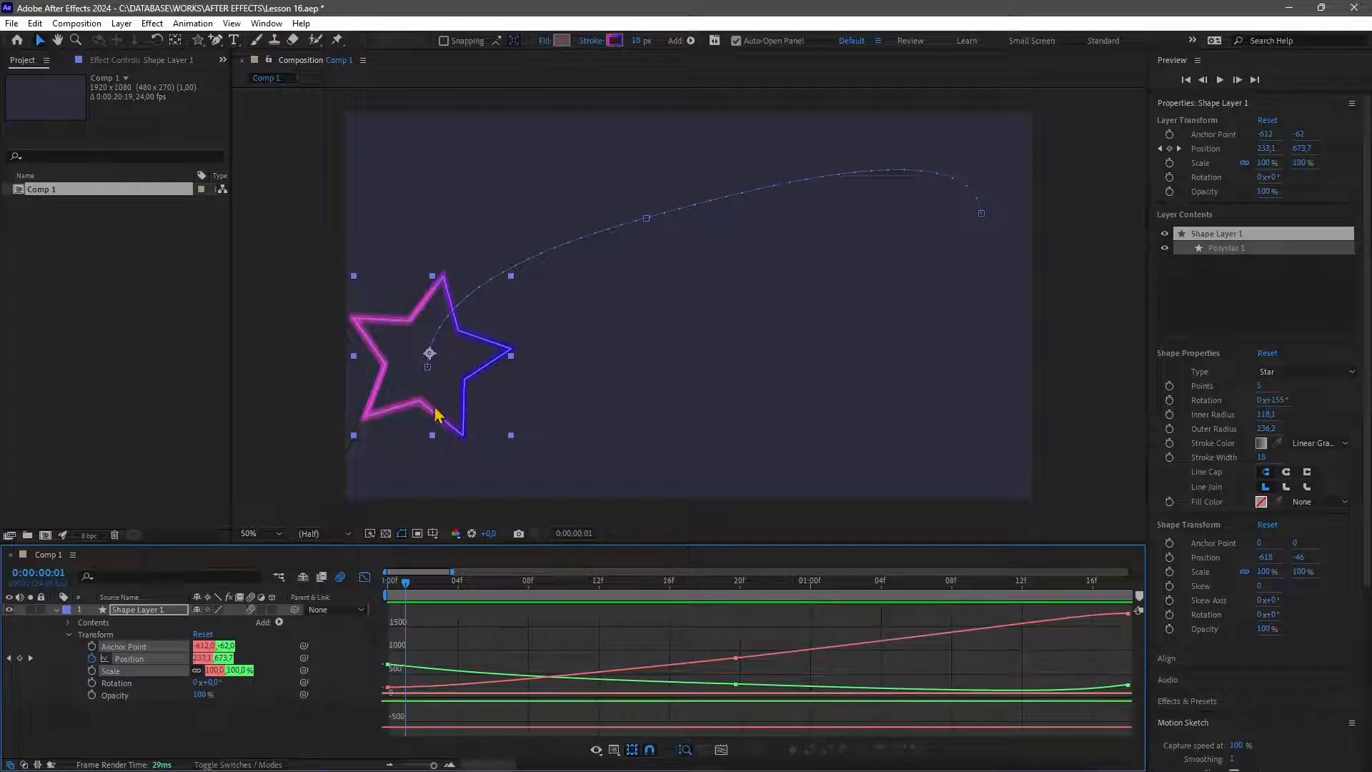
click(613, 749)
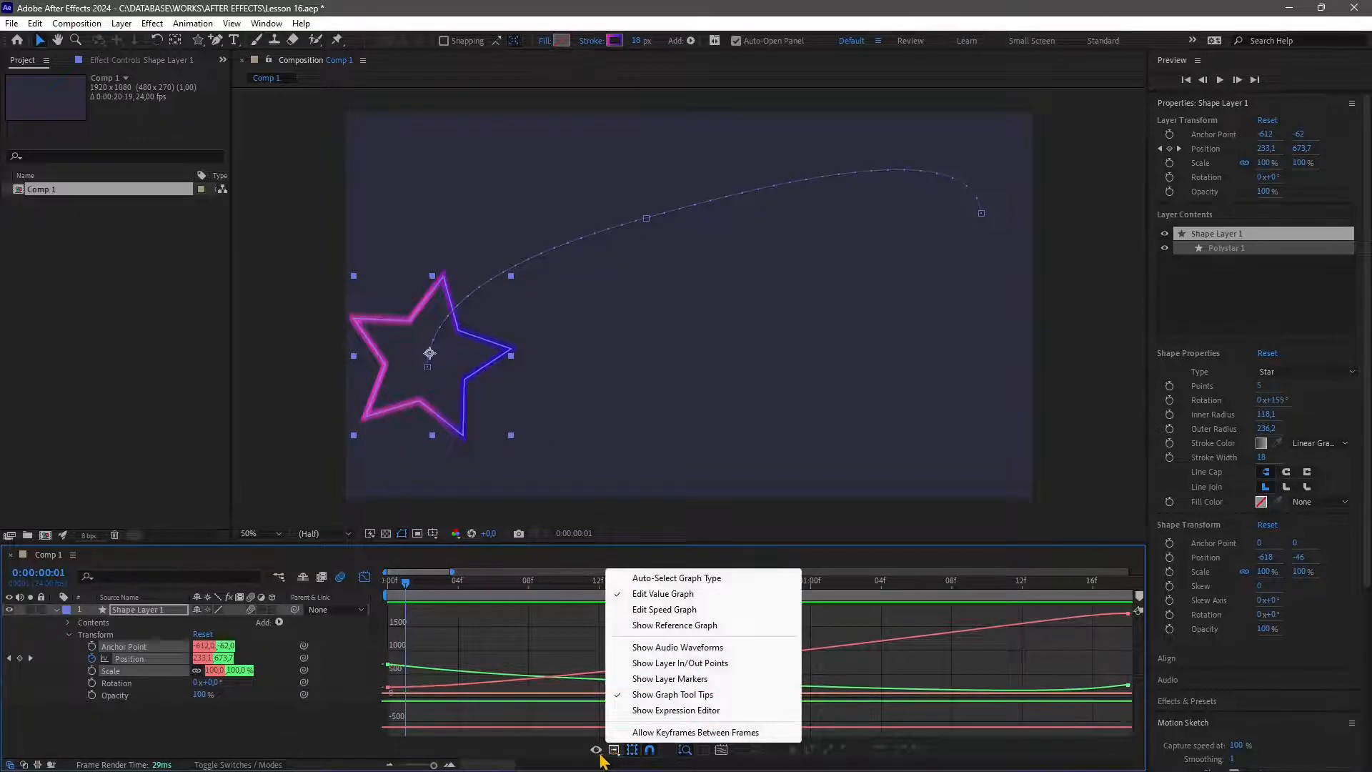
Step: Turn the graph display of selected properties off and on again, and try the option for showing animated properties
click(598, 753)
click(604, 703)
click(597, 750)
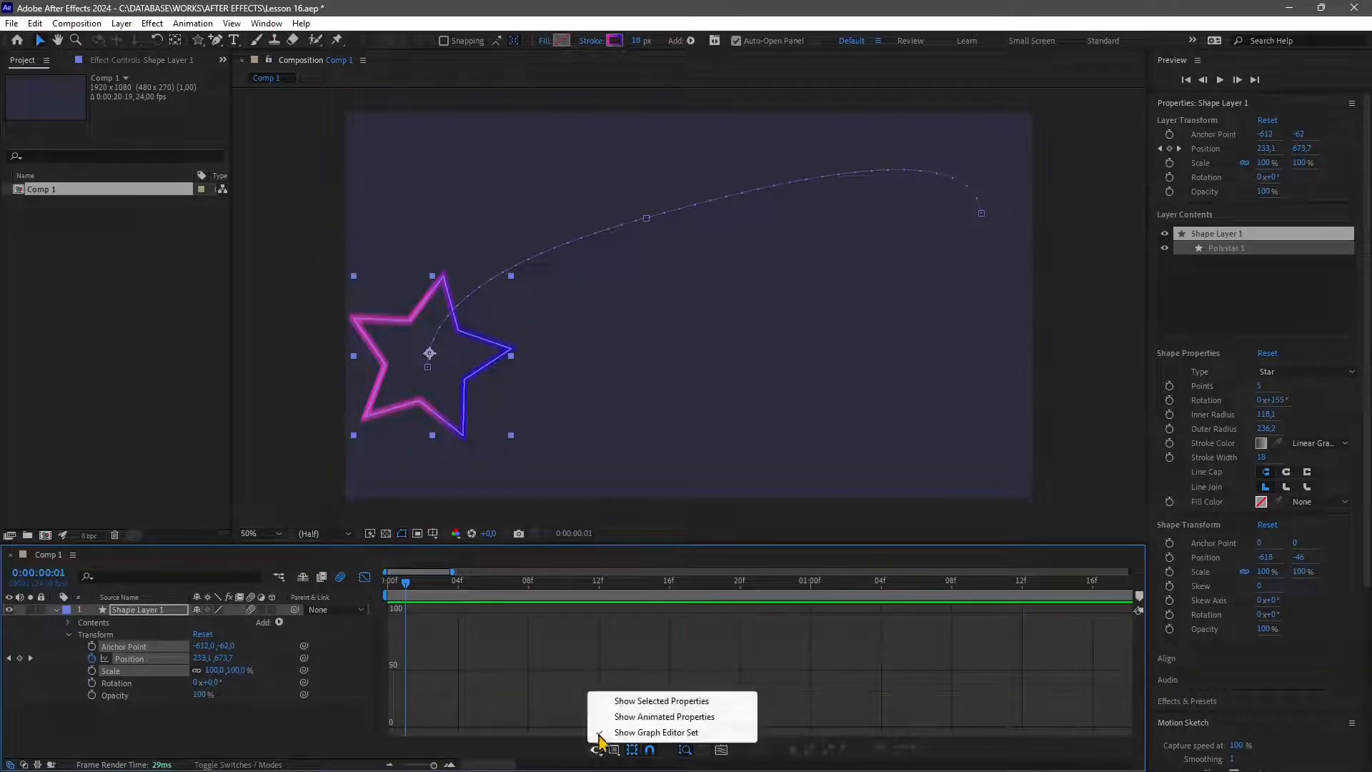
click(604, 701)
click(597, 750)
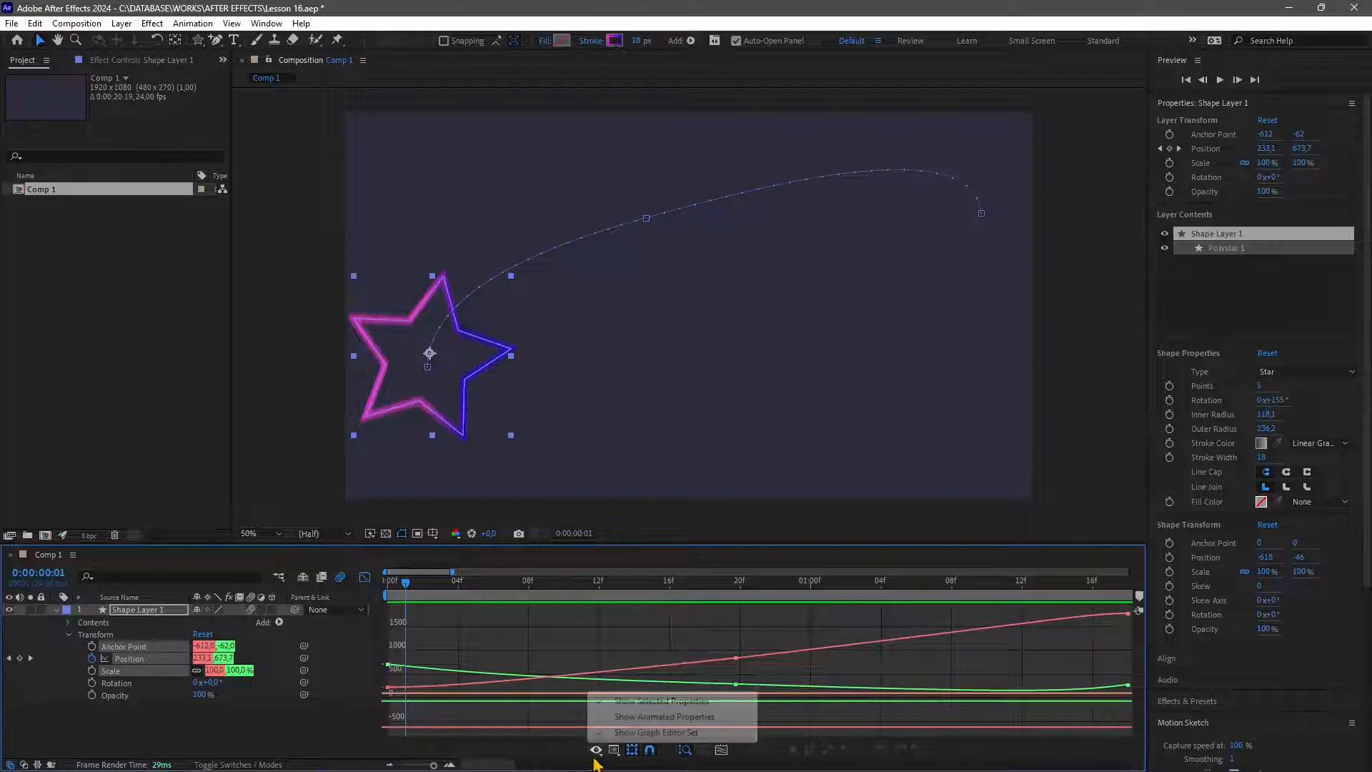
click(603, 718)
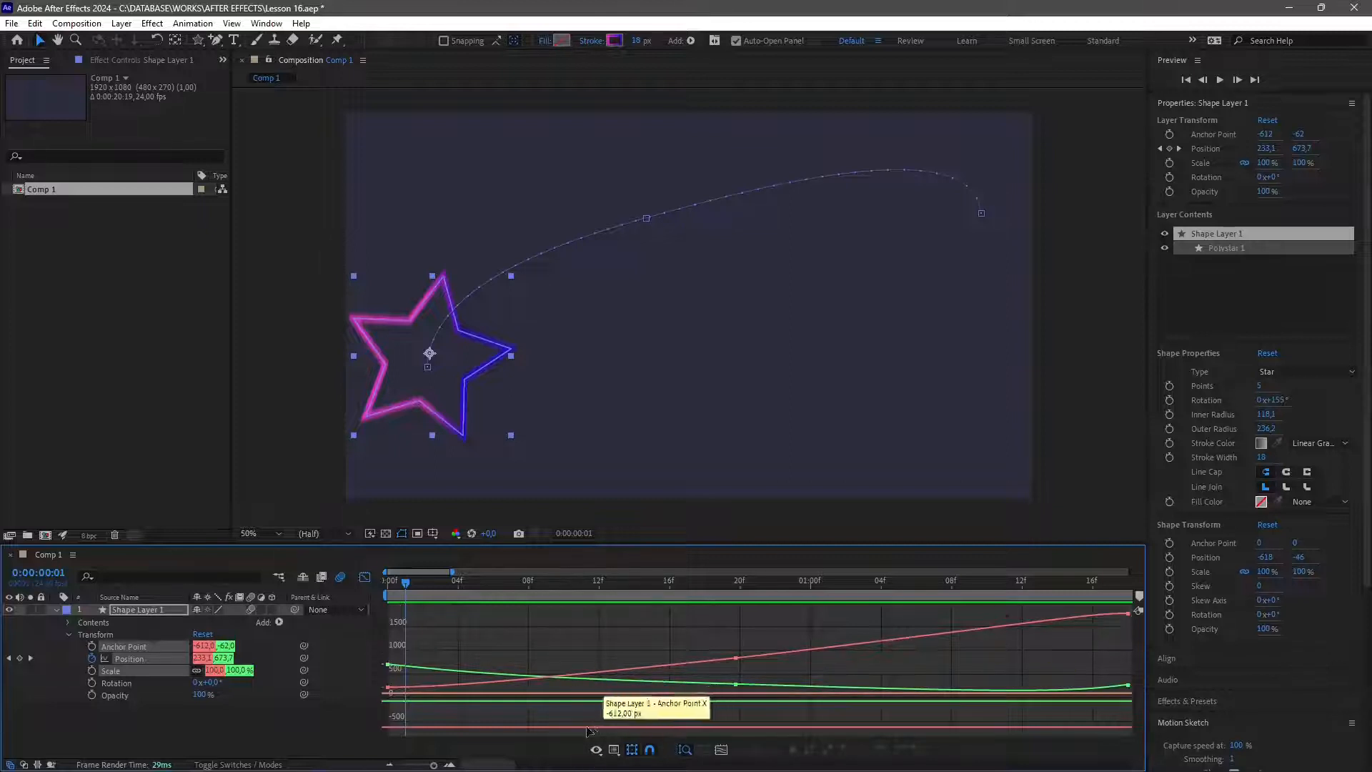
Step: Try Auto-Select Graph Type for the graphs and select the middle and first Position keyframes on the curve
click(615, 751)
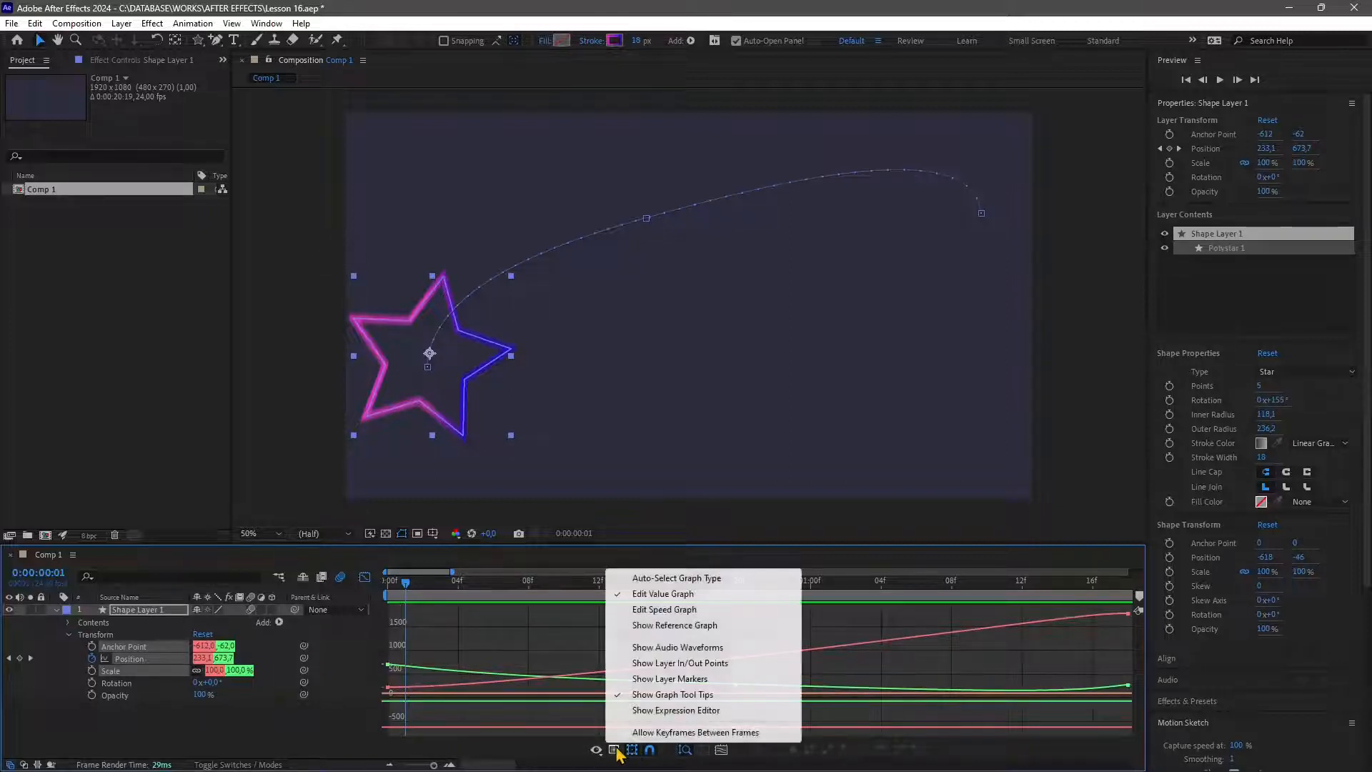
click(652, 584)
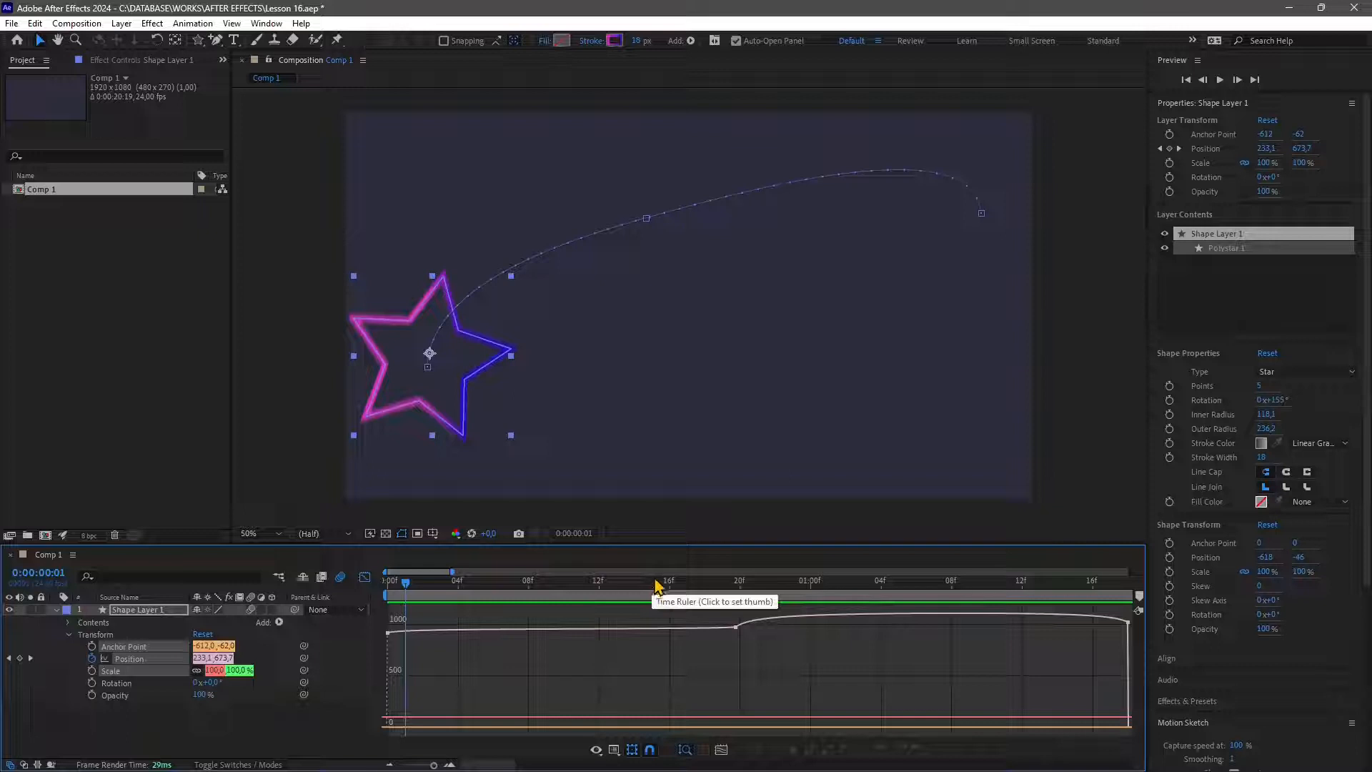
click(737, 629)
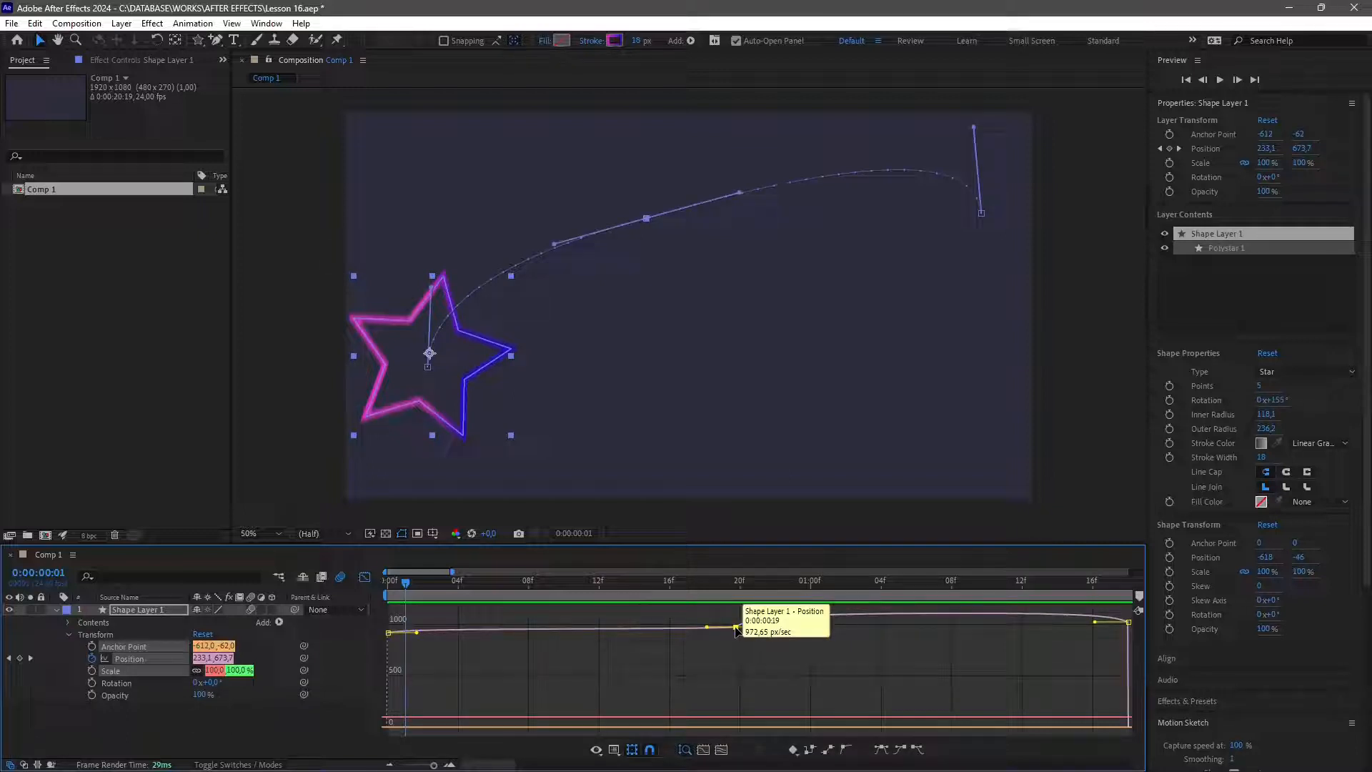
click(388, 633)
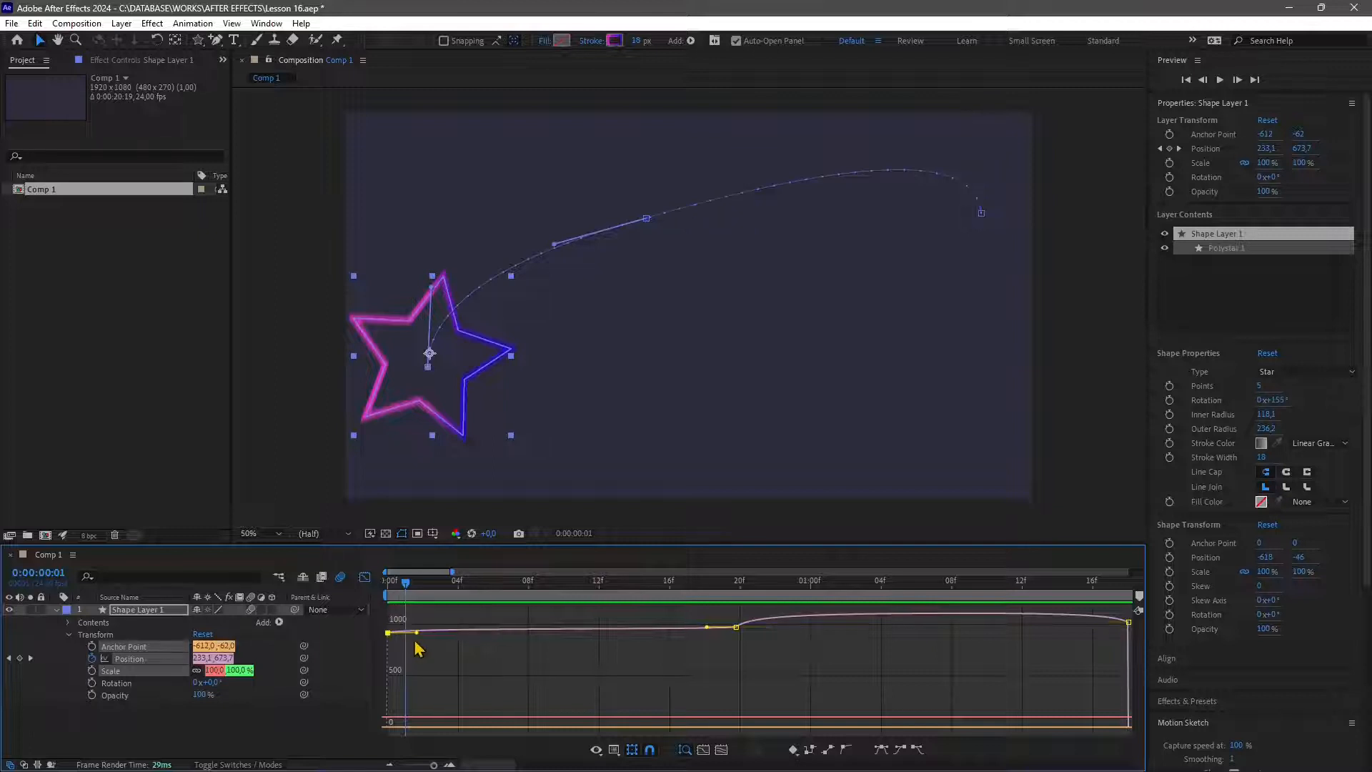
click(736, 629)
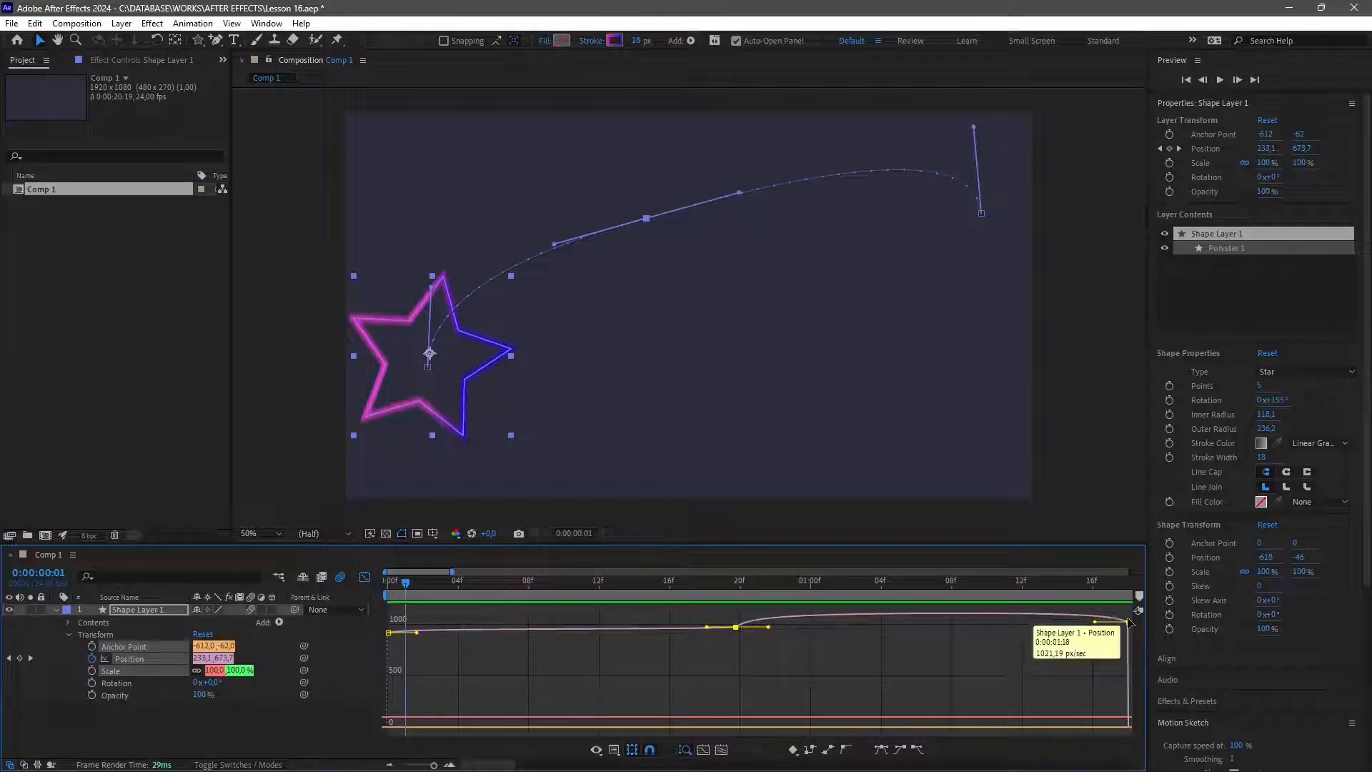
Step: Set the Graph Editor to Edit Speed Graph and review its other display options
click(614, 749)
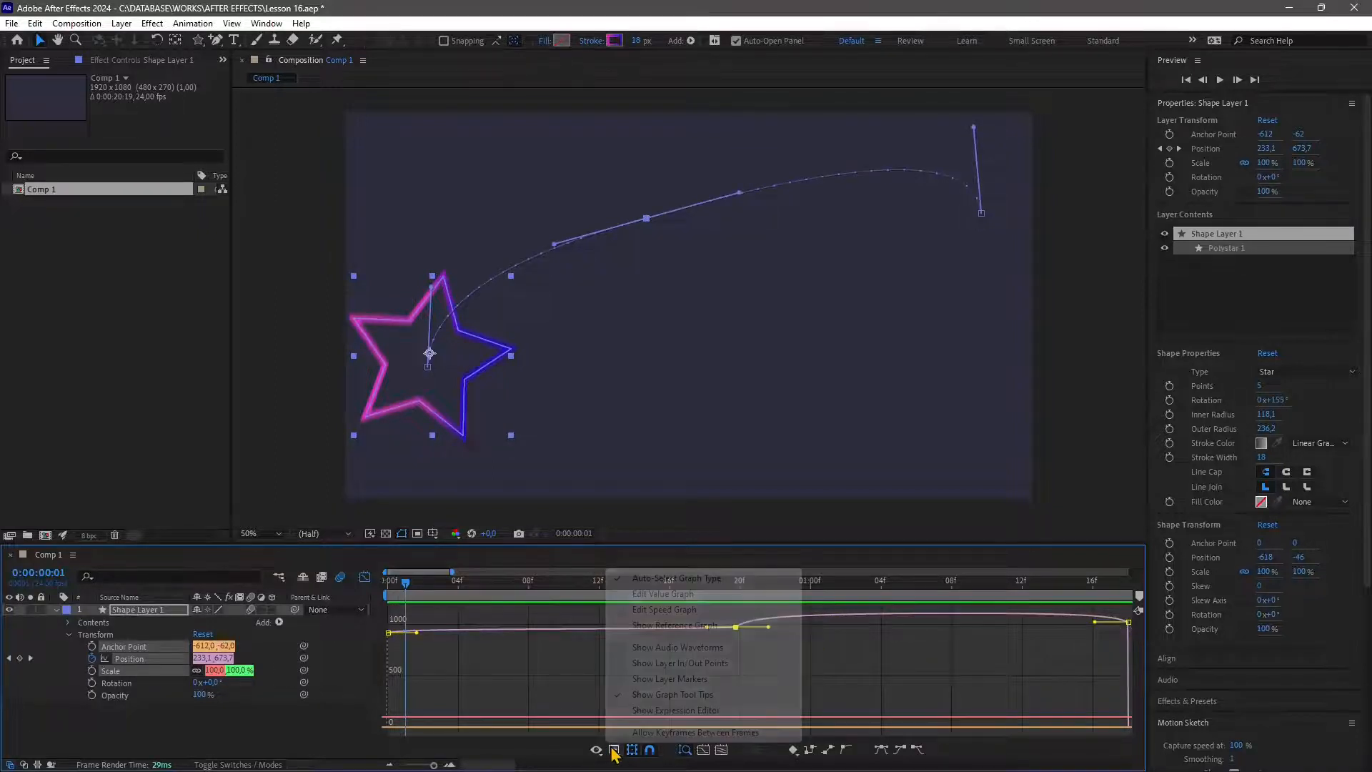
click(668, 611)
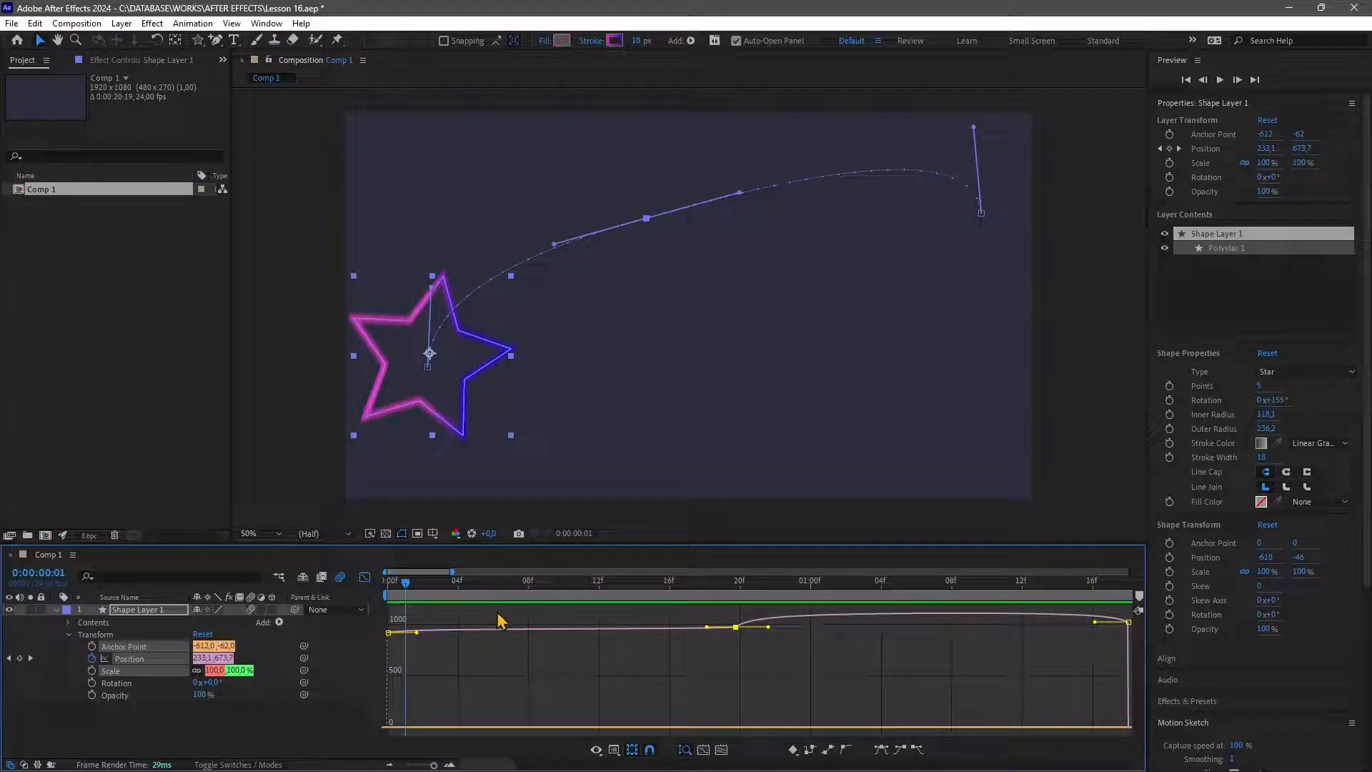
click(614, 749)
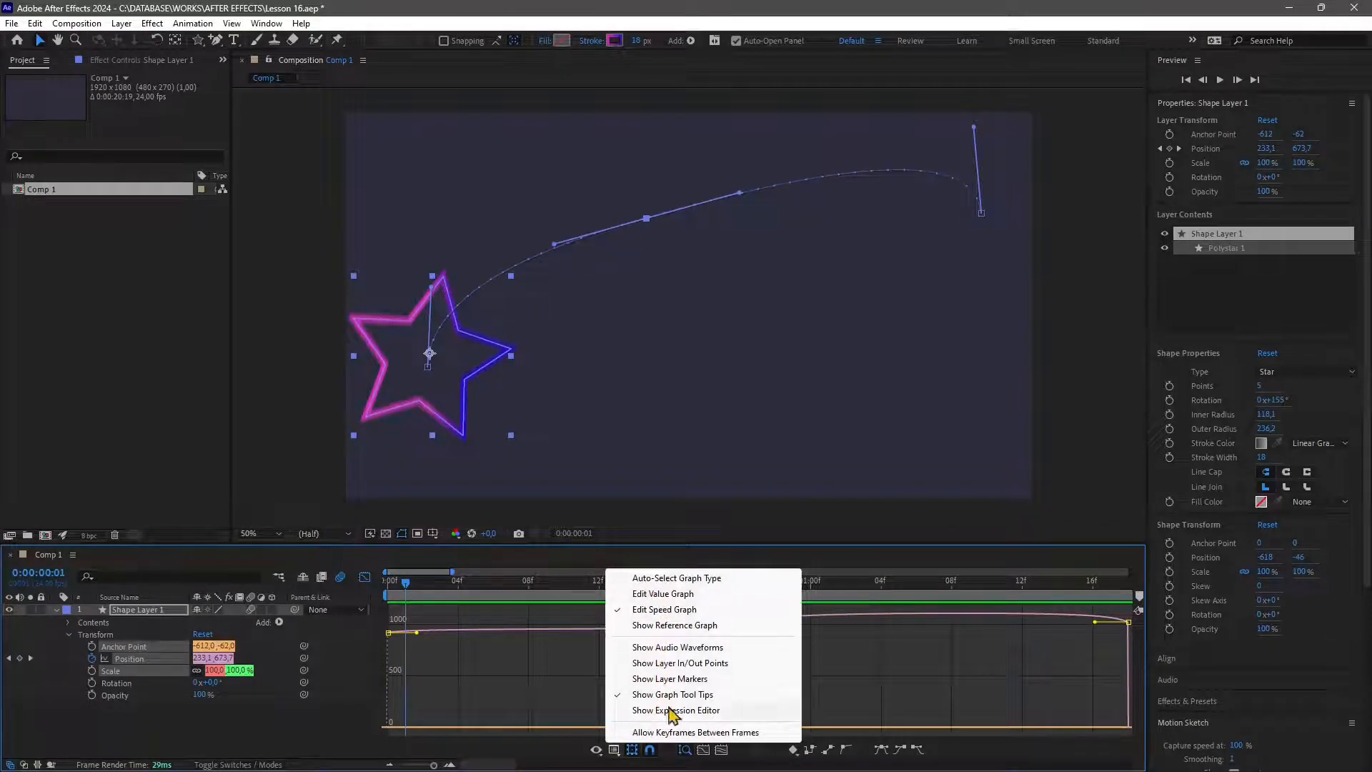
click(537, 744)
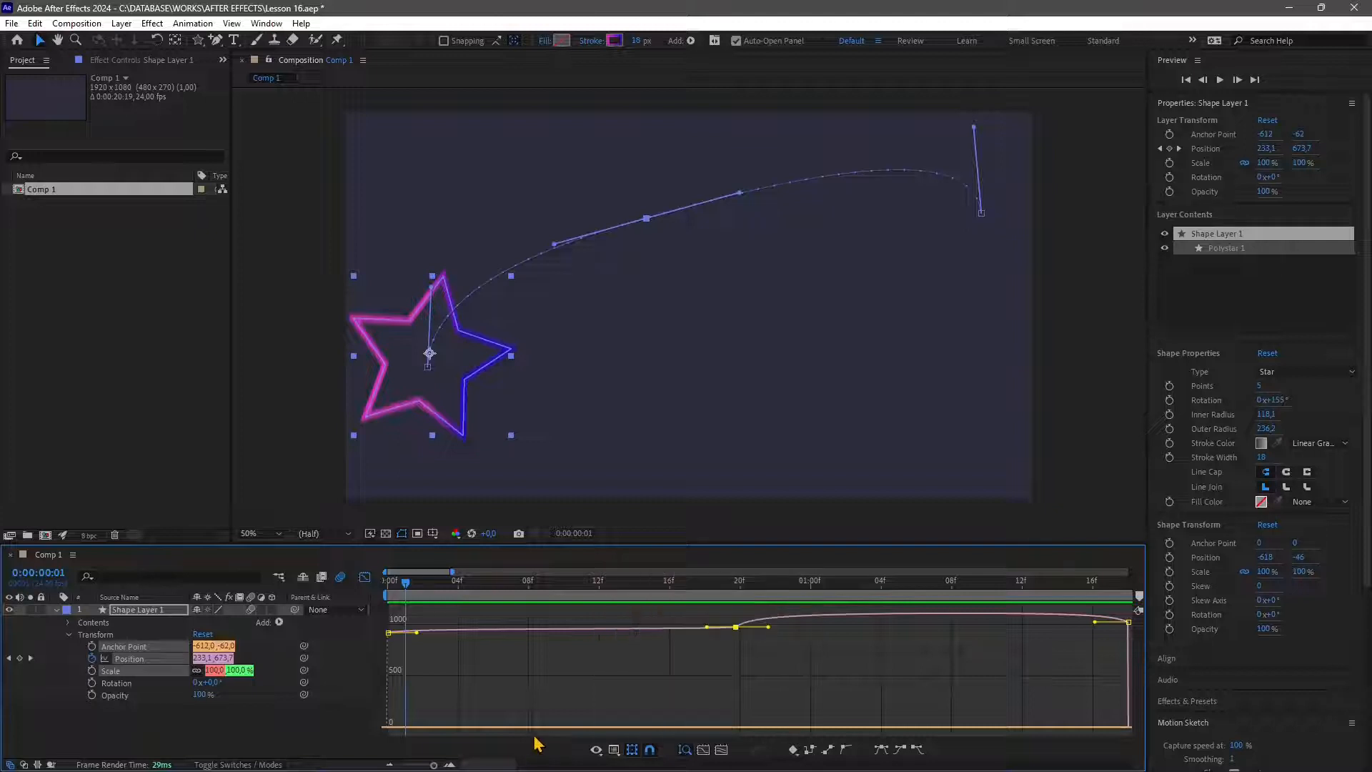
Step: Select Position keyframes in the speed graph, fit the first keyframe's selection to view, and fit all graphs again
click(429, 368)
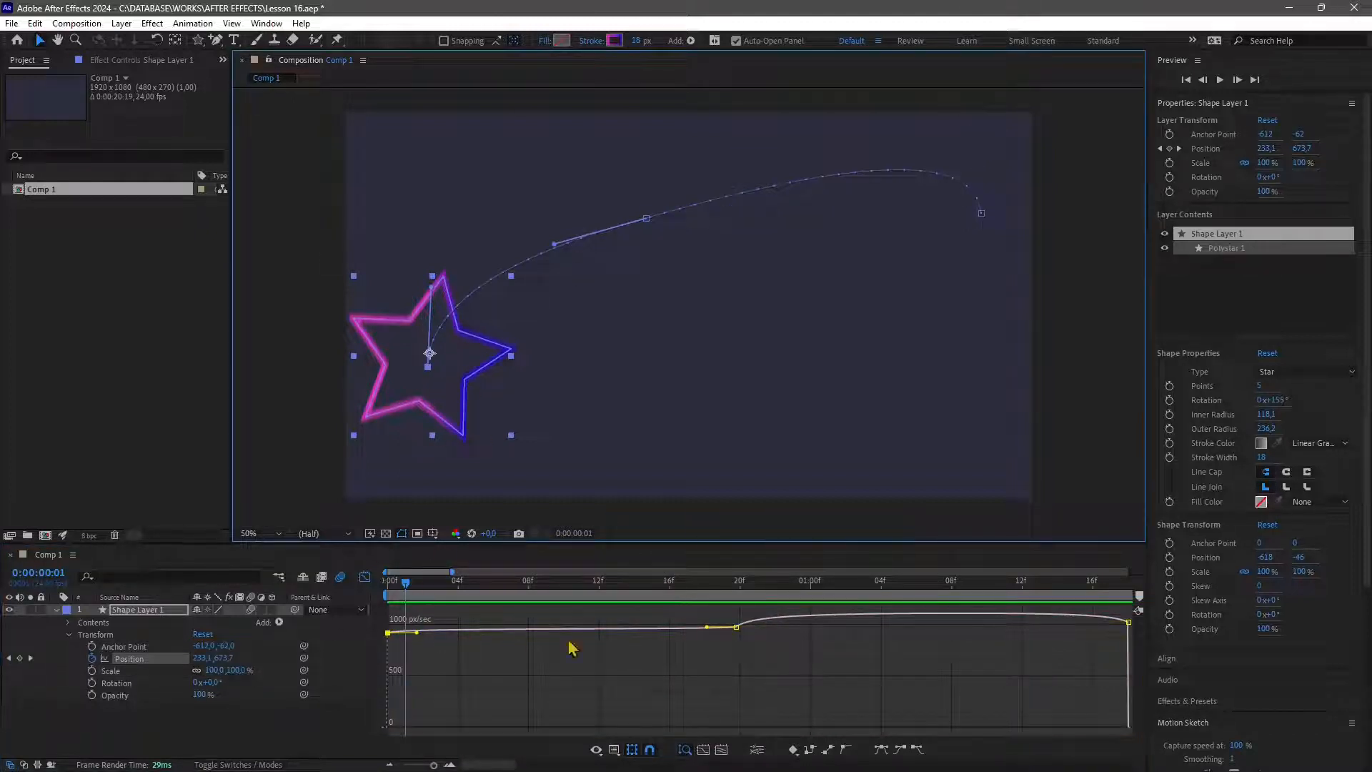
click(737, 626)
shift+click(1129, 623)
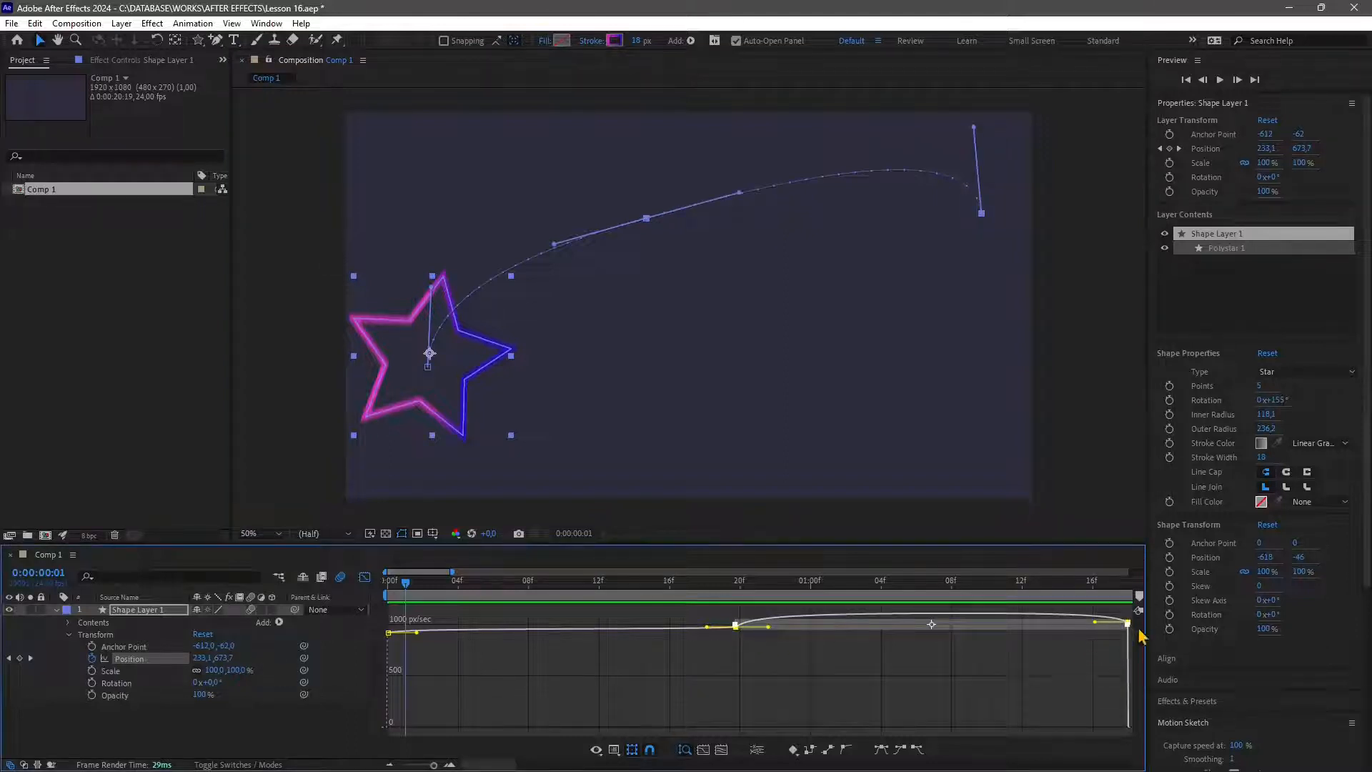
click(389, 633)
click(706, 749)
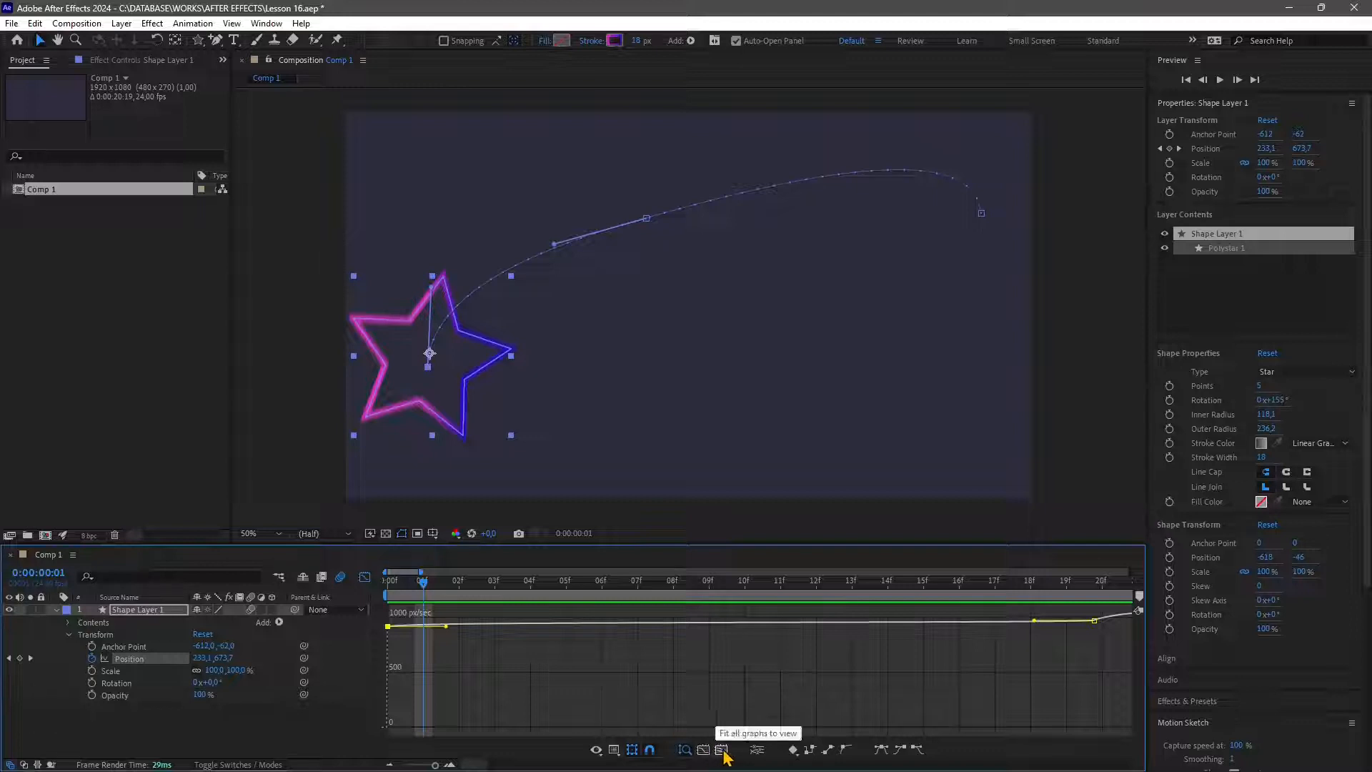
click(722, 750)
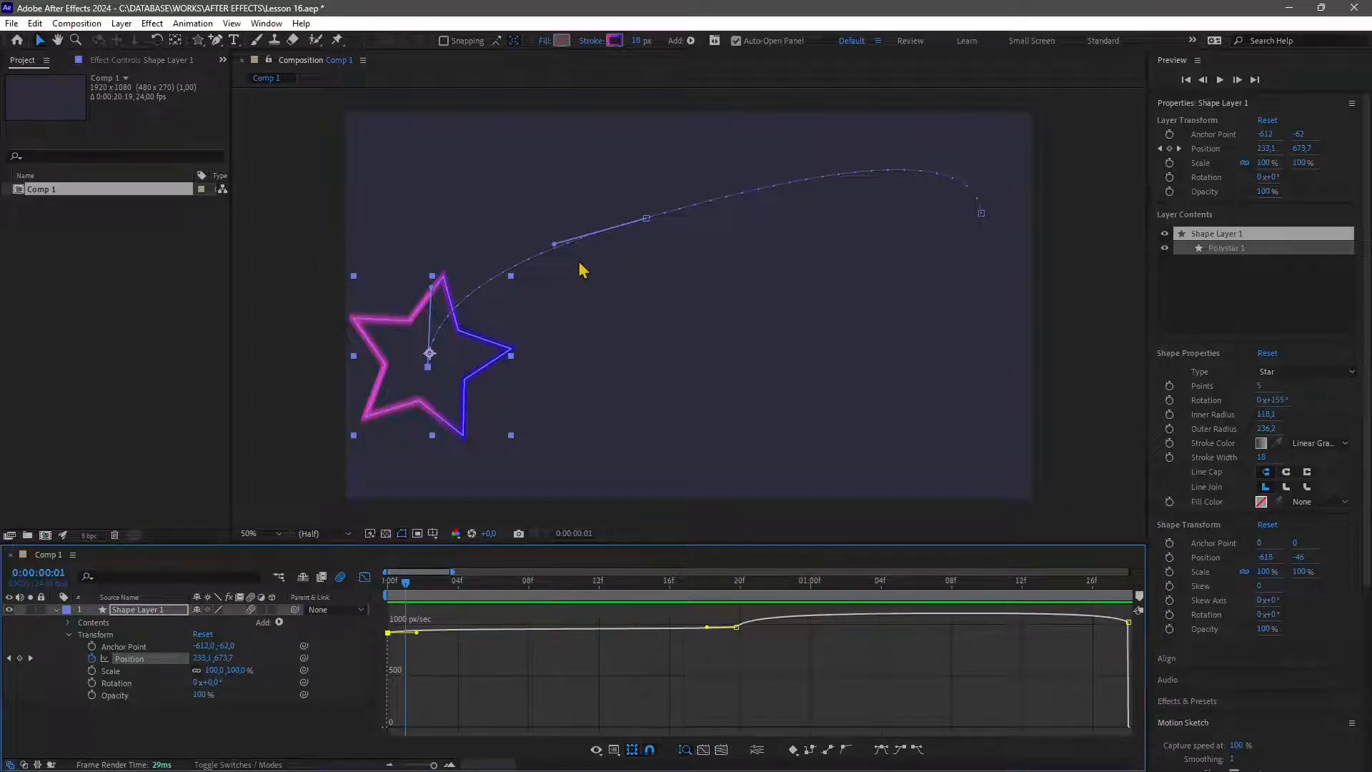
Step: Select the three keyframes along the motion path to compare them with their points in the speed graph, and deselect them
click(644, 218)
click(982, 213)
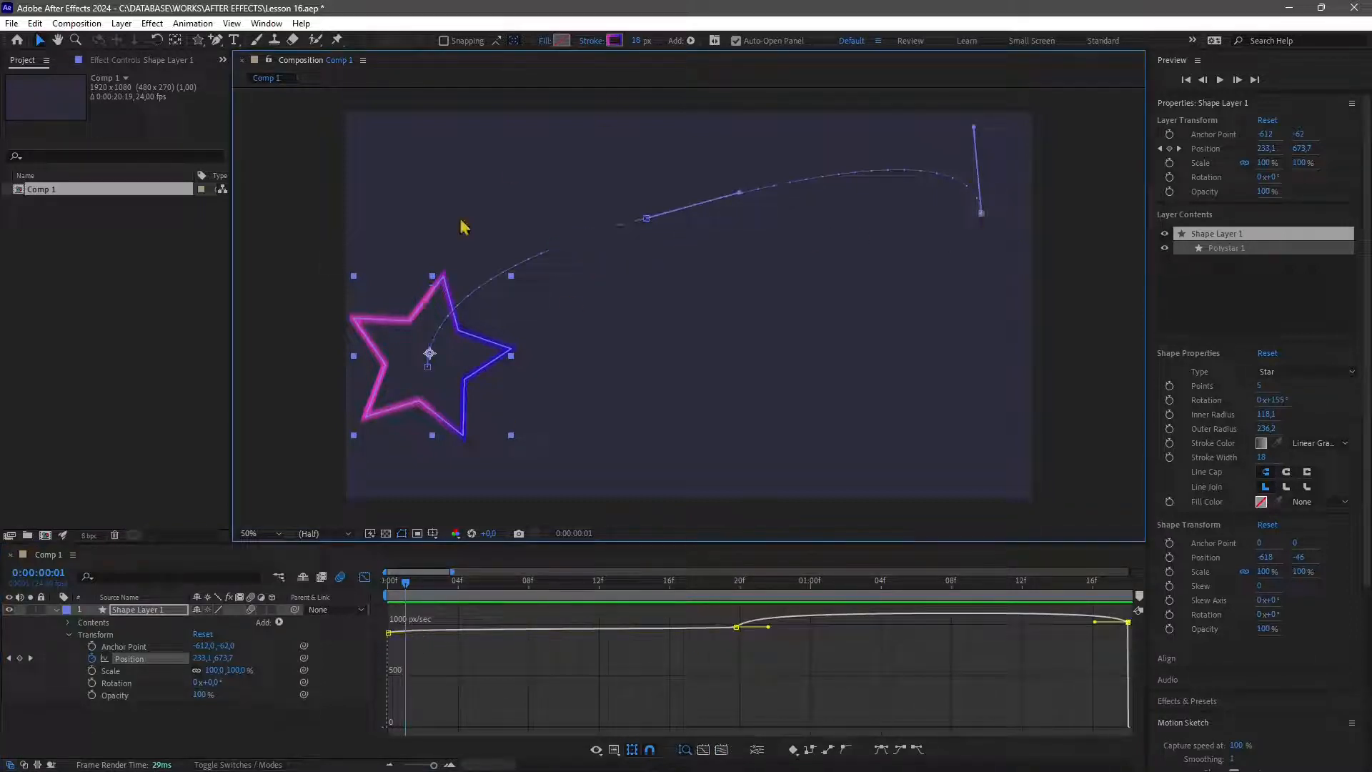
click(646, 220)
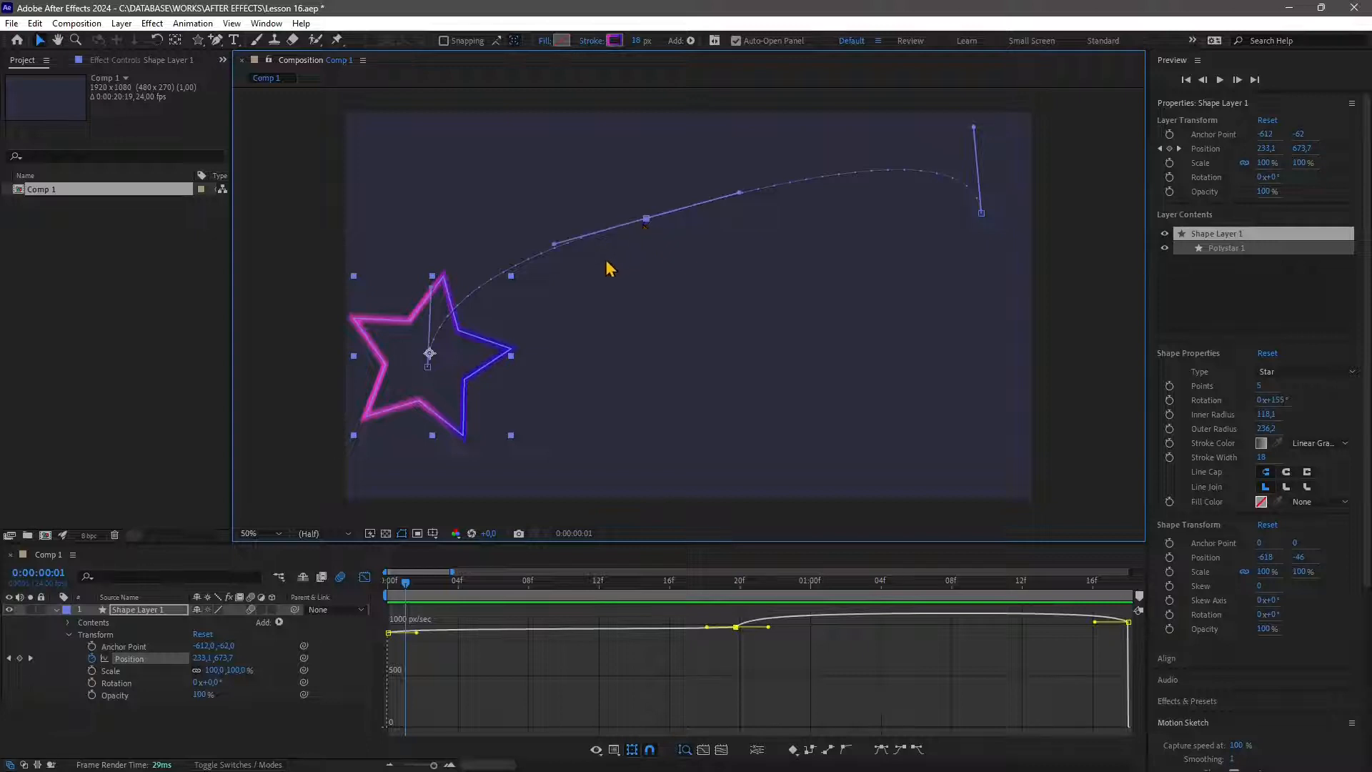
click(428, 368)
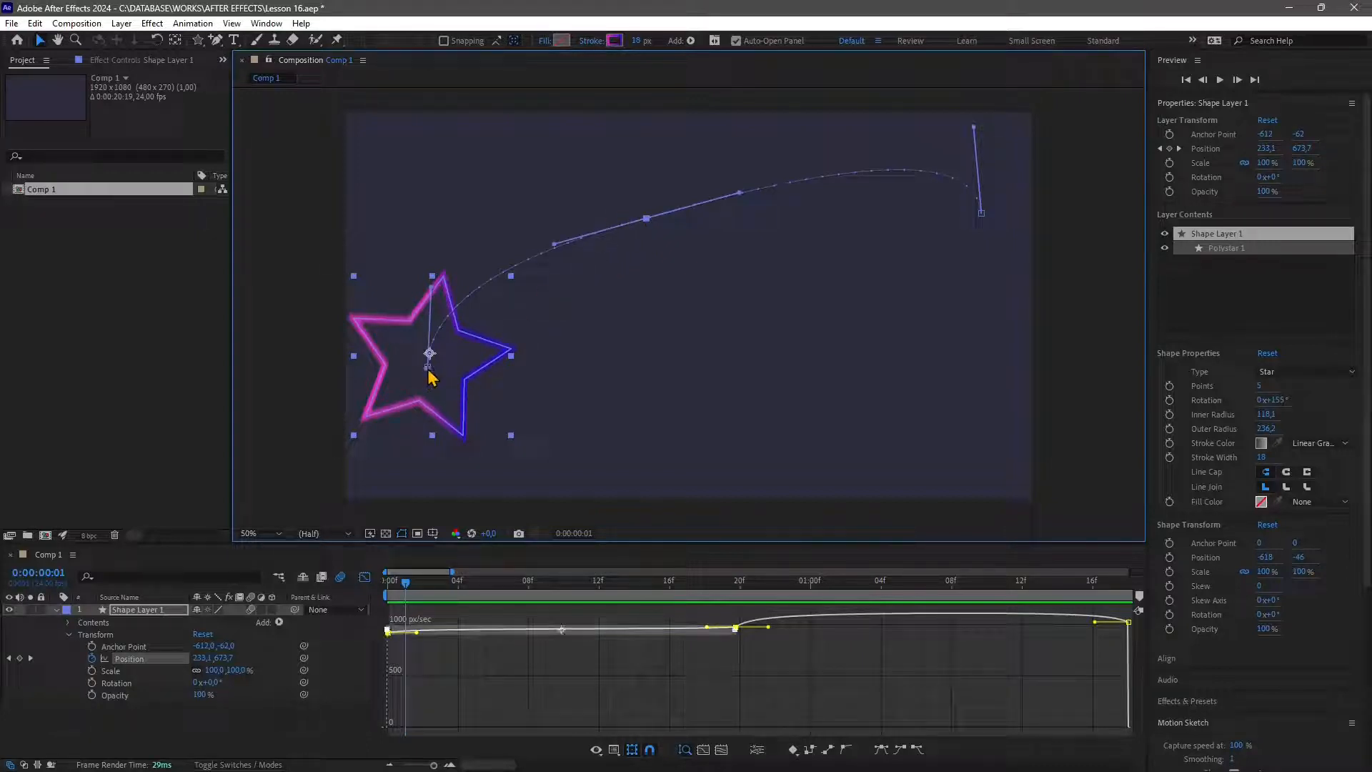
click(982, 213)
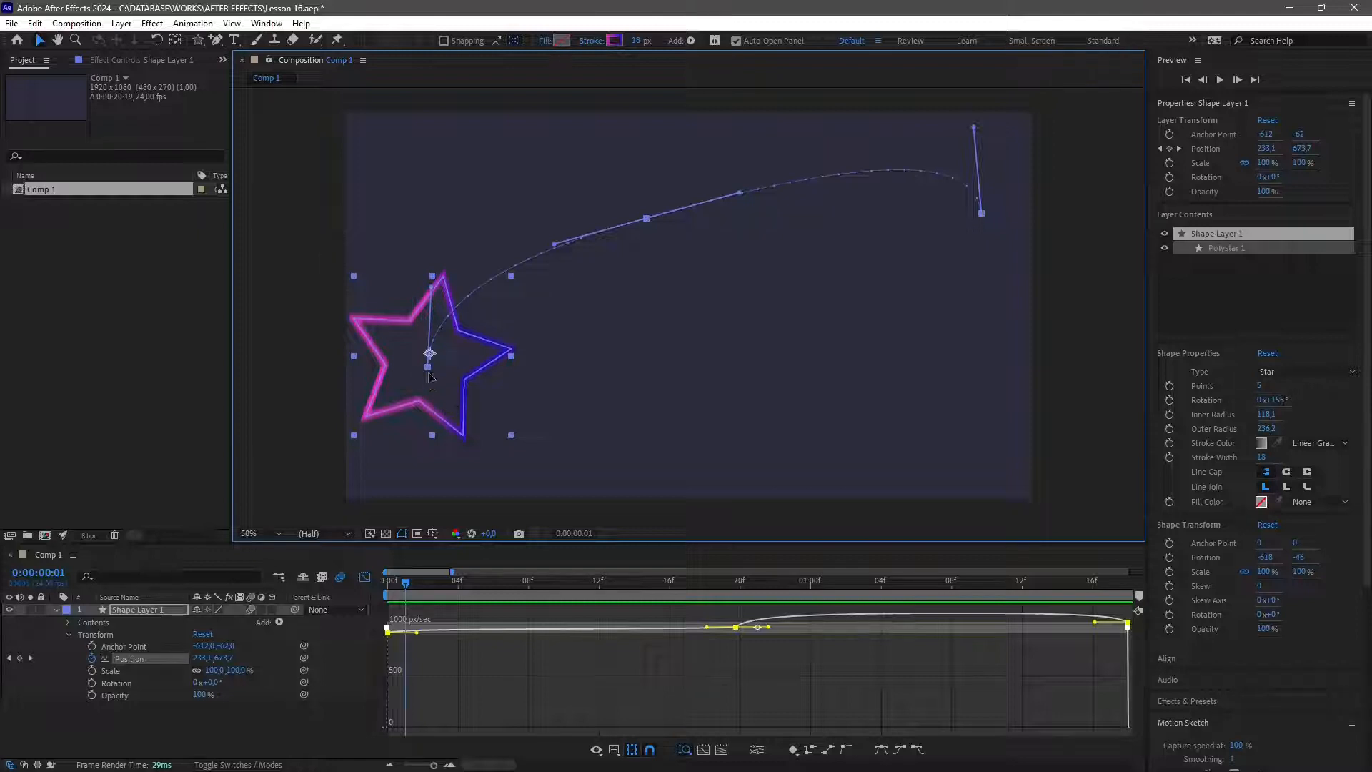
click(811, 417)
click(465, 361)
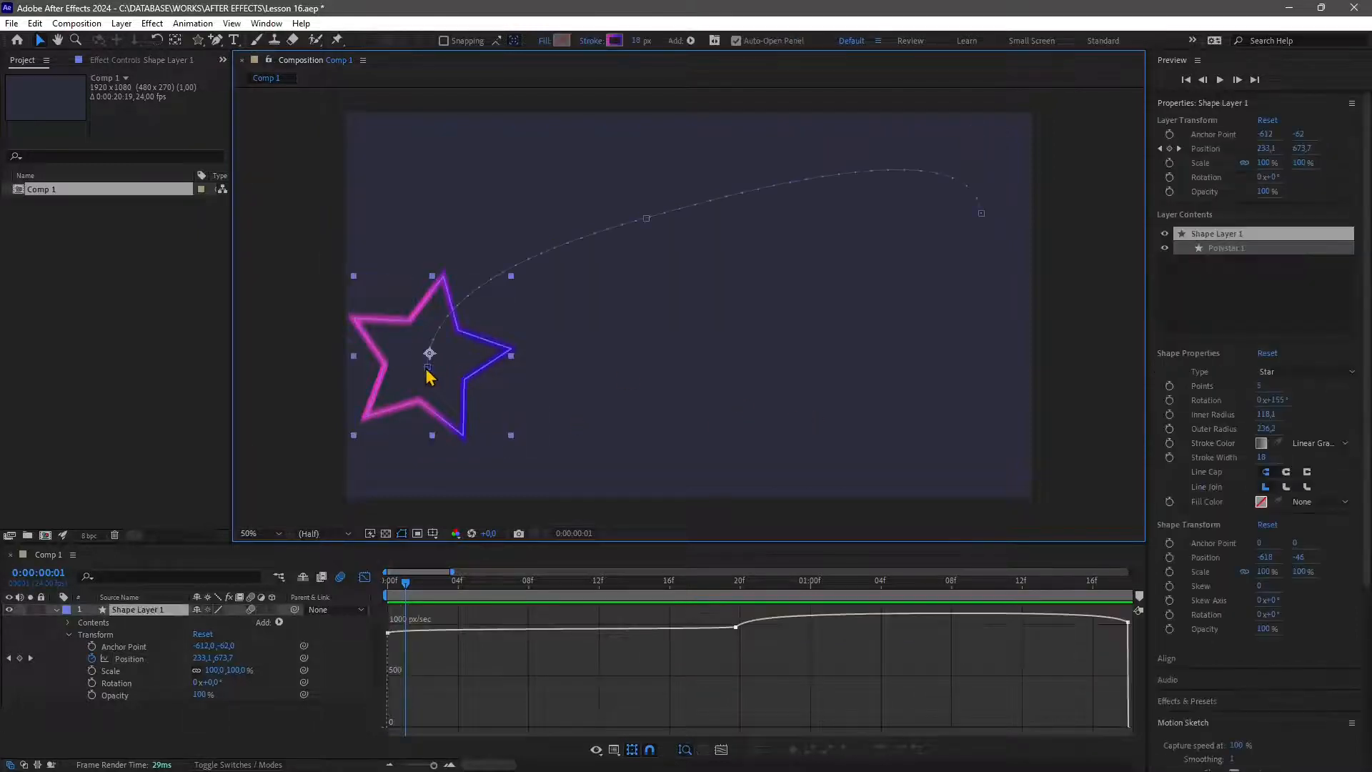
Step: Set the temporal interpolation of the motion path's first keyframe to Bezier
click(428, 367)
right_click(428, 367)
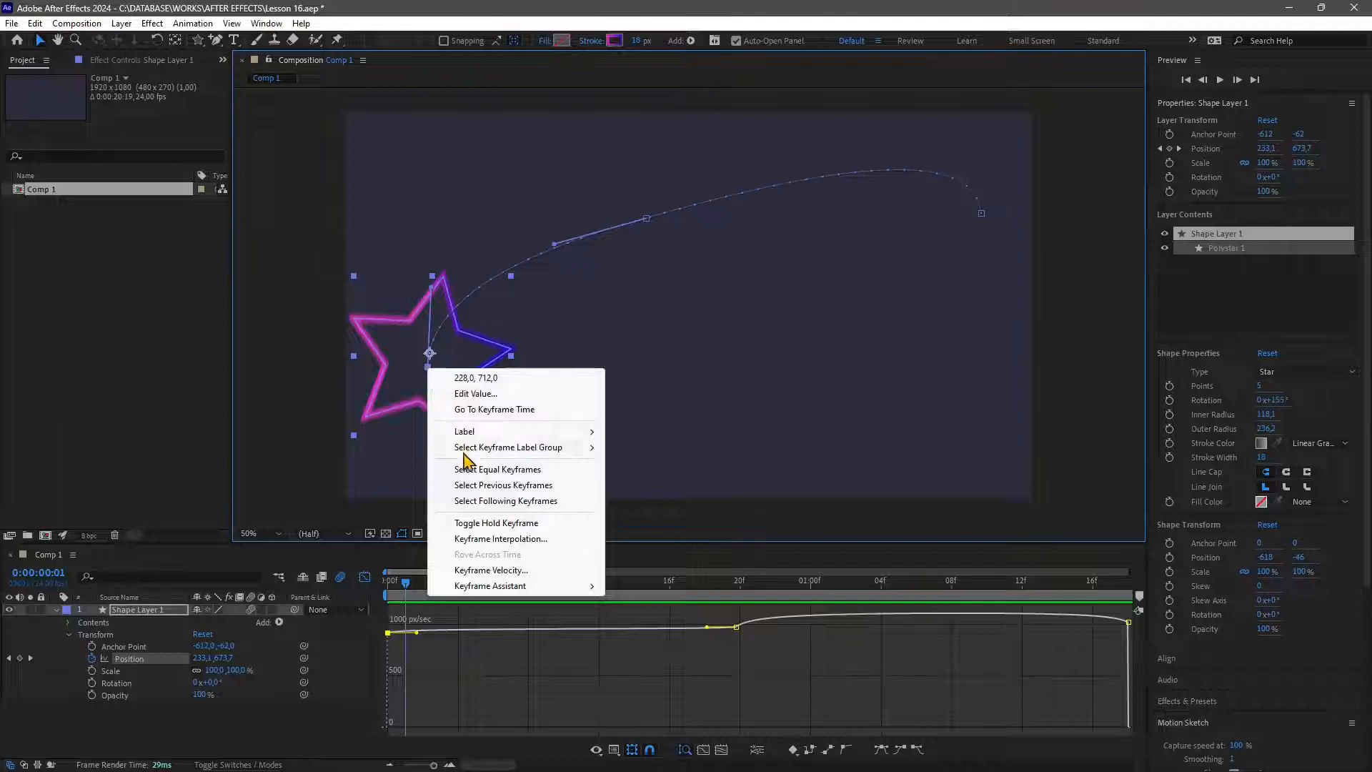
click(543, 538)
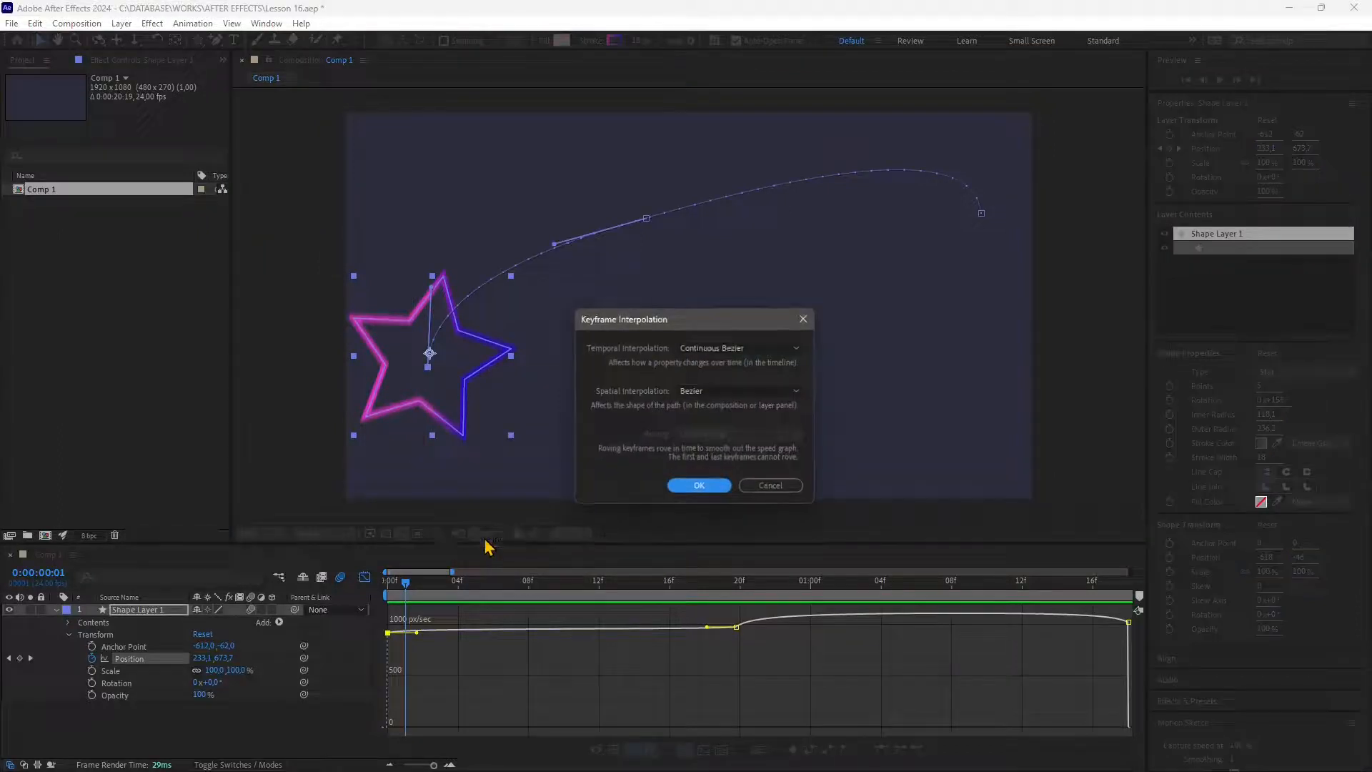
click(706, 348)
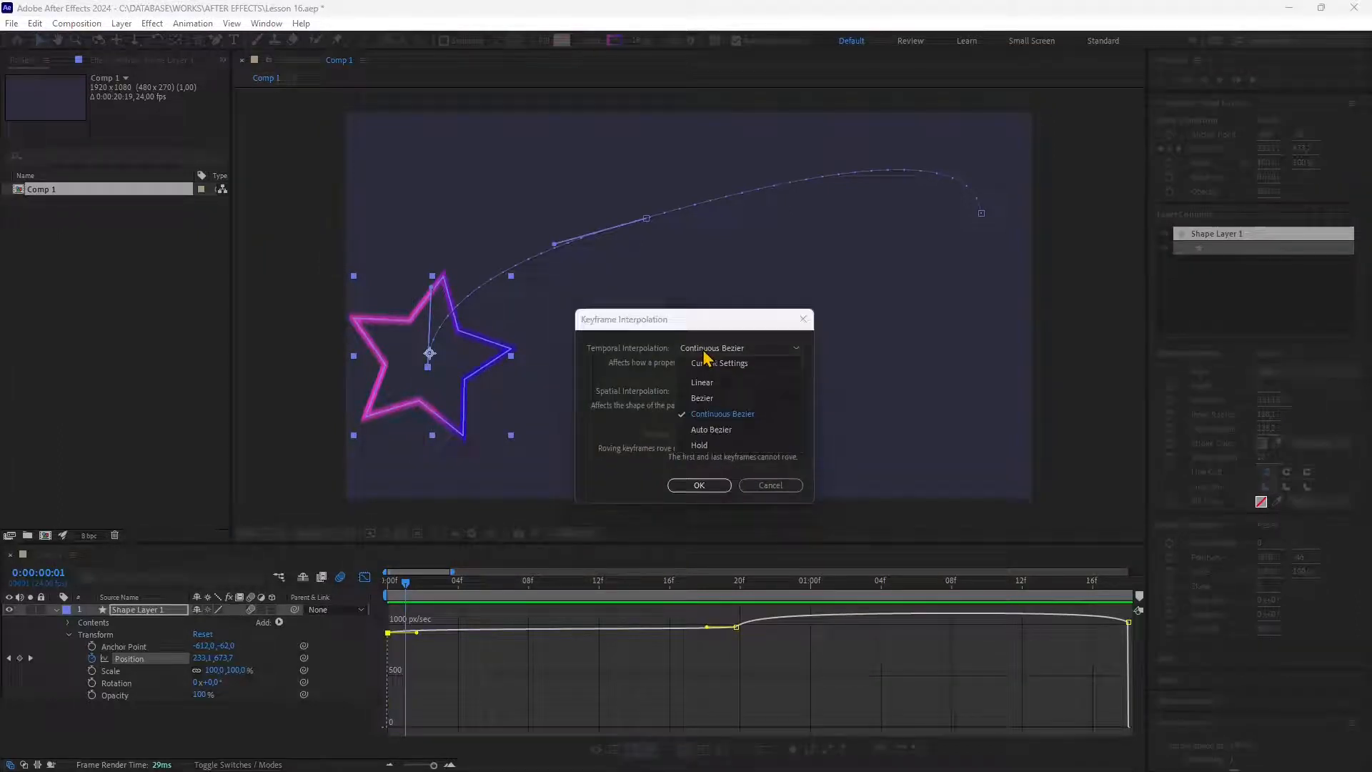
click(711, 398)
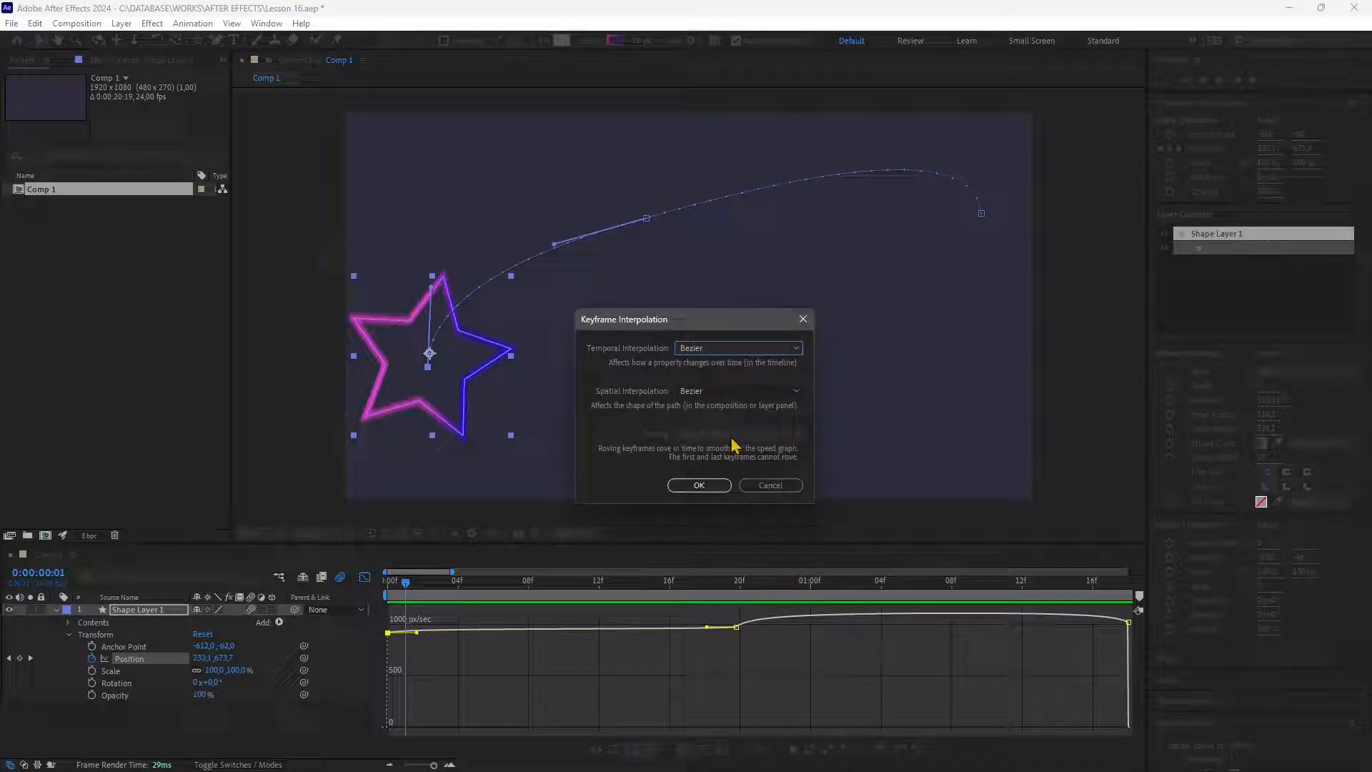
click(704, 487)
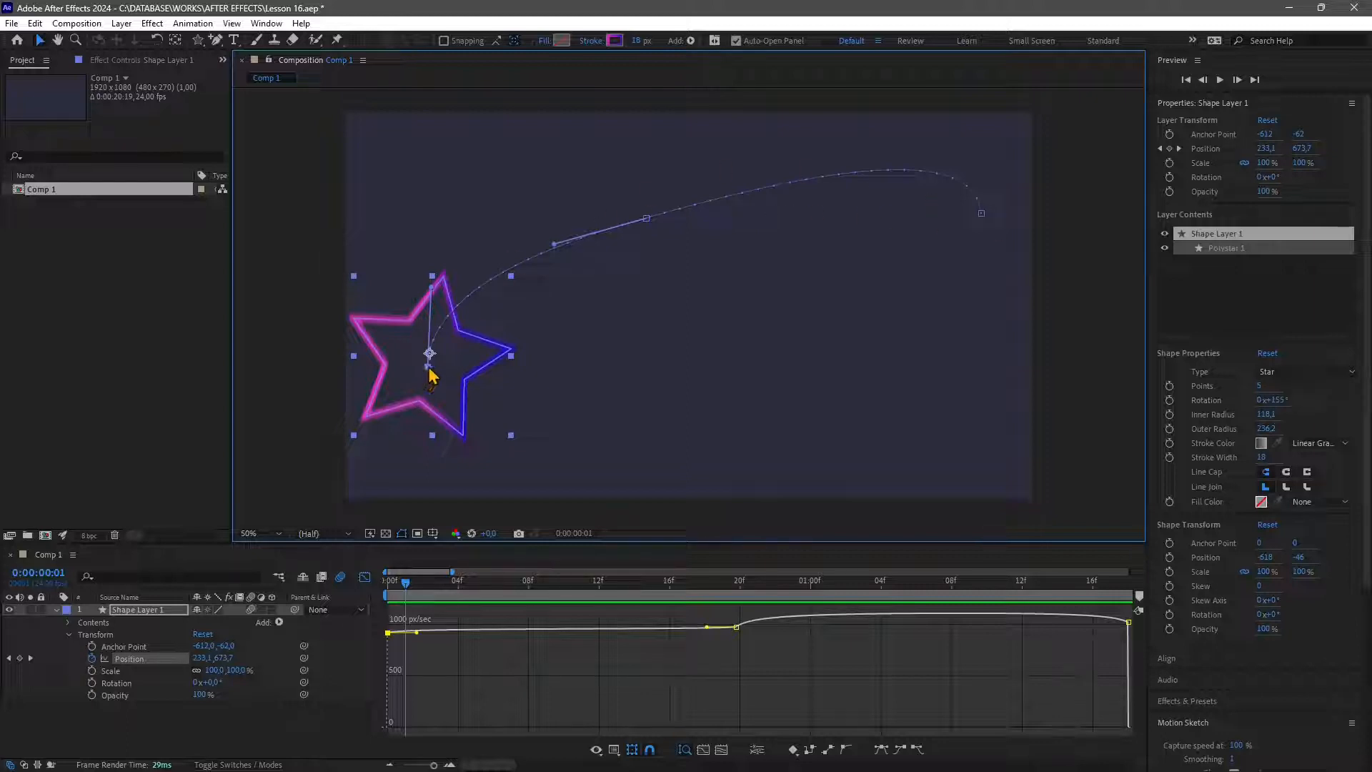
Step: Apply Easy Ease Out to the first Position keyframe, bringing its outgoing speed down to 0 px/sec in the speed graph
click(388, 633)
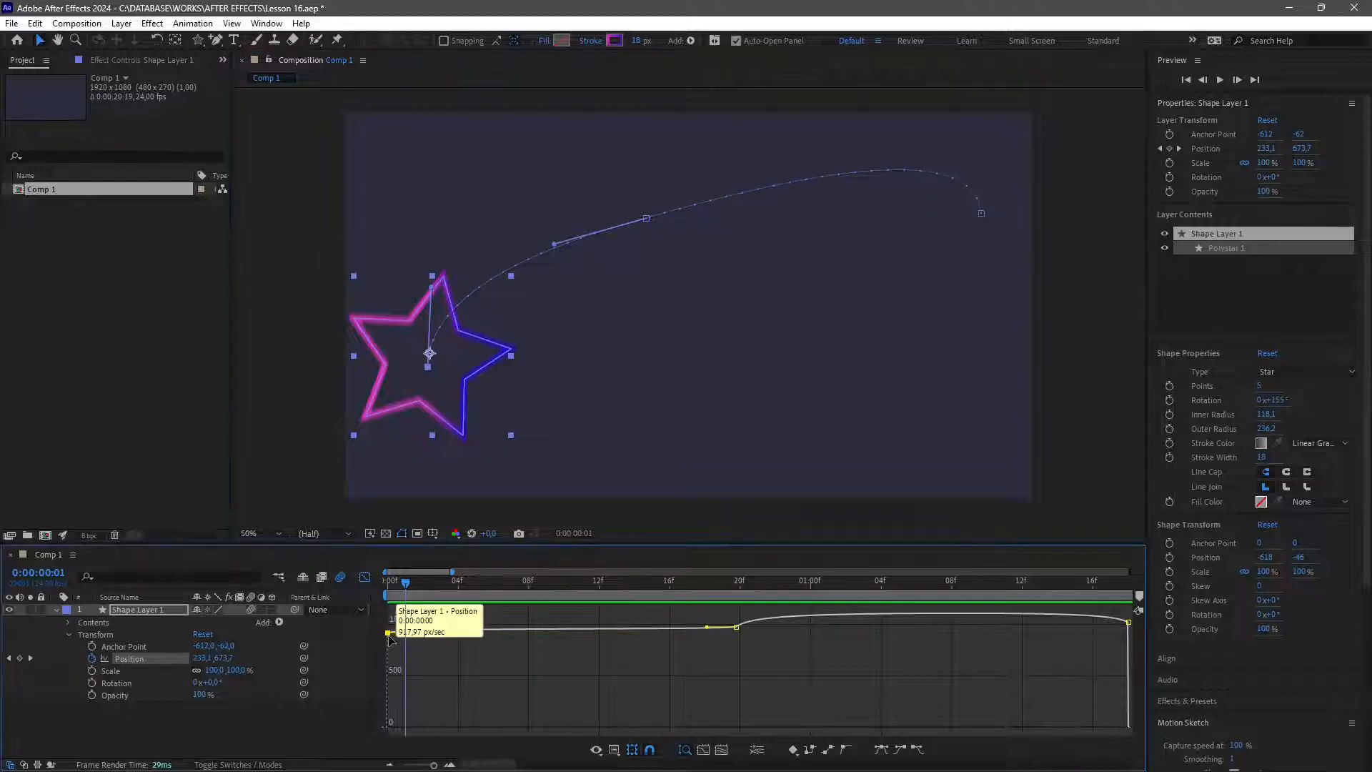
right_click(389, 634)
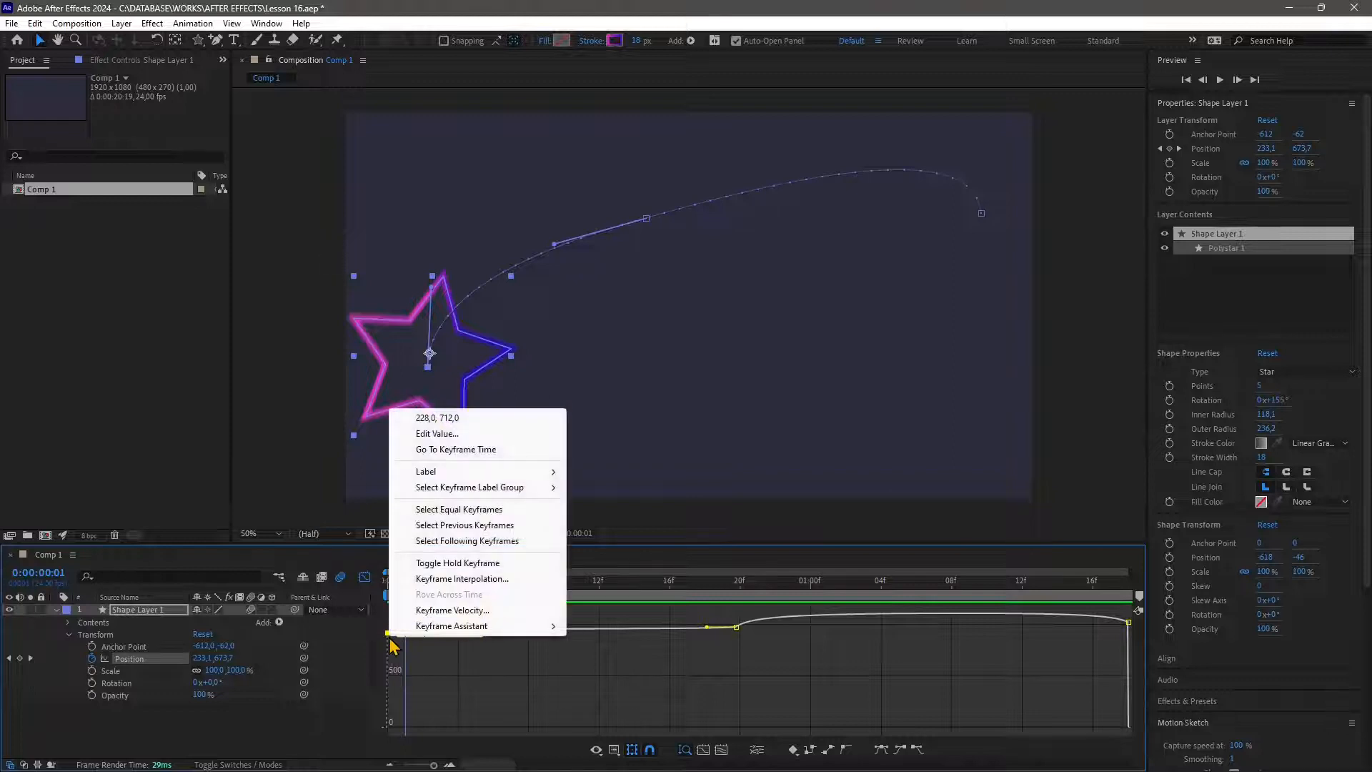
mouse_move(423, 631)
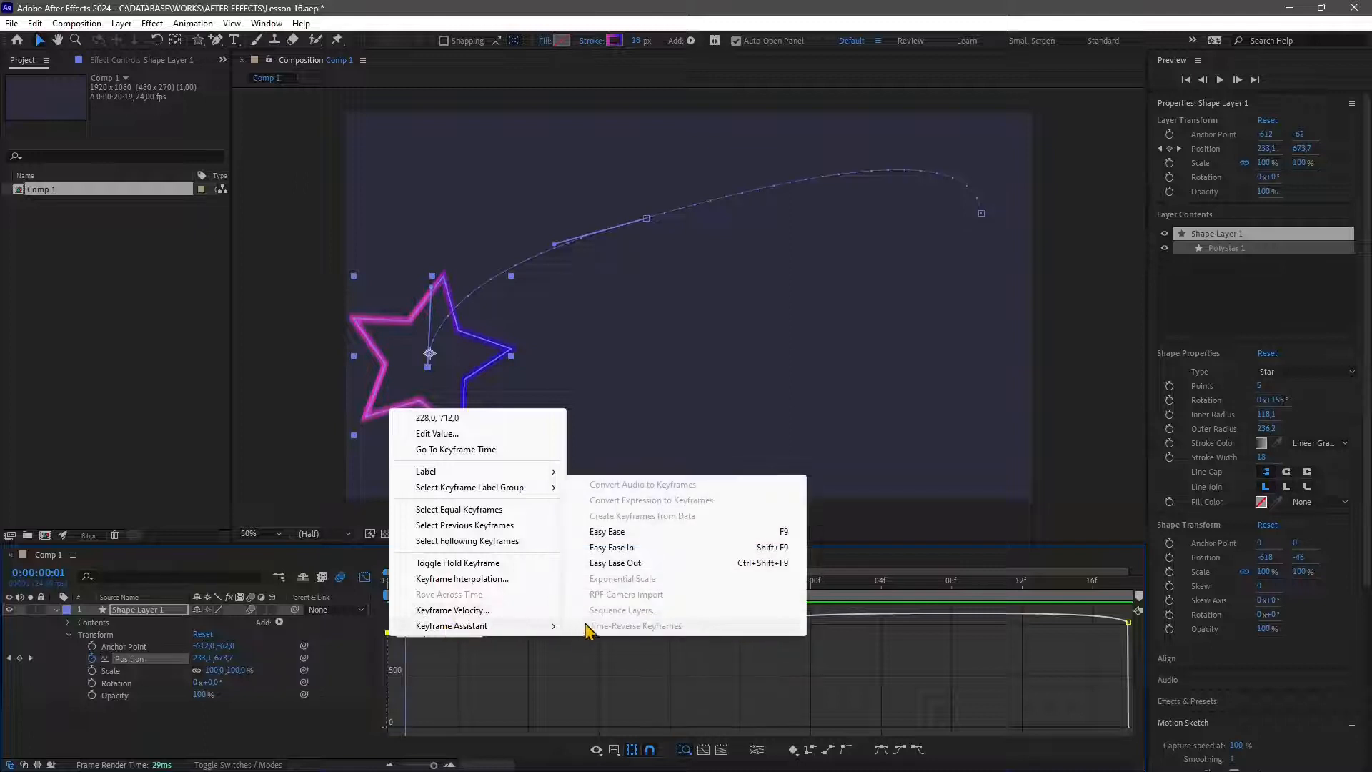
click(623, 564)
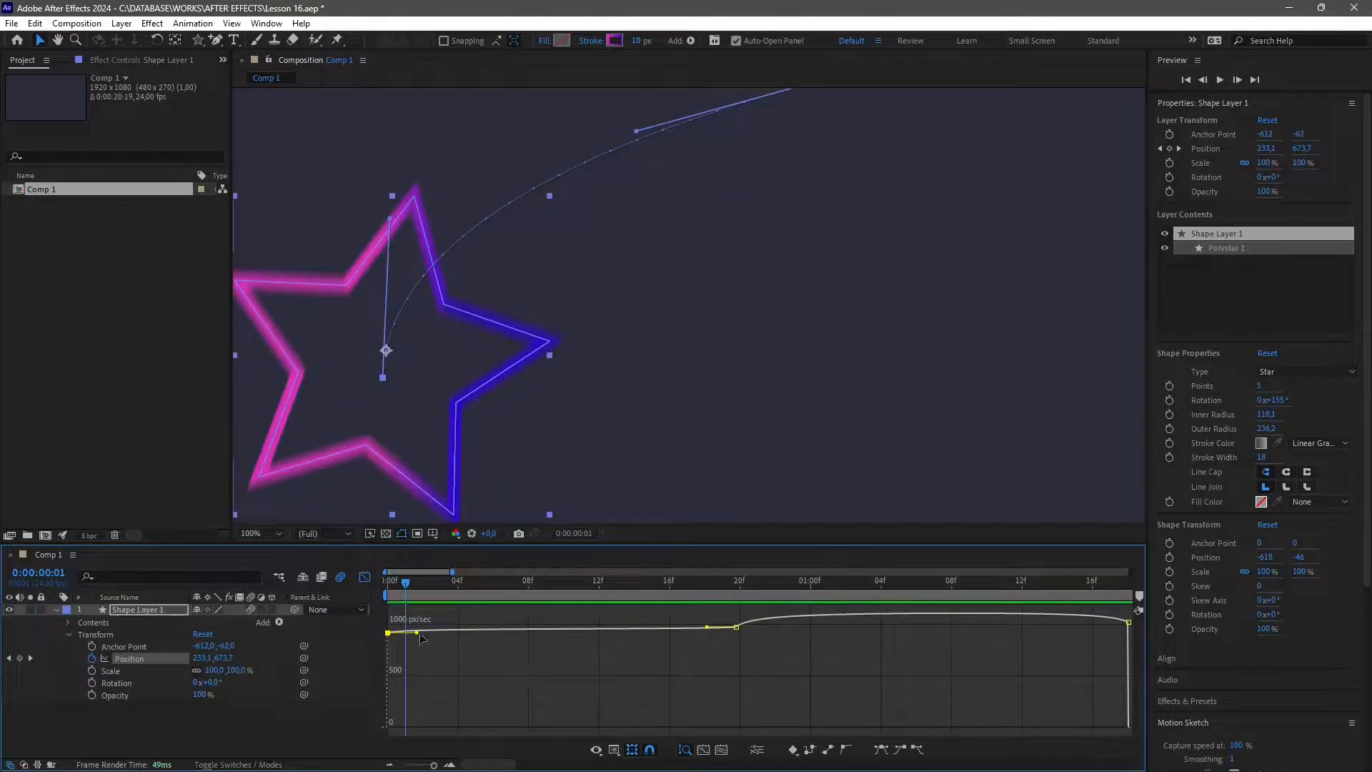
drag(420, 636, 443, 725)
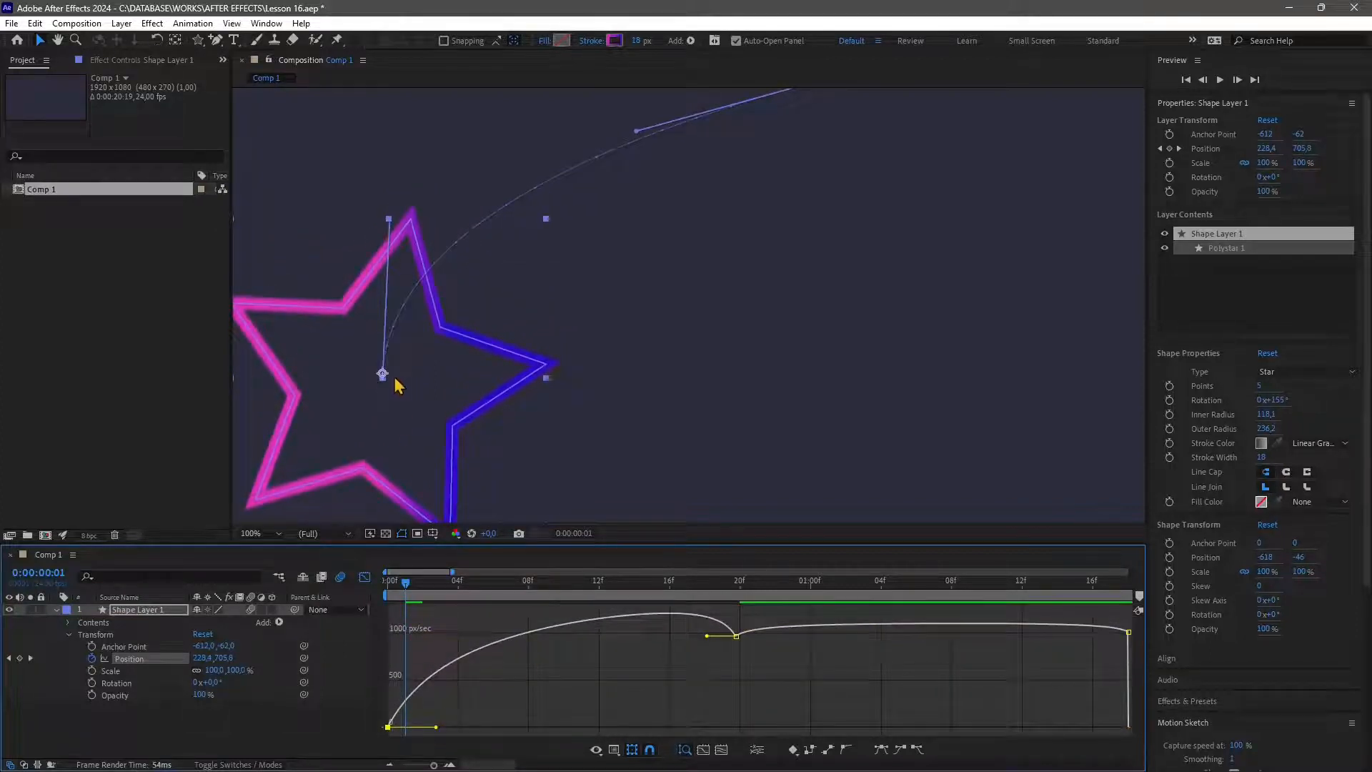
Step: Shorten the first keyframe's handle on the motion path and extend its outgoing influence handle in the speed graph to about frame 10
key(period)
drag(418, 377, 856, 344)
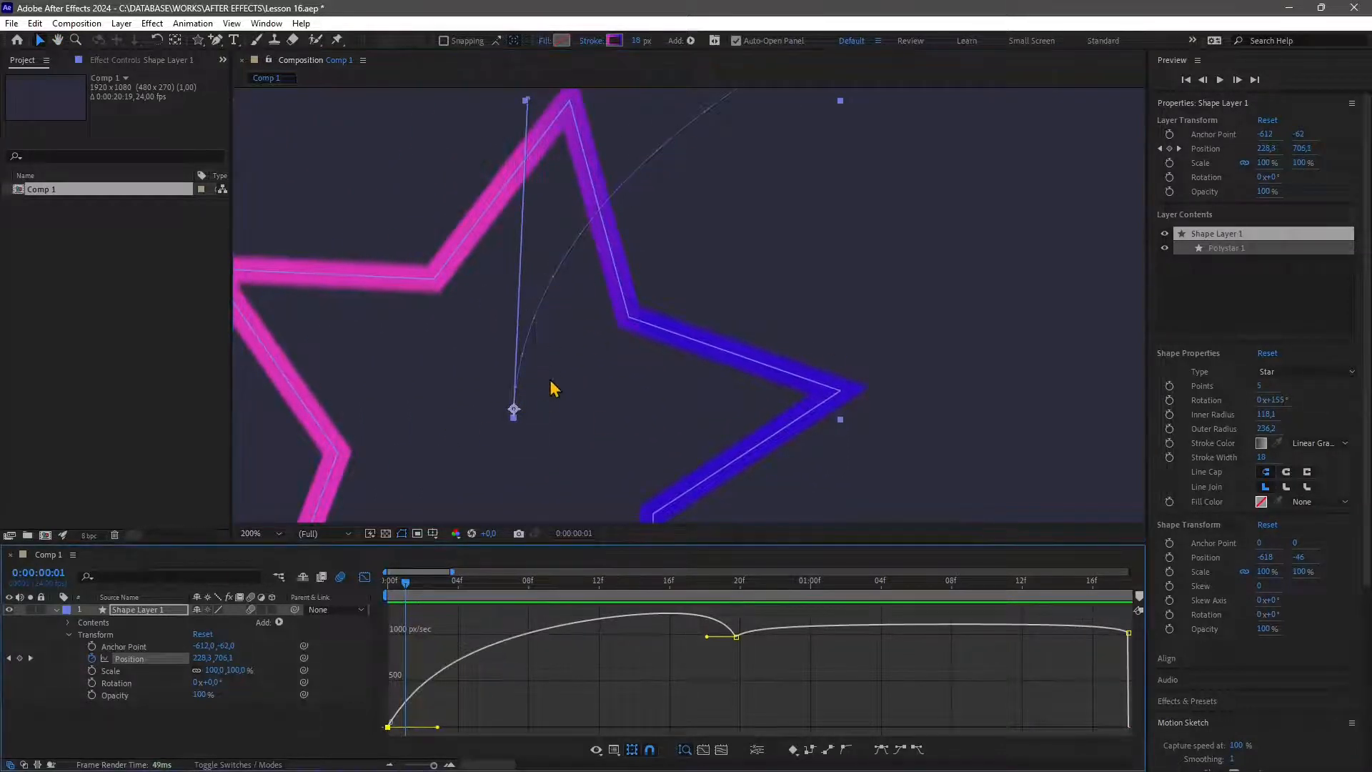
drag(526, 100, 529, 176)
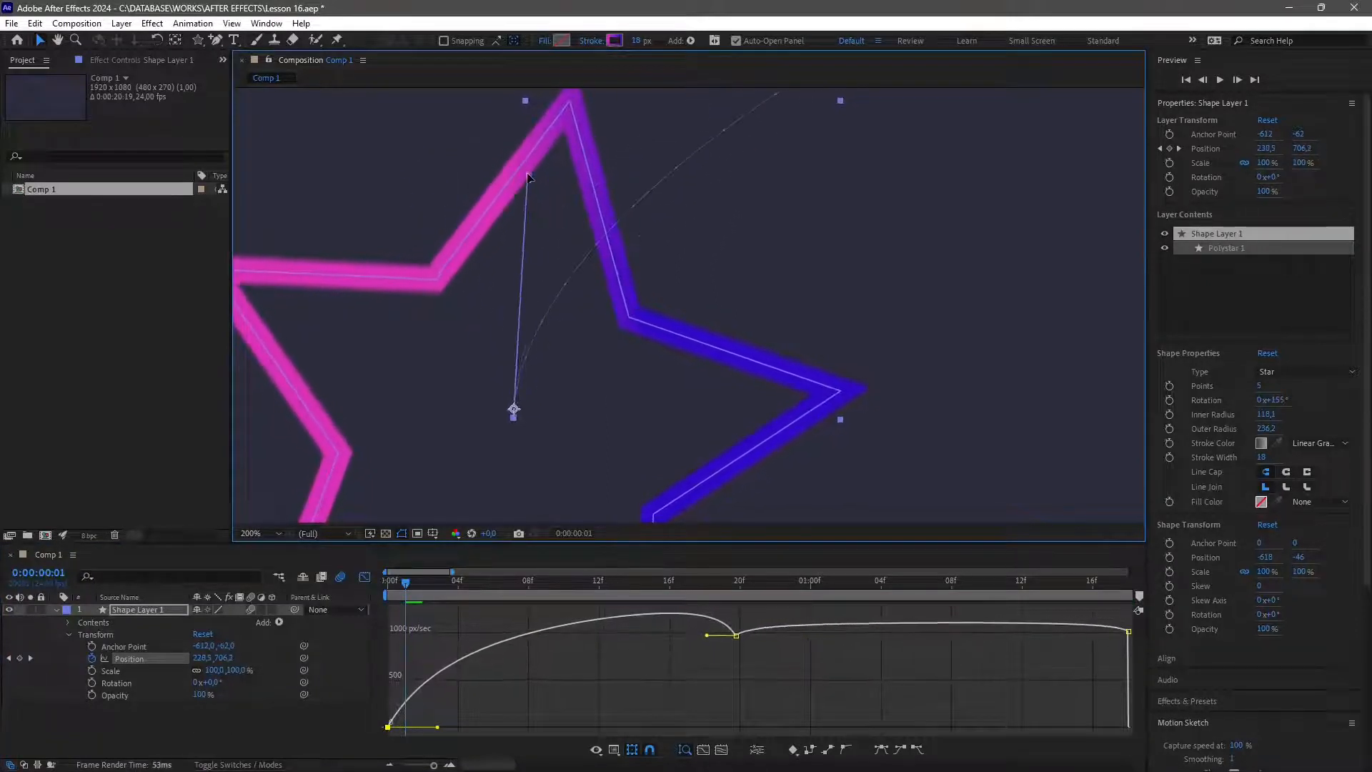
drag(437, 727, 641, 736)
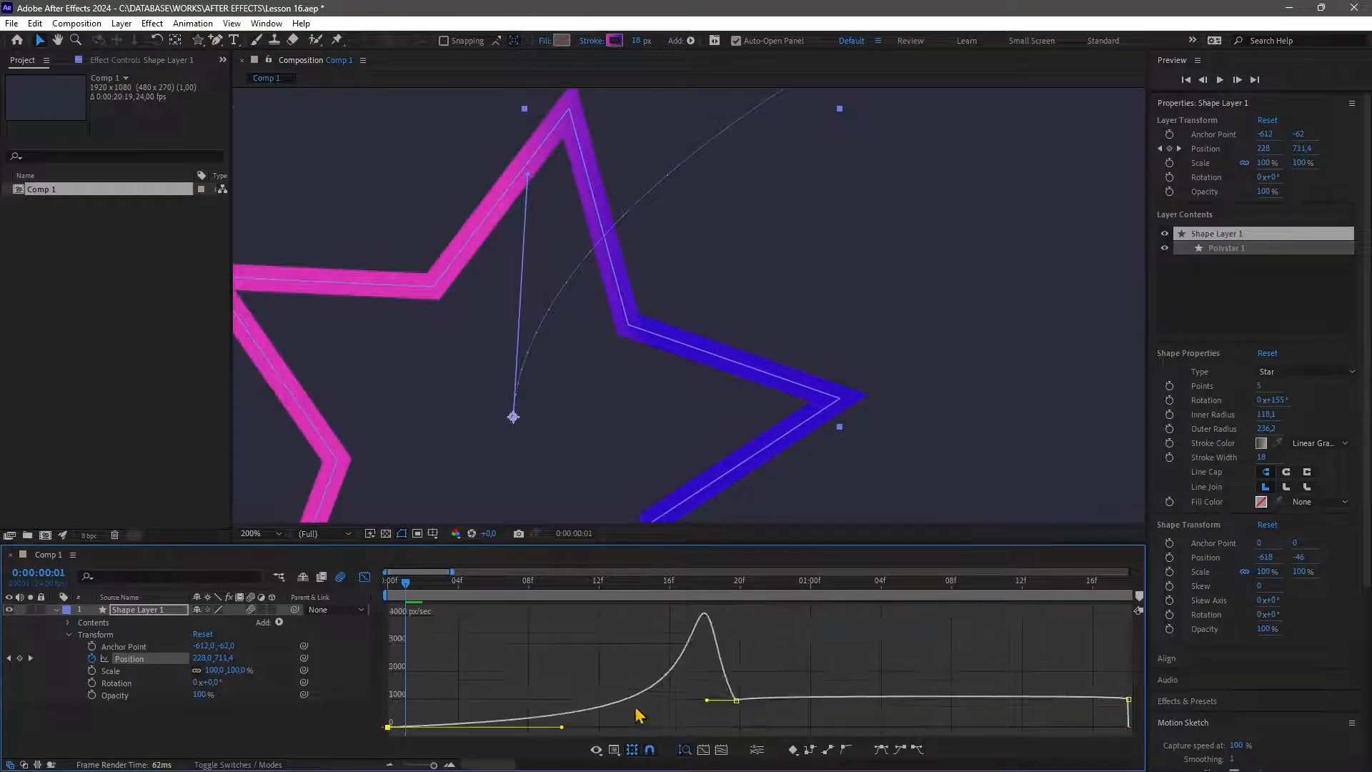
key(comma)
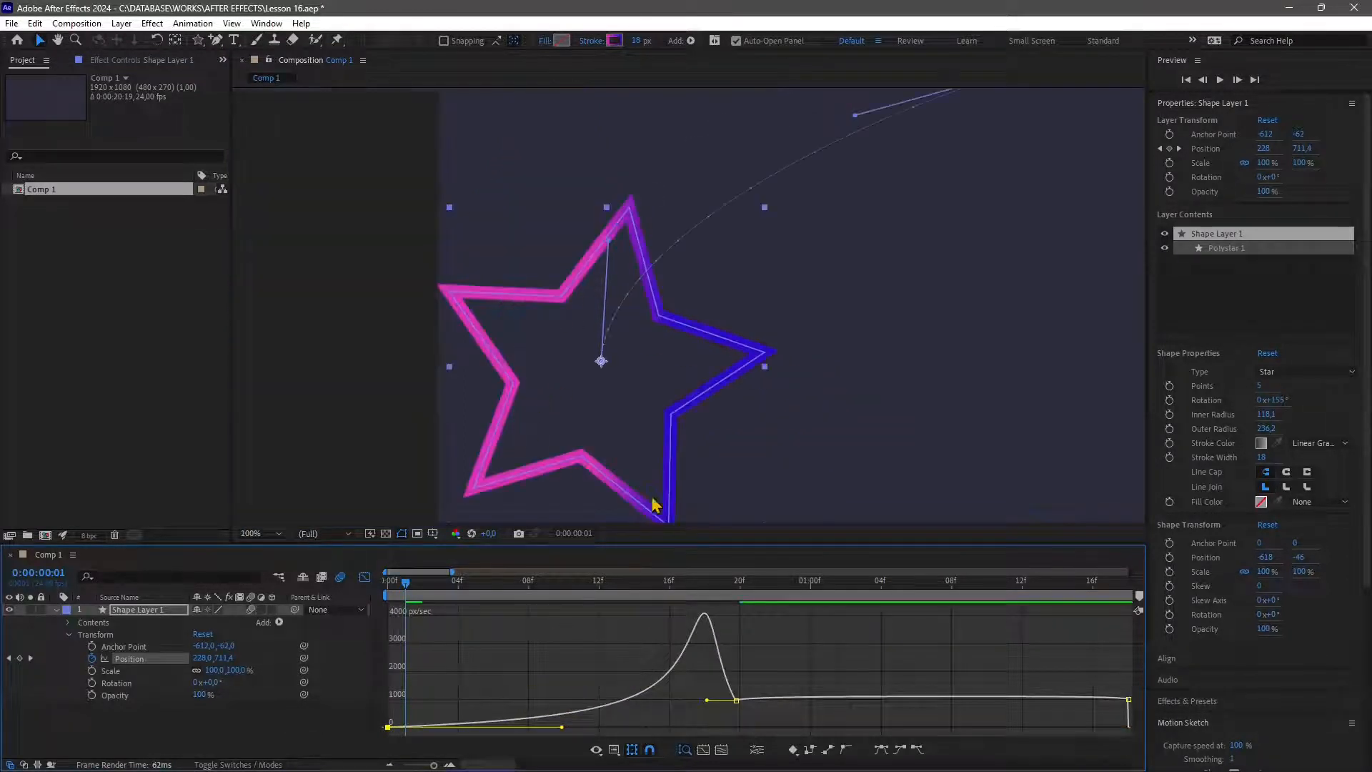
Step: Play back the animation several times to check the star's acceleration from the first keyframe, and return to the first frame
drag(755, 293, 610, 344)
scroll(500, 410, down, 1)
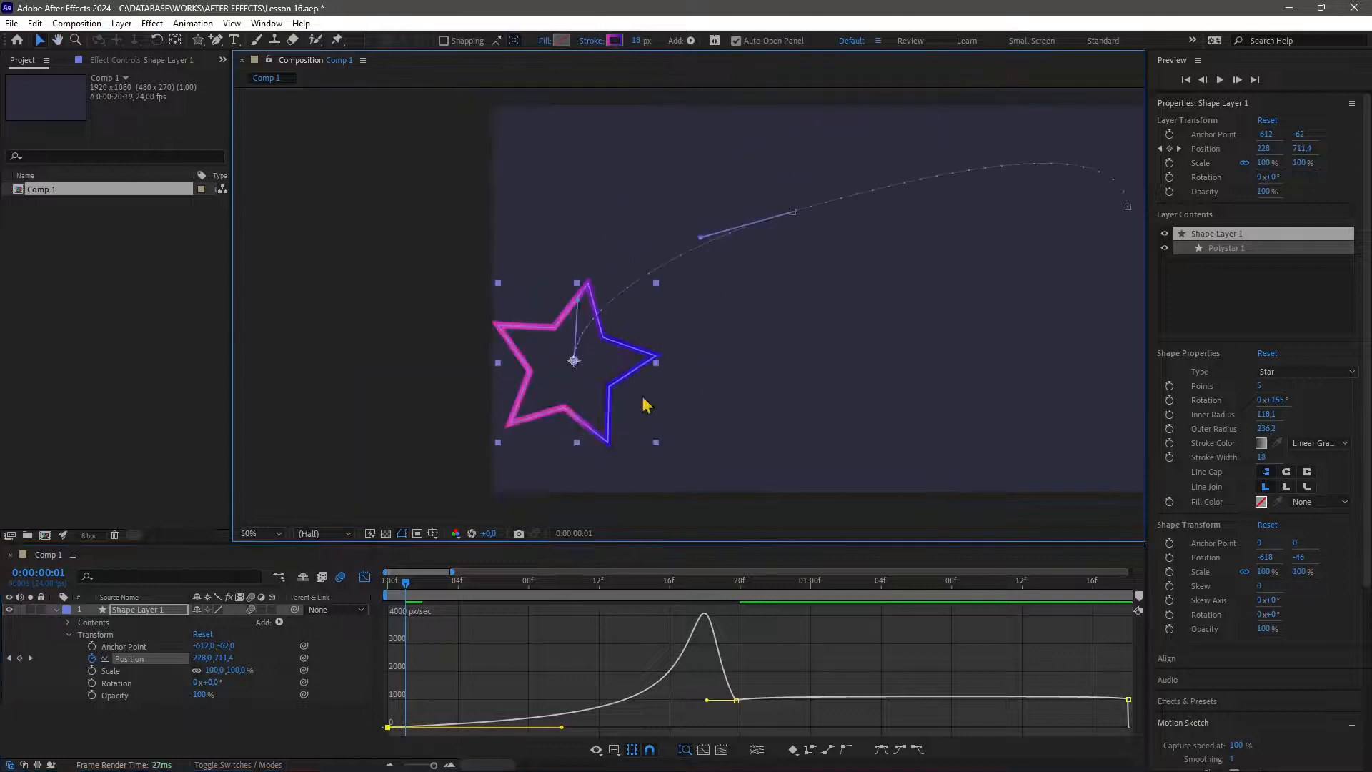
drag(643, 402, 532, 389)
key(space)
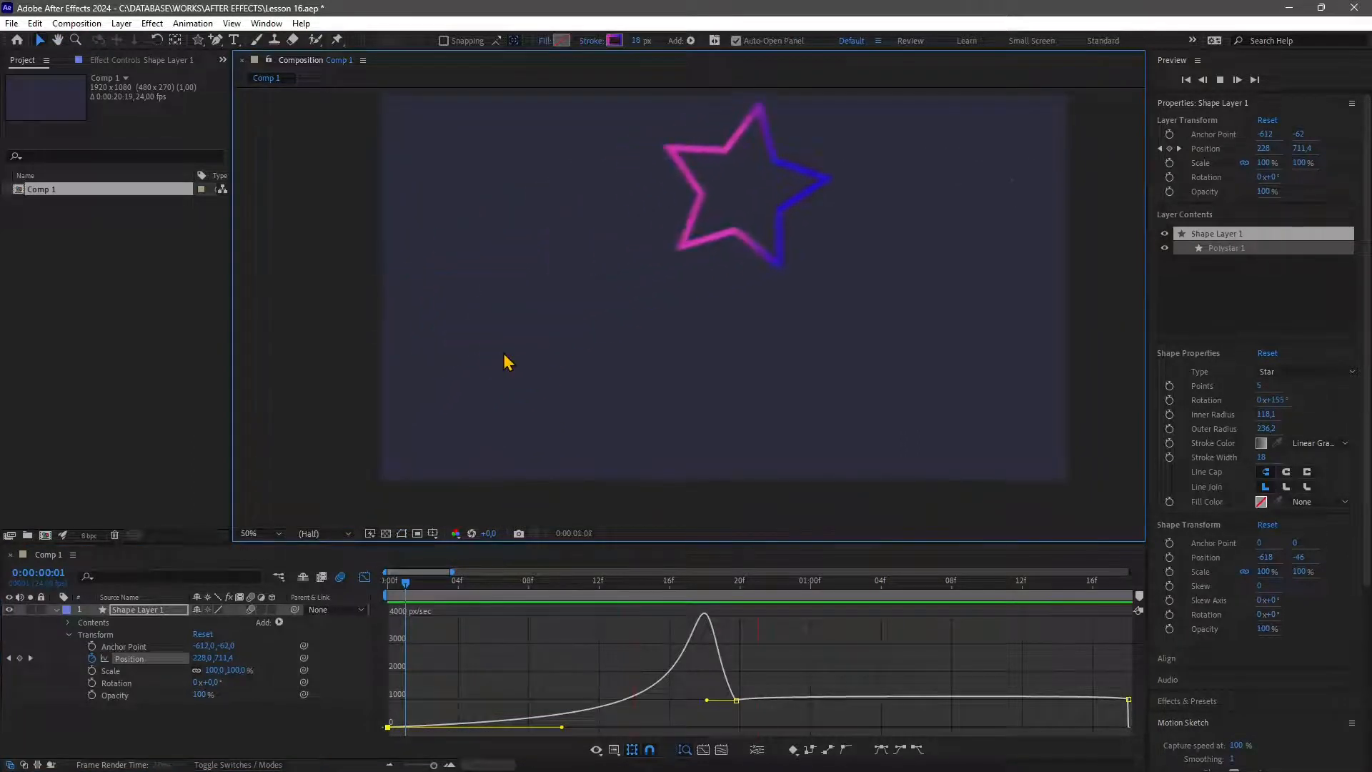
drag(808, 592, 747, 639)
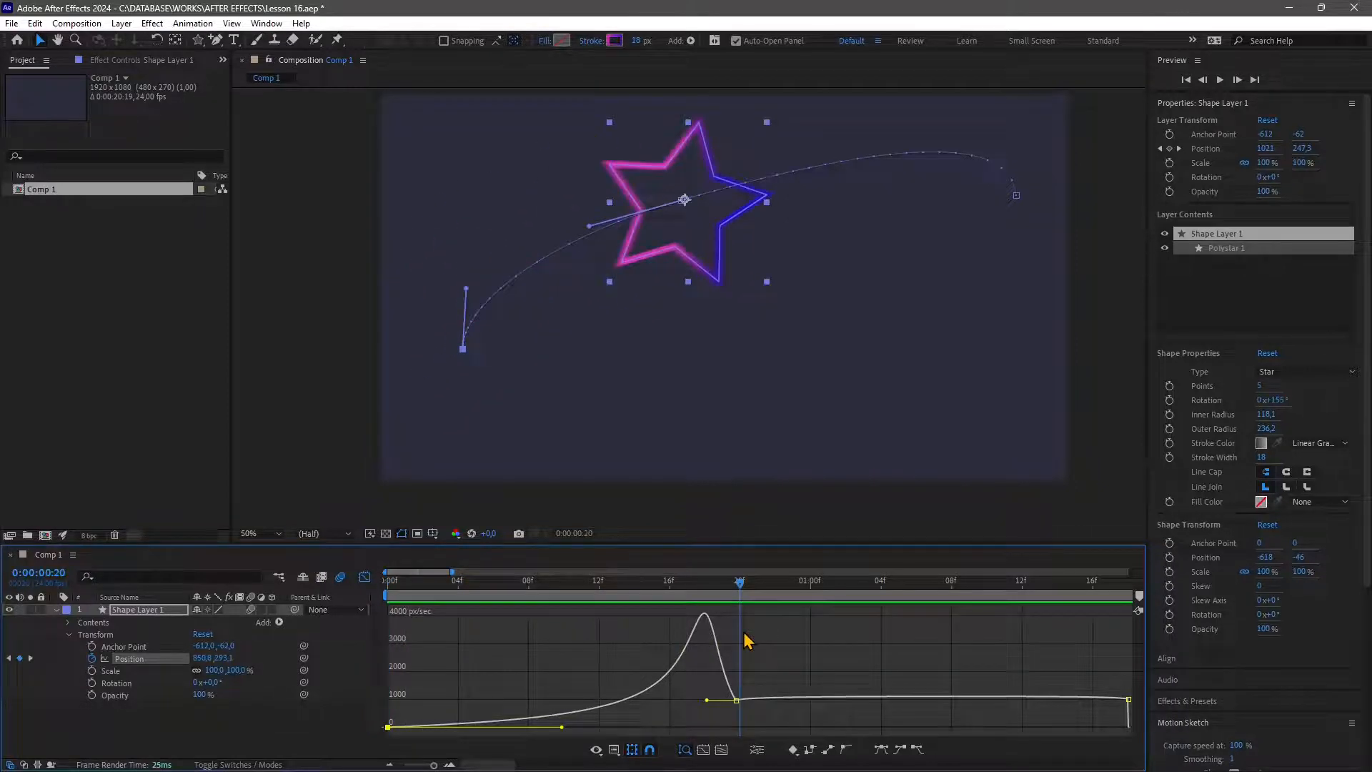
key(space)
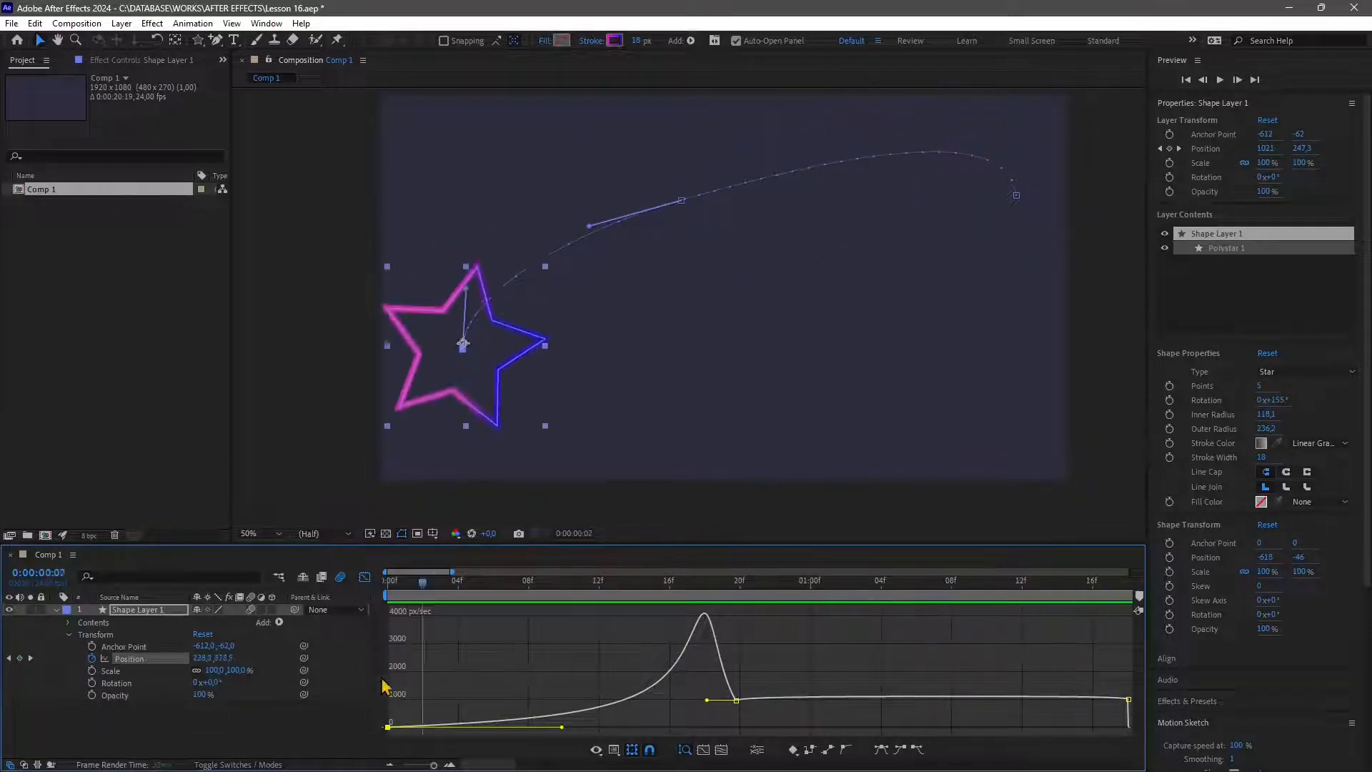
key(space)
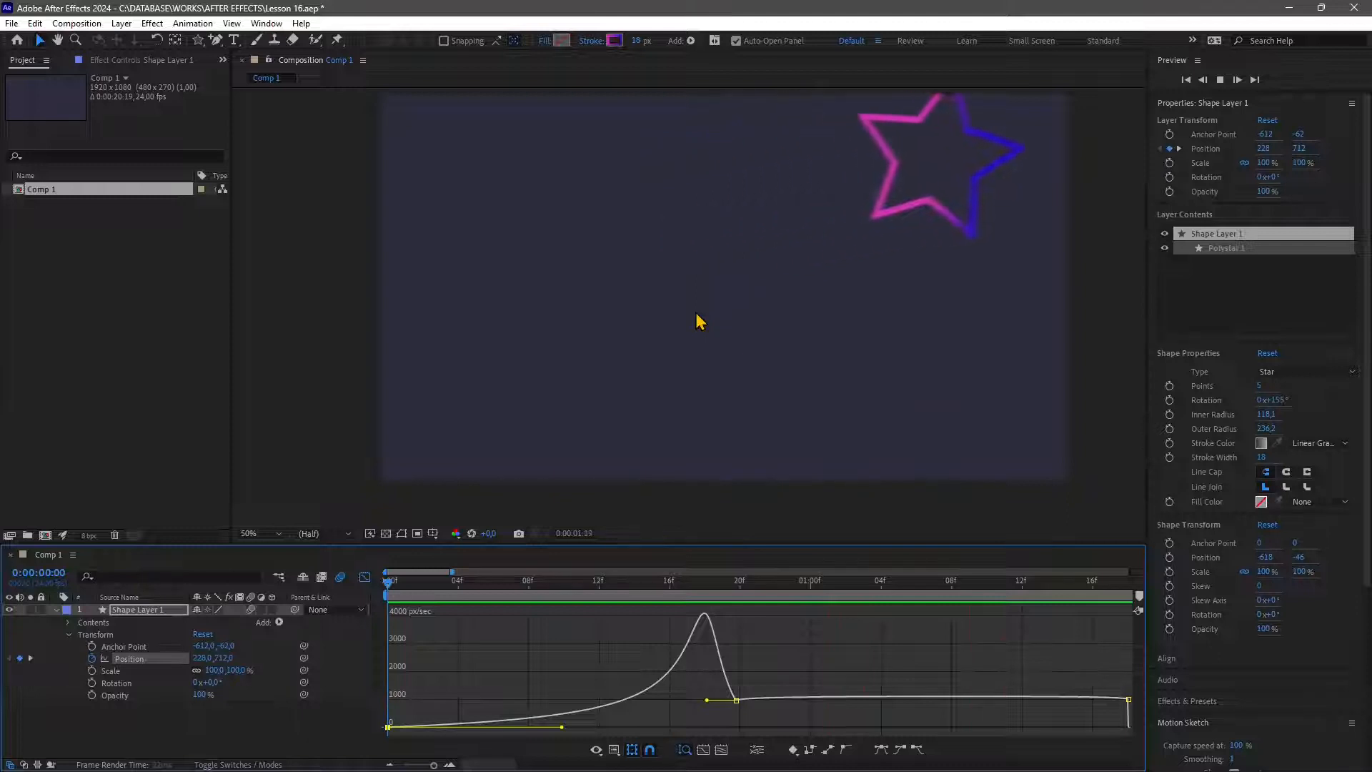
key(space)
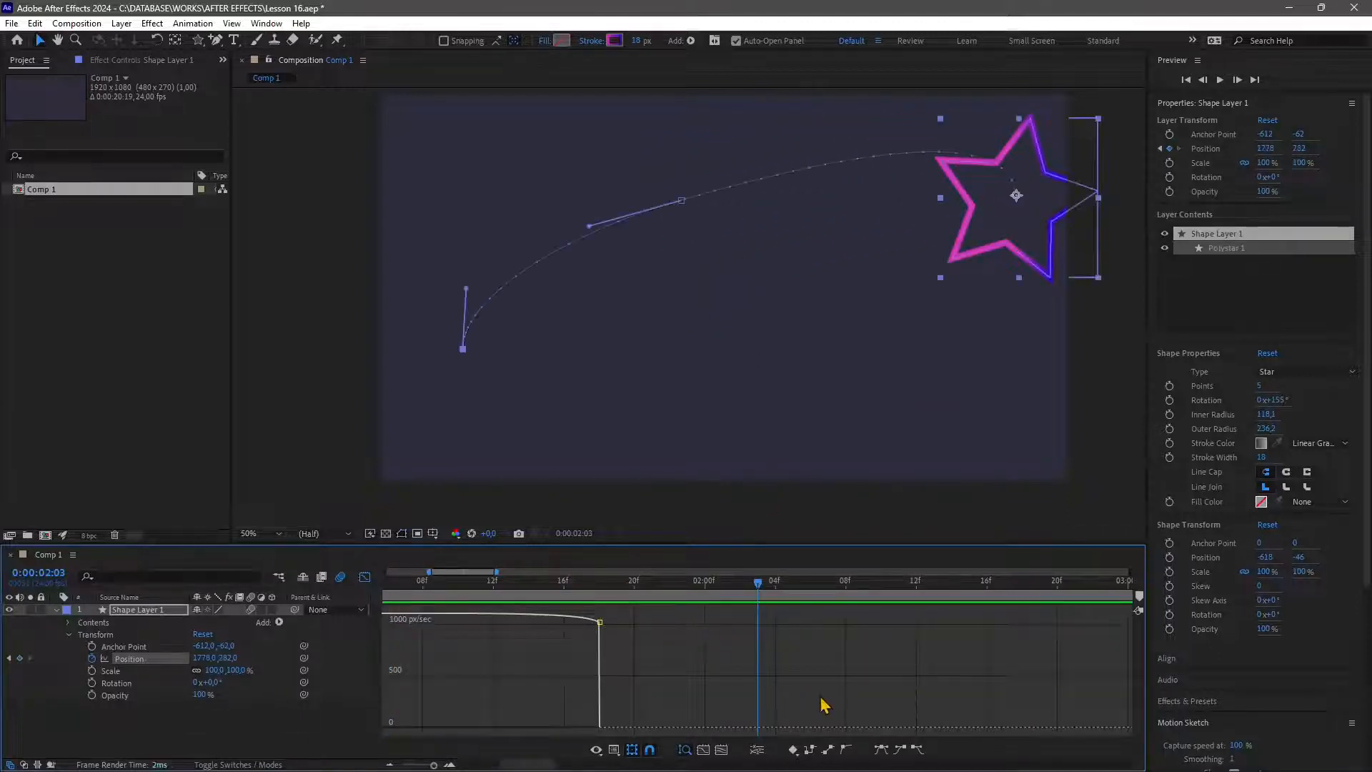
drag(758, 593, 284, 610)
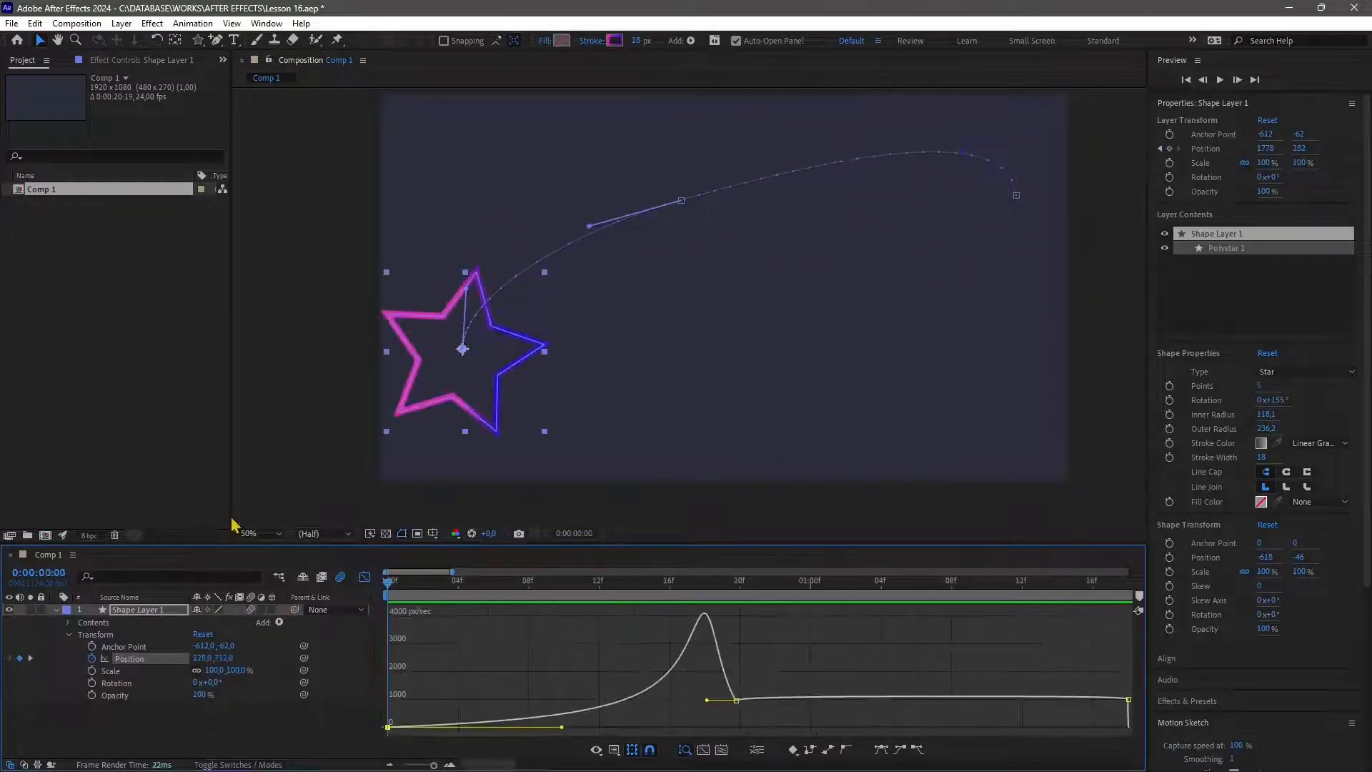
Step: Apply Easy Ease In to the last keyframe of the motion path and preview how the star slows down
click(1016, 196)
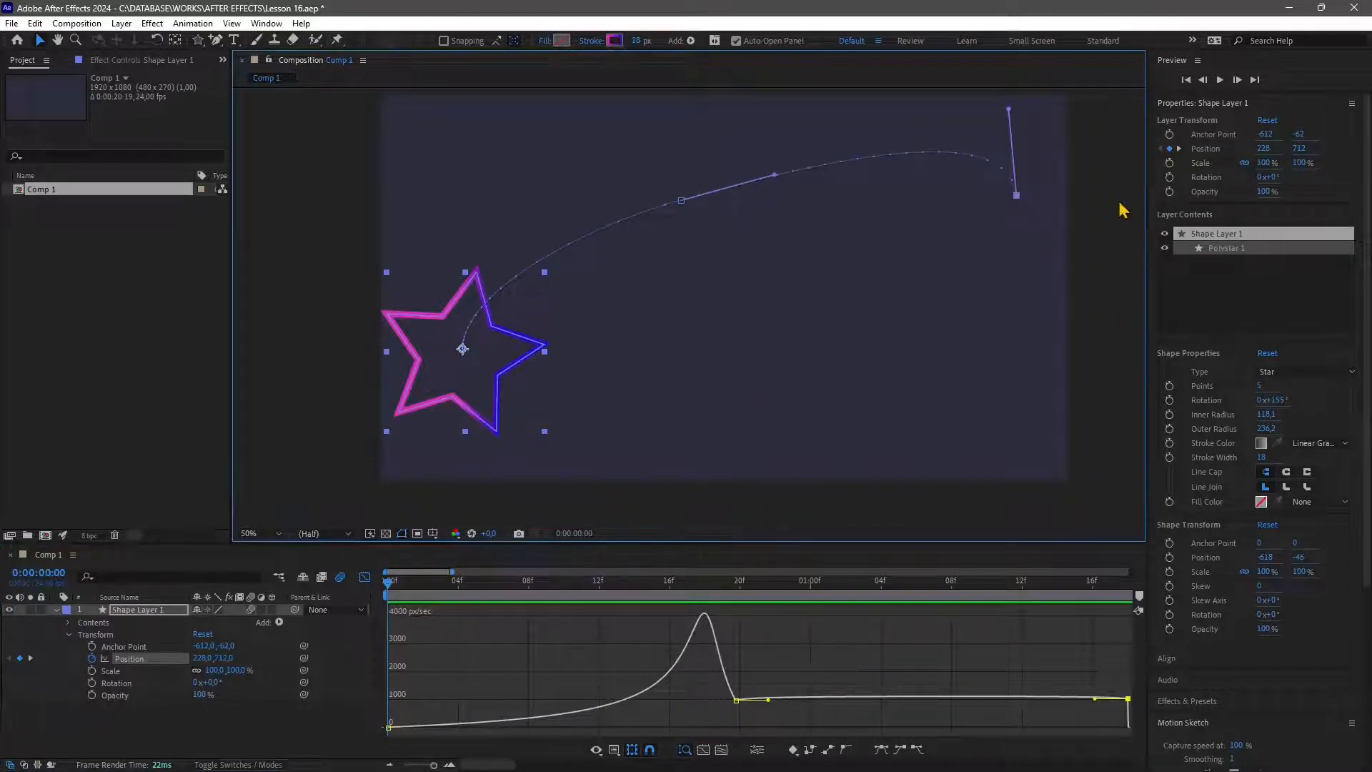
click(902, 750)
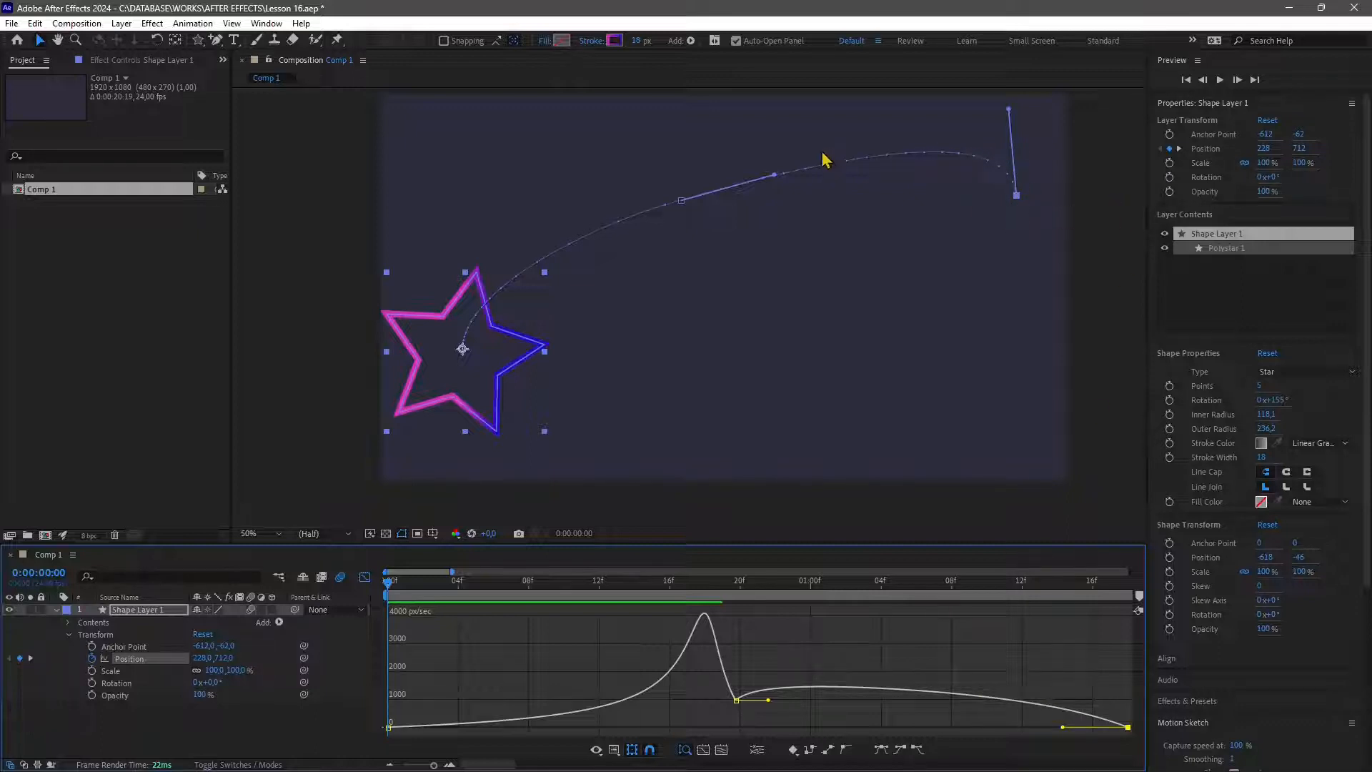
scroll(818, 171, up, 1)
drag(816, 195, 475, 420)
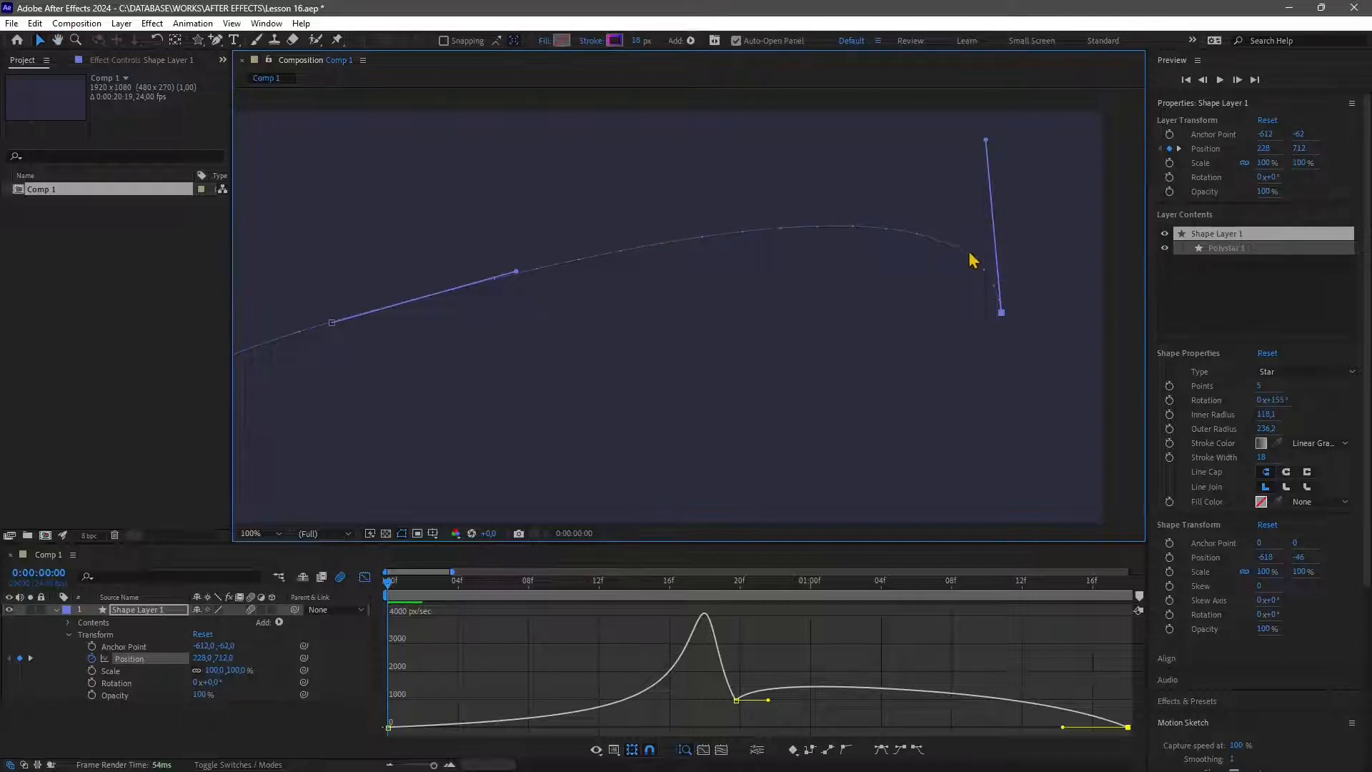
key(space)
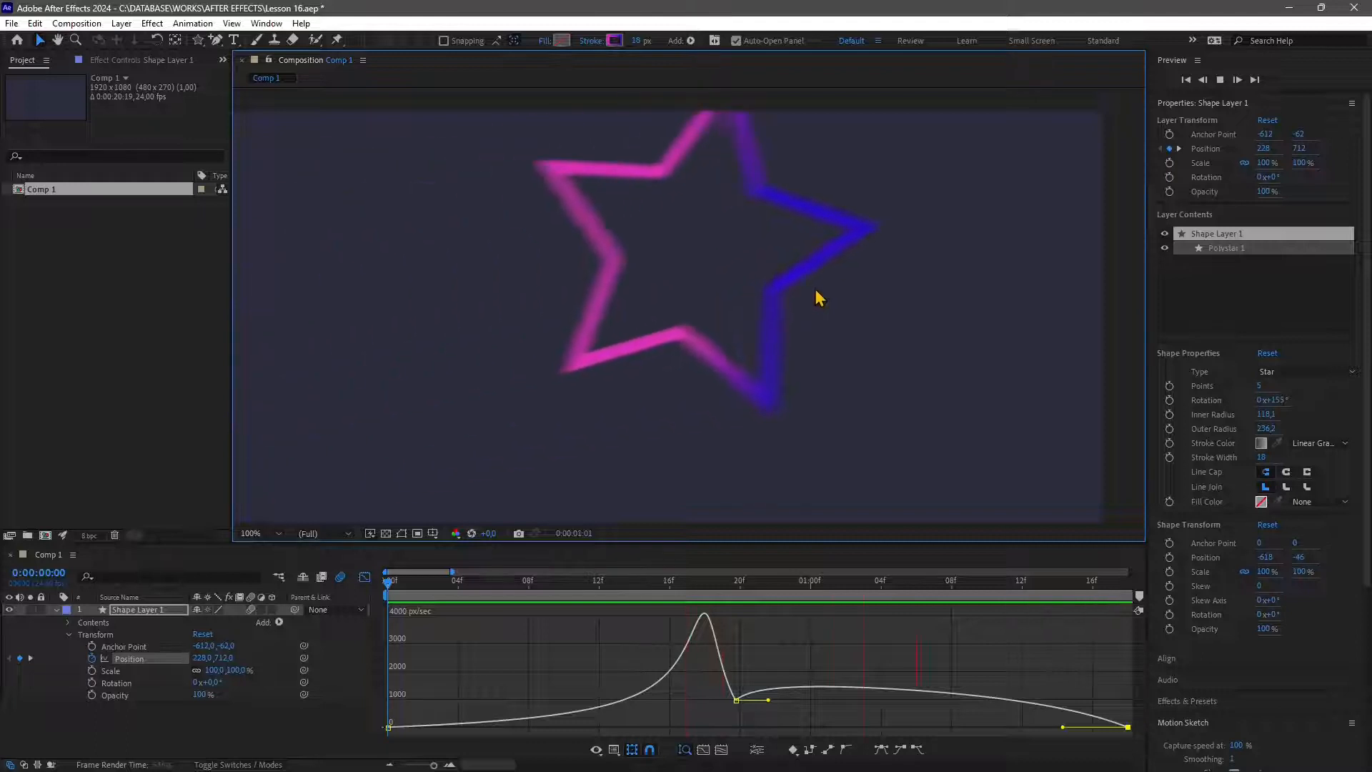
key(space)
scroll(732, 358, down, 4)
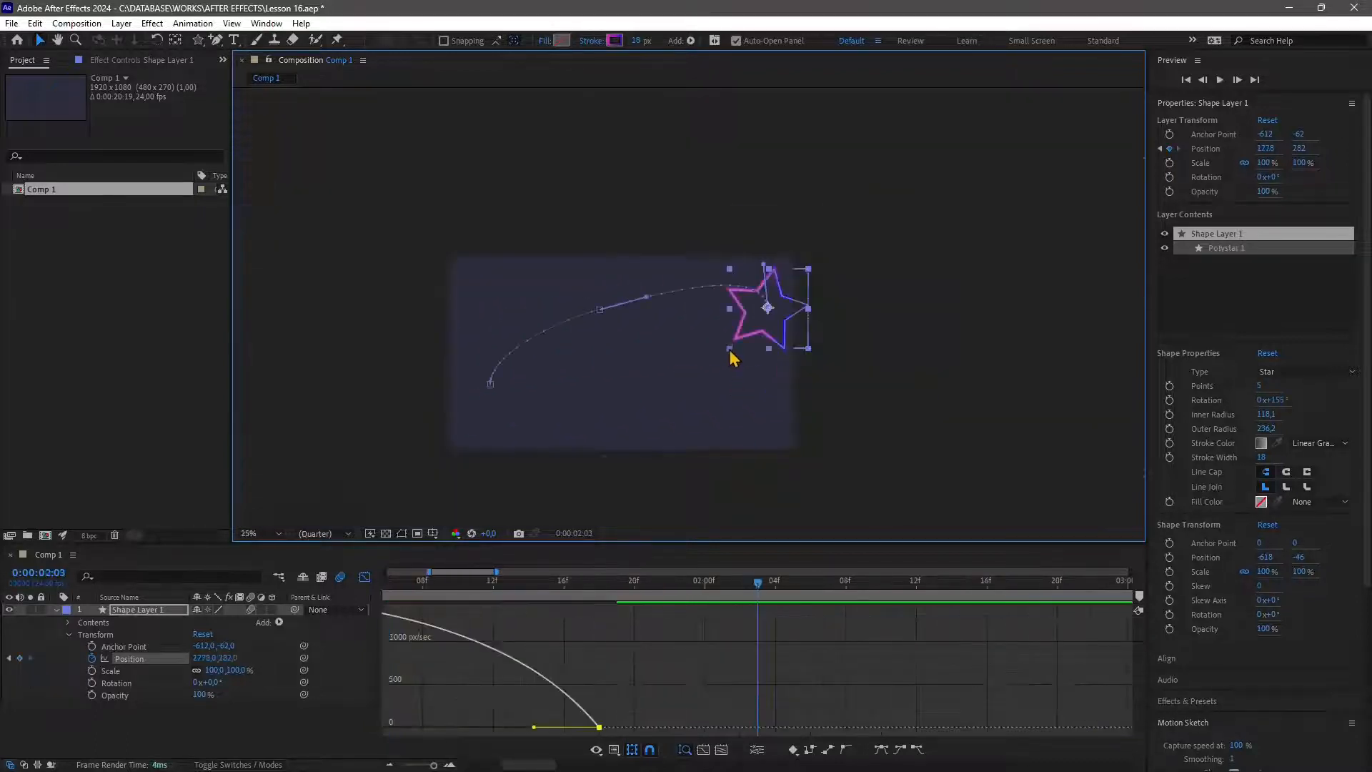
scroll(644, 379, up, 2)
Step: Undo the easing applied to the first and last Position keyframes and the motion path handle adjustment
click(582, 379)
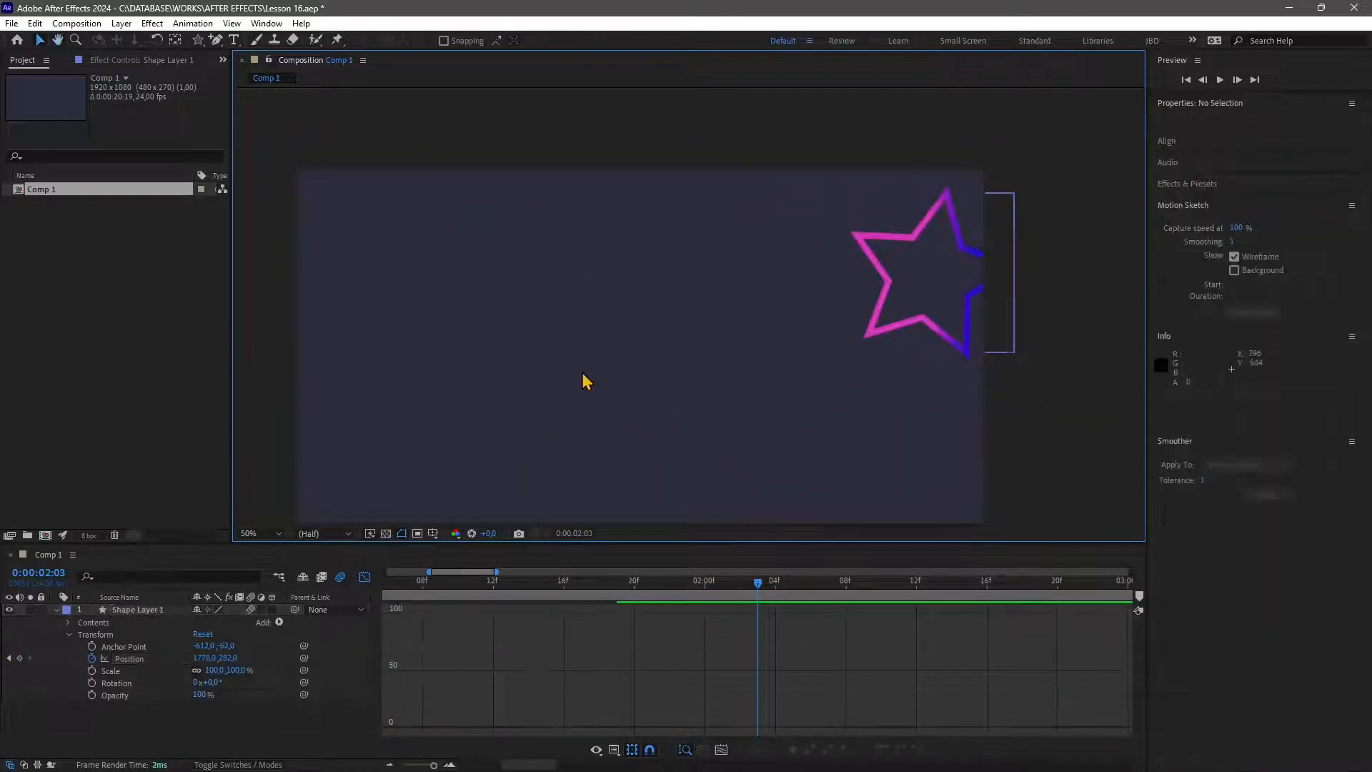
key(ctrl+z)
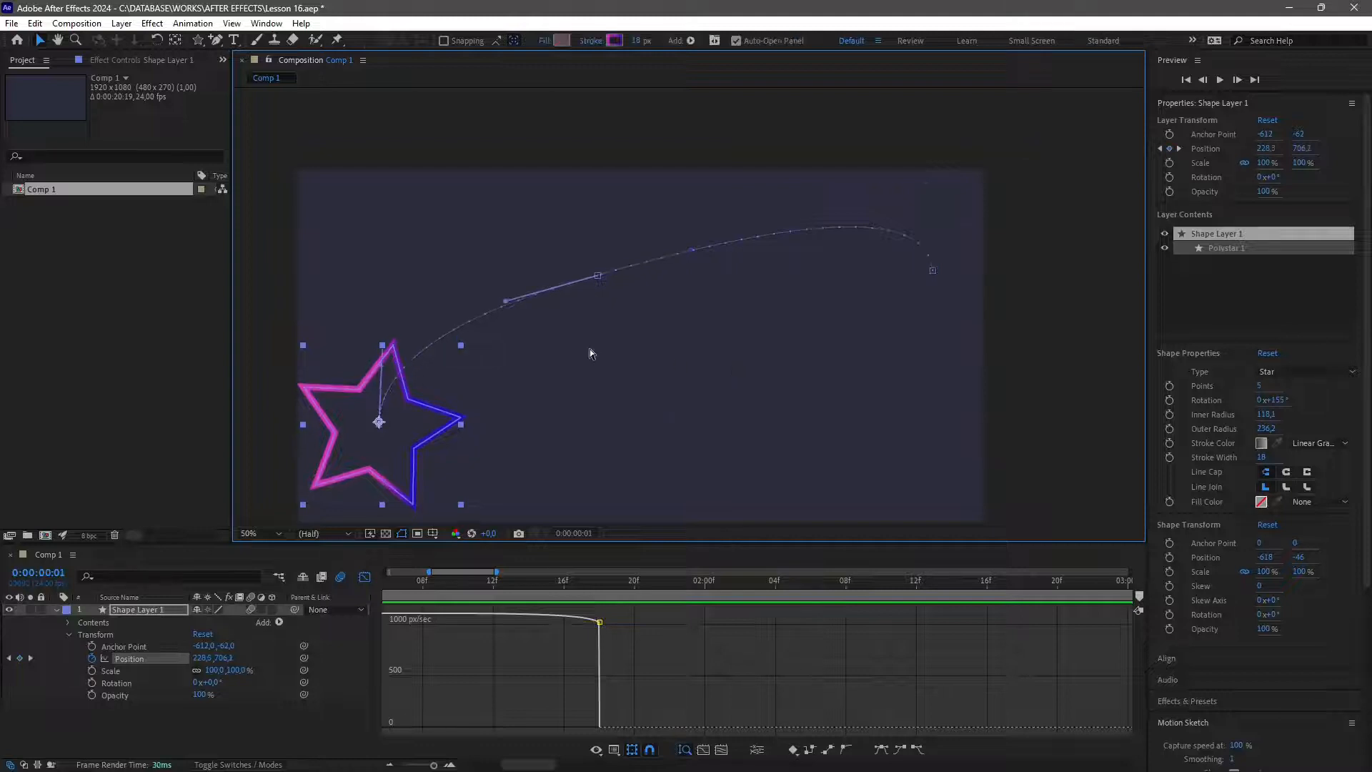
key(ctrl+z)
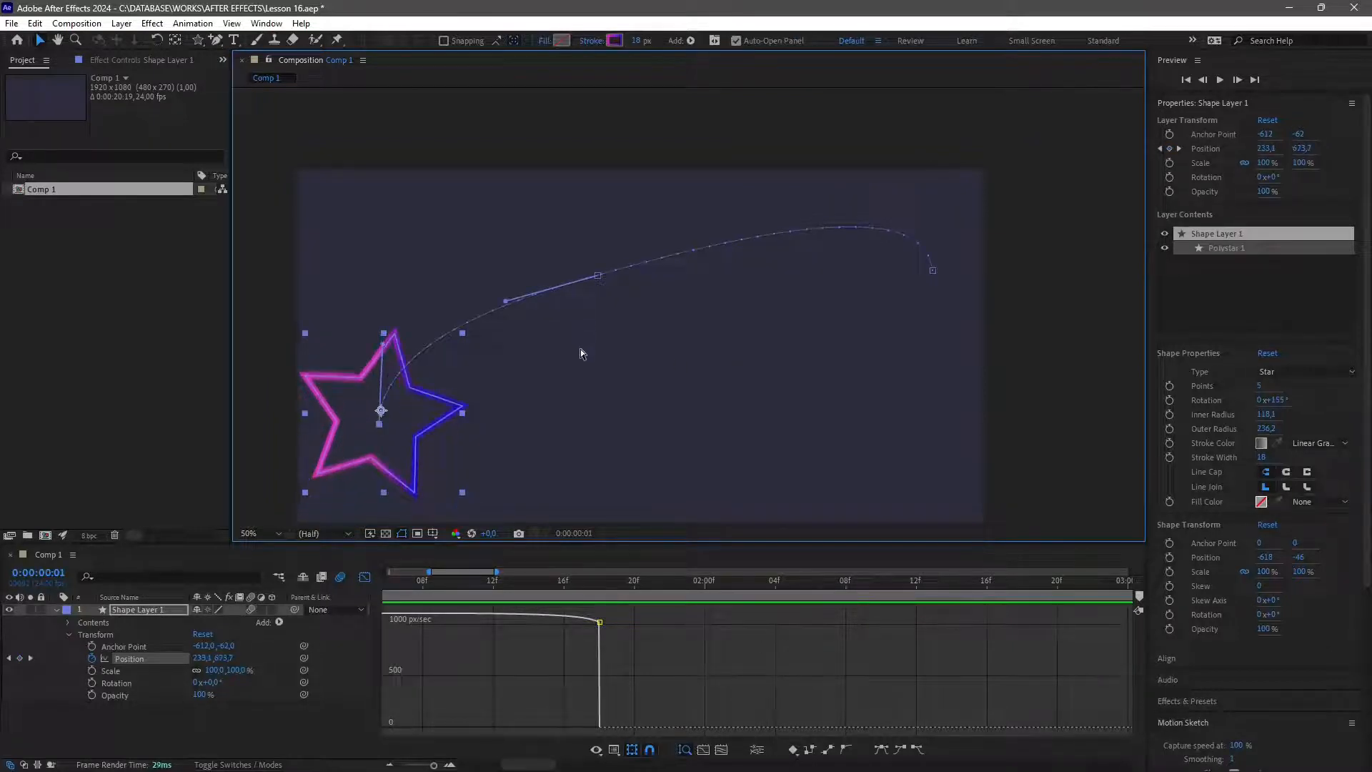
key(ctrl+z)
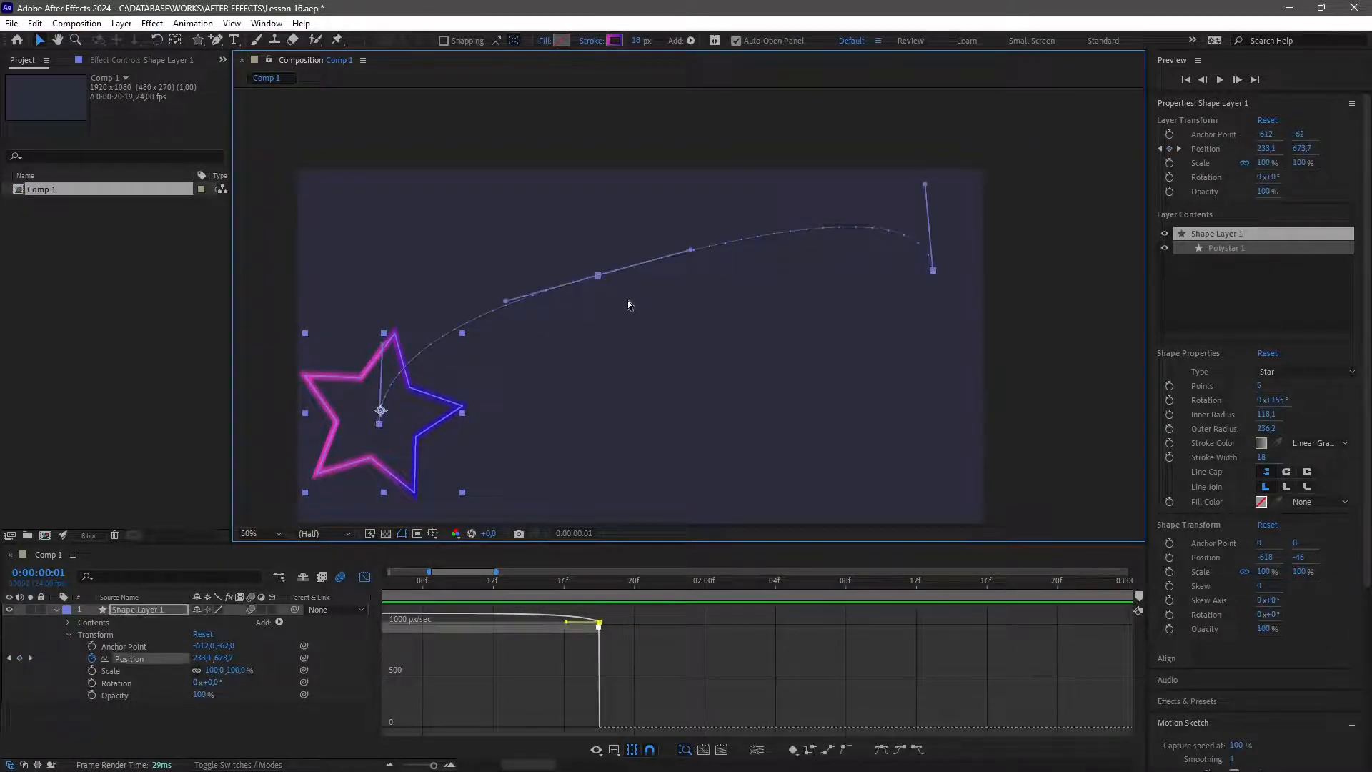